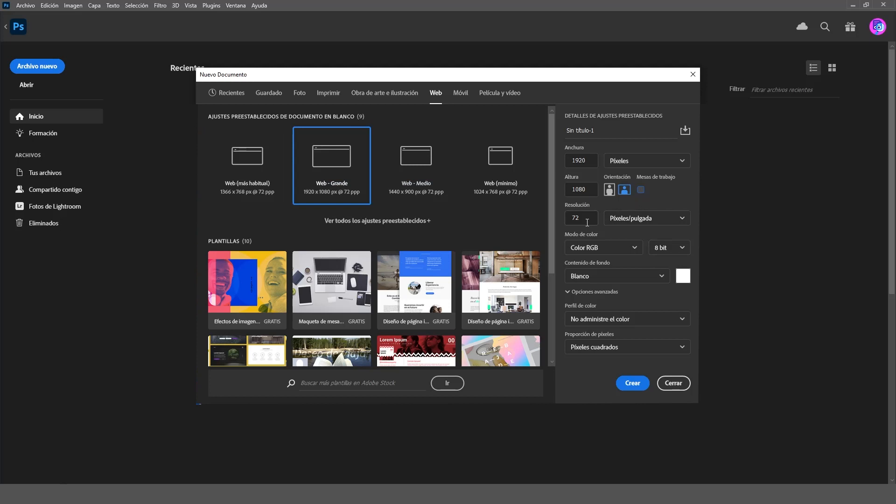
Create the 1920 × 1080 px web document and add a gradient fill layer using the Rojo_01 preset.
{"action": "left_click", "coordinate": [630, 382]}
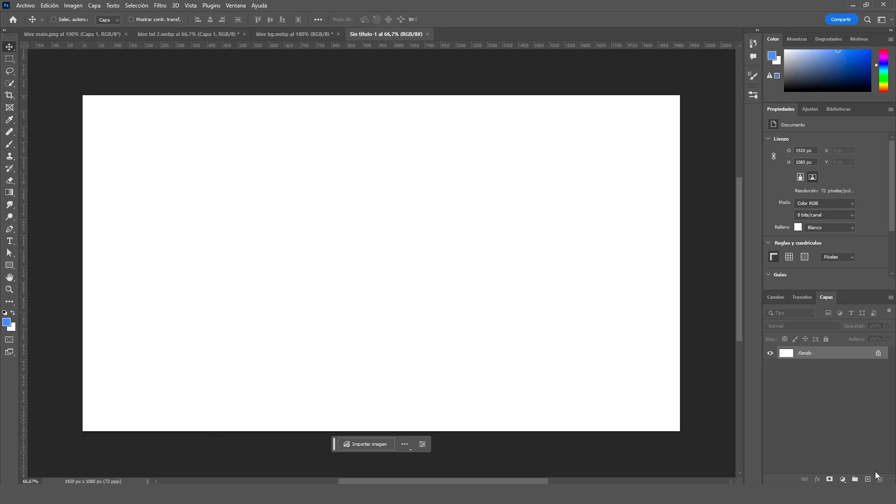
{"action": "left_click", "coordinate": [842, 479]}
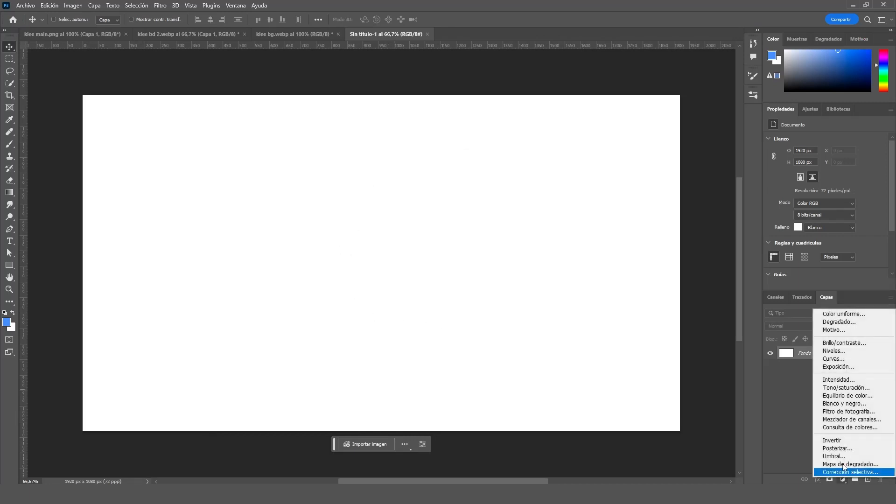
{"action": "left_click", "coordinate": [850, 322]}
{"action": "left_click", "coordinate": [607, 125]}
{"action": "left_click", "coordinate": [663, 91]}
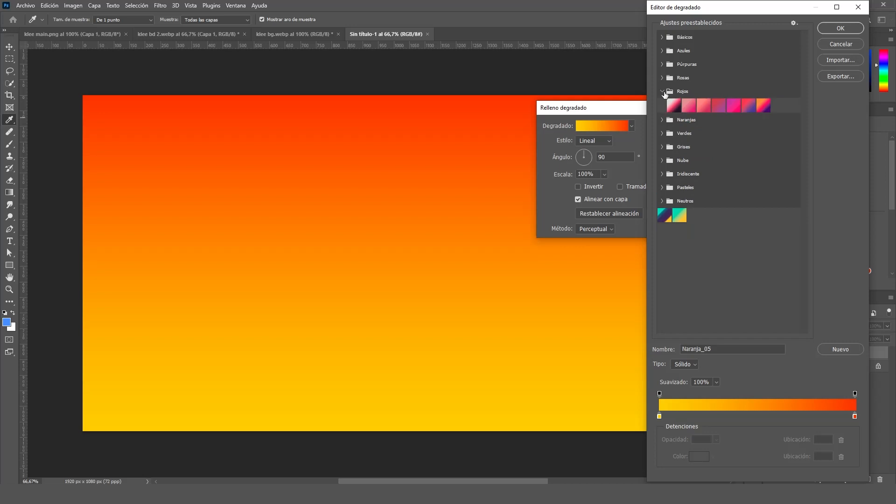
{"action": "left_click", "coordinate": [672, 105]}
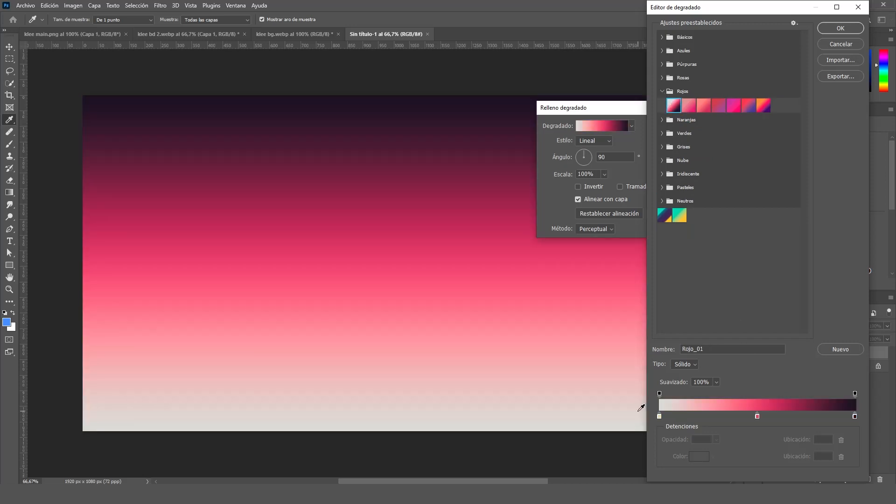
Change the gradient's starting grey stop to orange, about f0a53a.
{"action": "left_click", "coordinate": [660, 416]}
{"action": "left_click", "coordinate": [701, 460]}
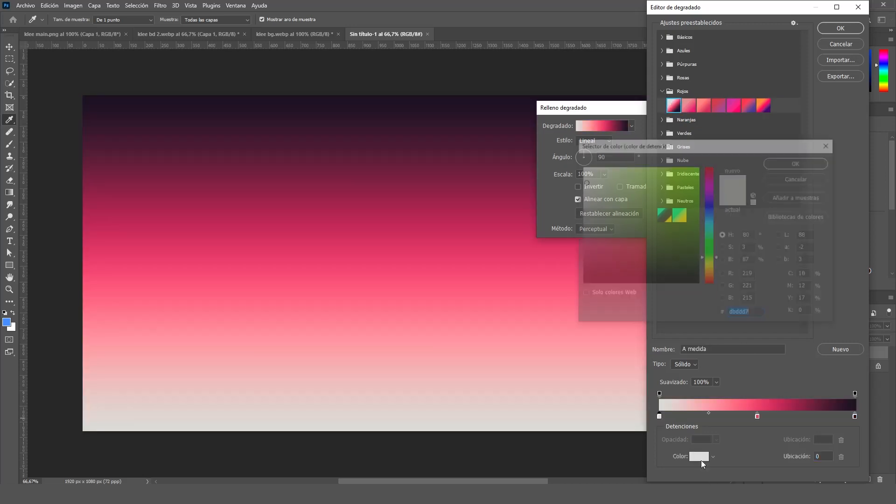
{"action": "left_click_drag", "start_coordinate": [710, 280], "coordinate": [713, 273]}
{"action": "mouse_move", "coordinate": [676, 220]}
{"action": "left_mouse_down"}
{"action": "mouse_move", "coordinate": [699, 192]}
{"action": "mouse_move", "coordinate": [670, 173]}
{"action": "left_mouse_up"}
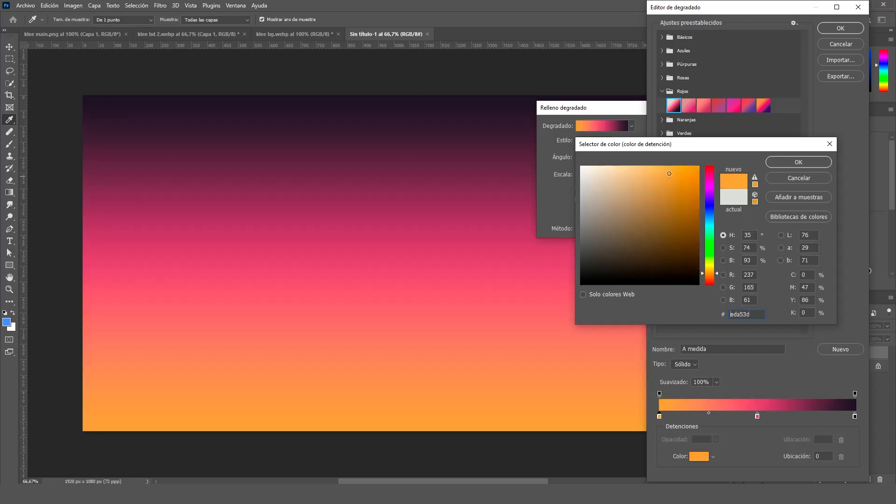
{"action": "left_click", "coordinate": [797, 162]}
Change the gradient's middle stop to a lighter coral red.
{"action": "left_click", "coordinate": [757, 416]}
{"action": "left_click", "coordinate": [699, 456]}
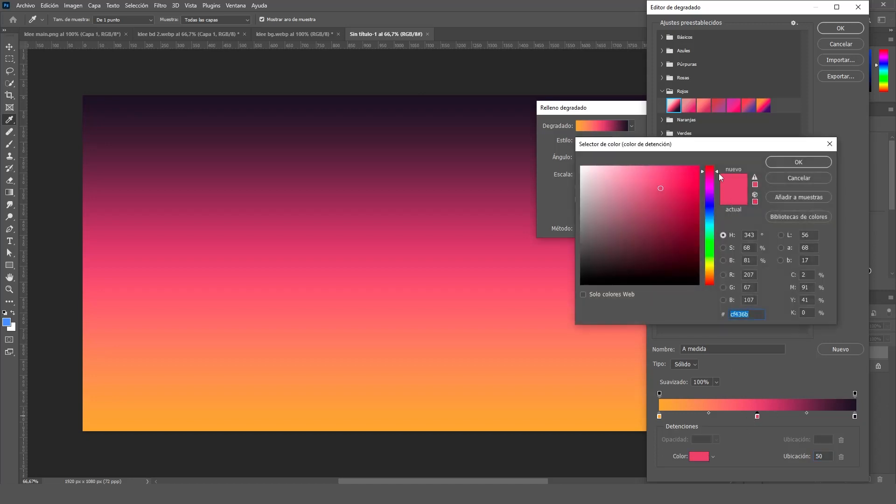
{"action": "left_click_drag", "start_coordinate": [712, 172], "coordinate": [717, 162]}
{"action": "left_click", "coordinate": [670, 180]}
{"action": "left_click_drag", "start_coordinate": [671, 180], "coordinate": [650, 166]}
{"action": "left_click", "coordinate": [807, 161]}
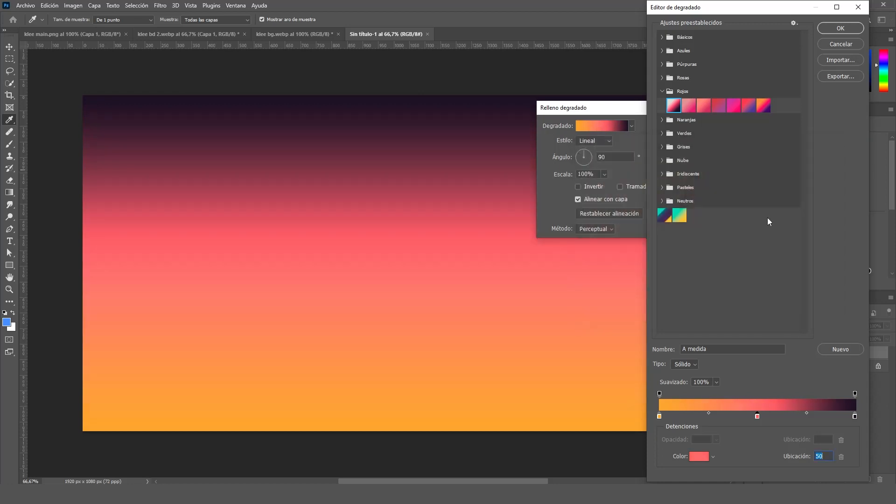
Lighten the gradient's starting orange stop to a softer yellow-orange.
{"action": "left_click", "coordinate": [659, 416]}
{"action": "left_click", "coordinate": [696, 455]}
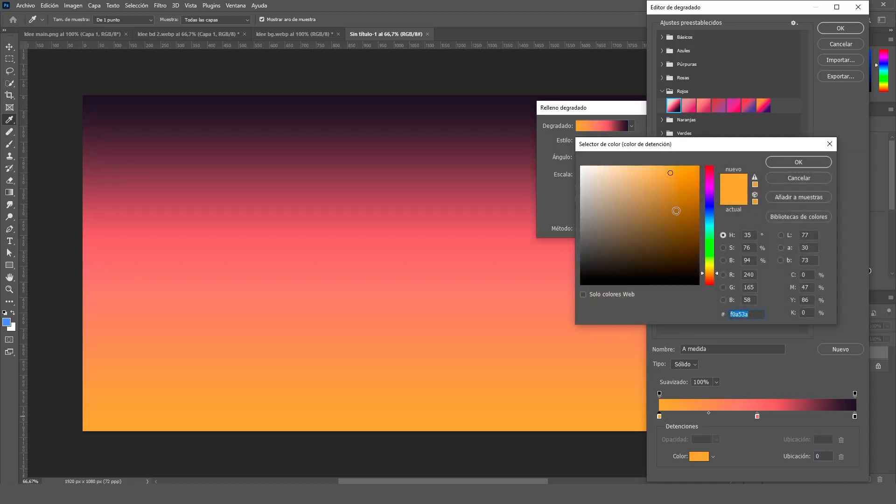
{"action": "left_click_drag", "start_coordinate": [659, 171], "coordinate": [660, 165]}
{"action": "left_click", "coordinate": [799, 162]}
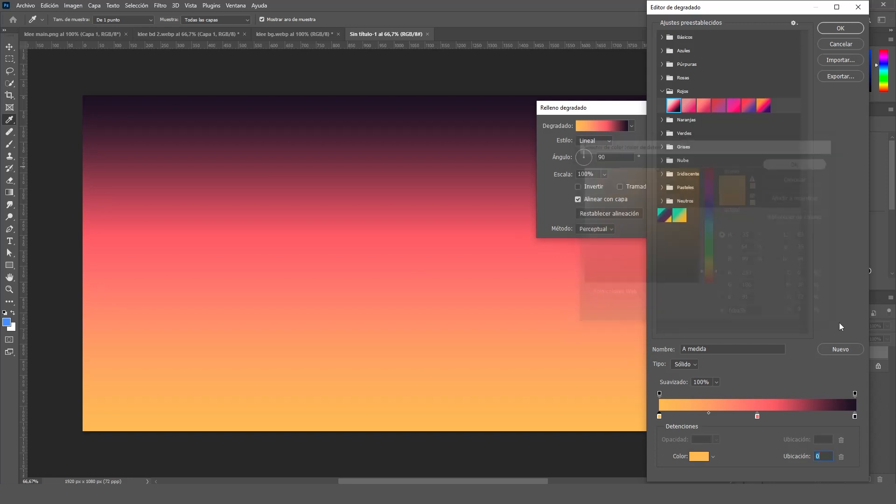
Change the gradient's dark end stop to bright pink, about f96cd6.
{"action": "left_click", "coordinate": [854, 416]}
{"action": "left_click", "coordinate": [696, 456]}
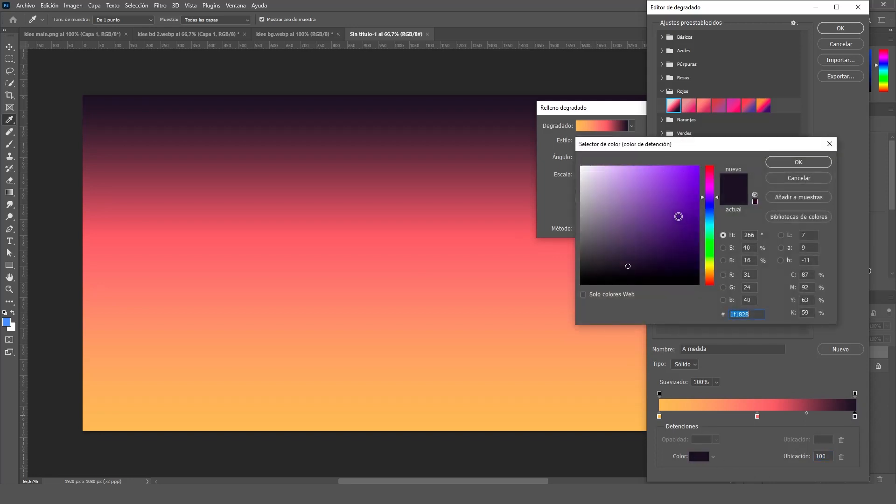
{"action": "left_click_drag", "start_coordinate": [709, 201], "coordinate": [648, 169]}
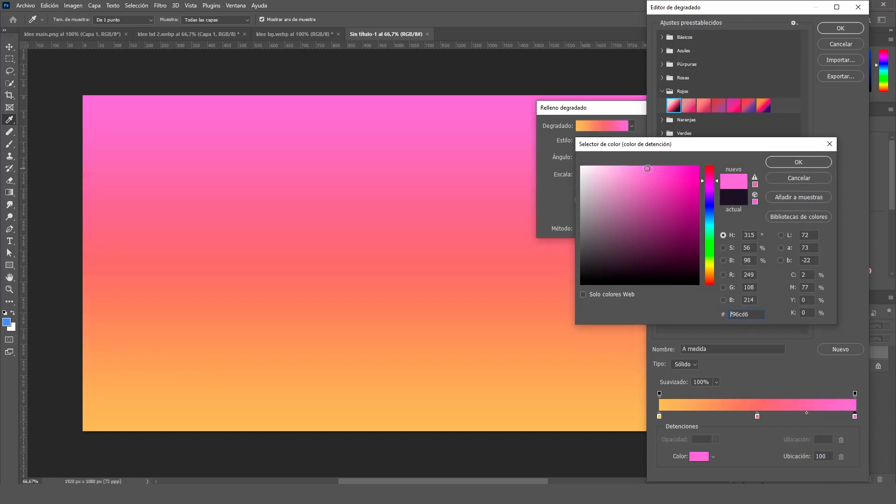
{"action": "left_click", "coordinate": [825, 165]}
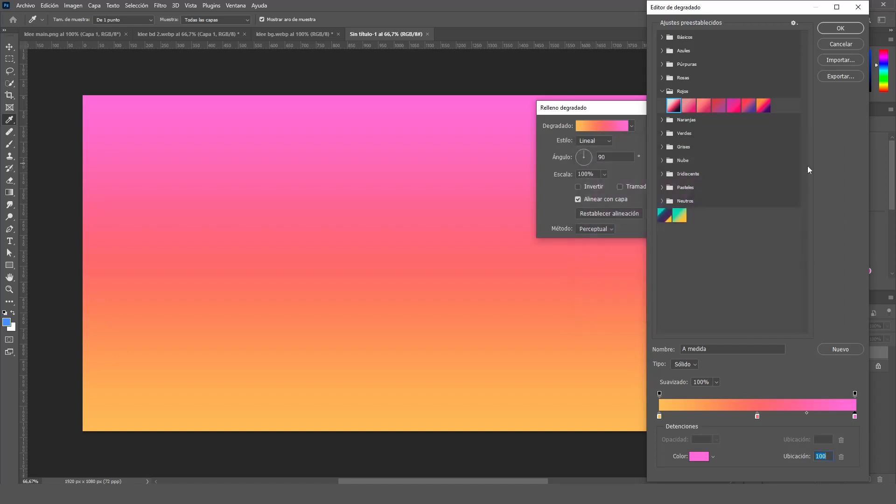
Save the custom gradient as a new preset and apply the fill at an angle of 131.73°.
{"action": "left_click", "coordinate": [850, 350]}
{"action": "left_click_drag", "start_coordinate": [691, 108], "coordinate": [702, 220]}
{"action": "left_click", "coordinate": [842, 27]}
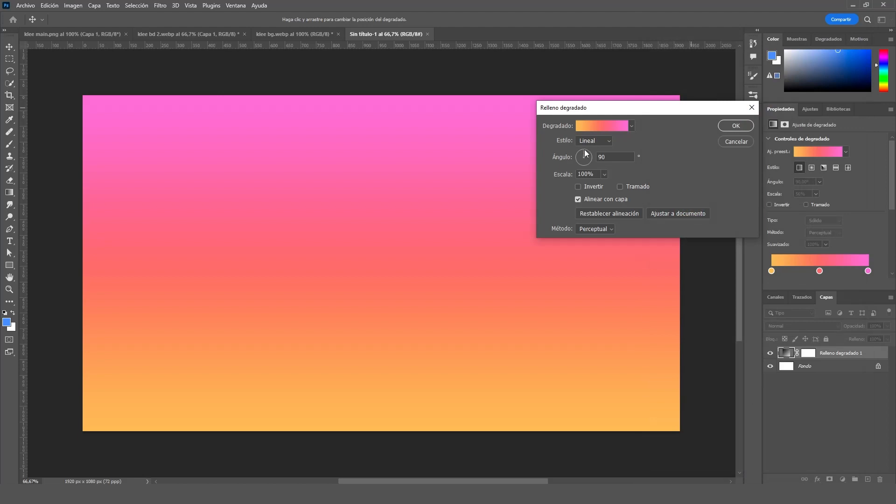
{"action": "left_click_drag", "start_coordinate": [582, 152], "coordinate": [579, 154]}
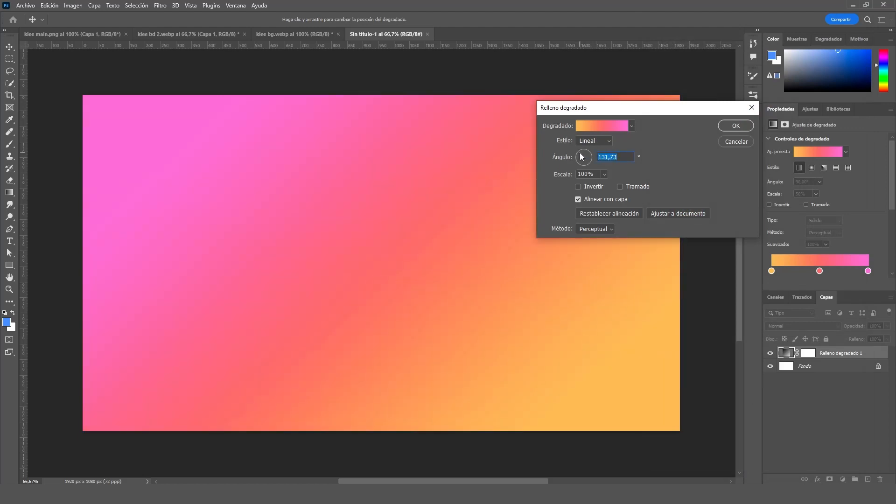
{"action": "left_click", "coordinate": [735, 126]}
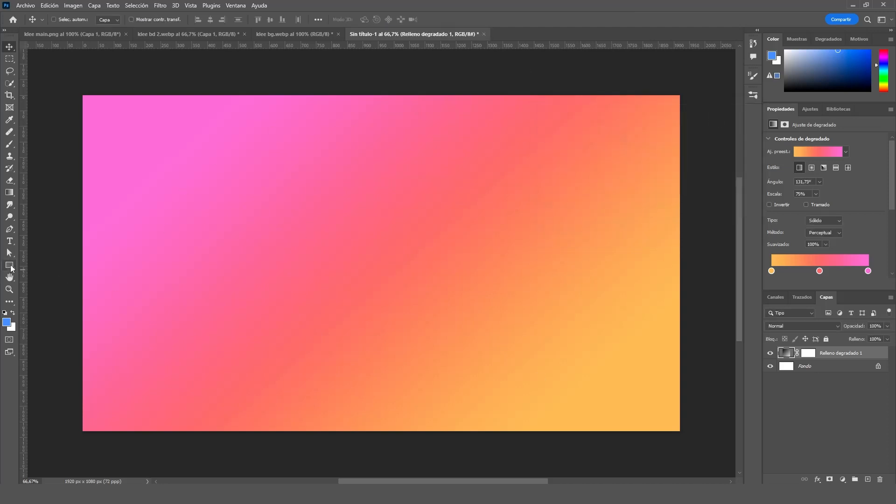
Draw a wide rectangle shape about 1803 × 671 px across the middle of the canvas.
{"action": "left_click", "coordinate": [9, 265]}
{"action": "left_click_drag", "start_coordinate": [100, 161], "coordinate": [660, 369]}
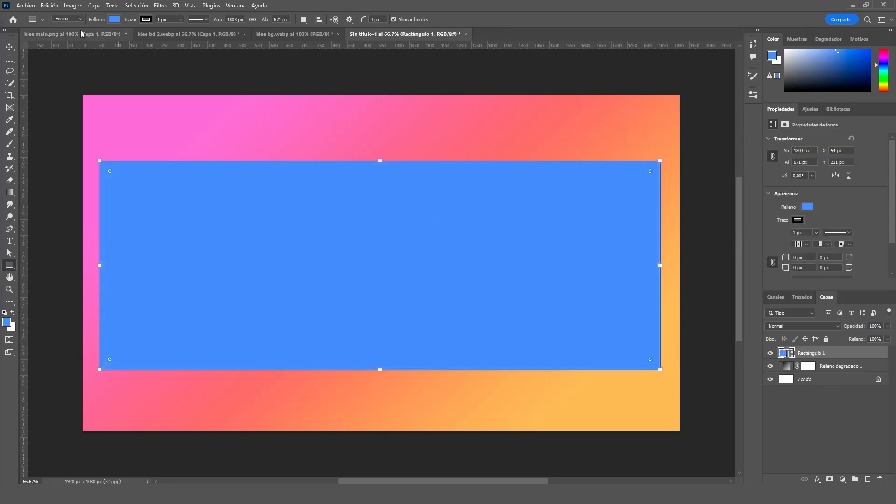
{"action": "key", "text": "v"}
Fill the wide rectangle with white and remove its stroke.
{"action": "left_click", "coordinate": [808, 207]}
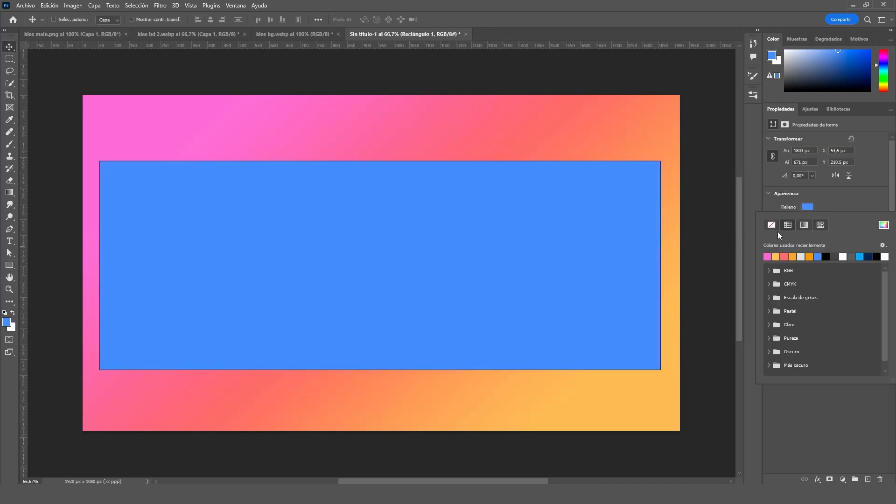
{"action": "left_click", "coordinate": [843, 257]}
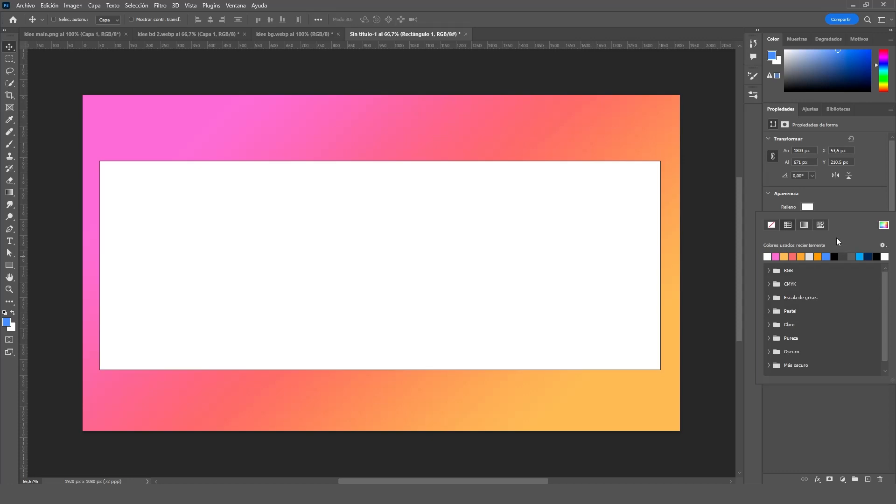
{"action": "left_click", "coordinate": [830, 194]}
{"action": "left_click", "coordinate": [798, 220]}
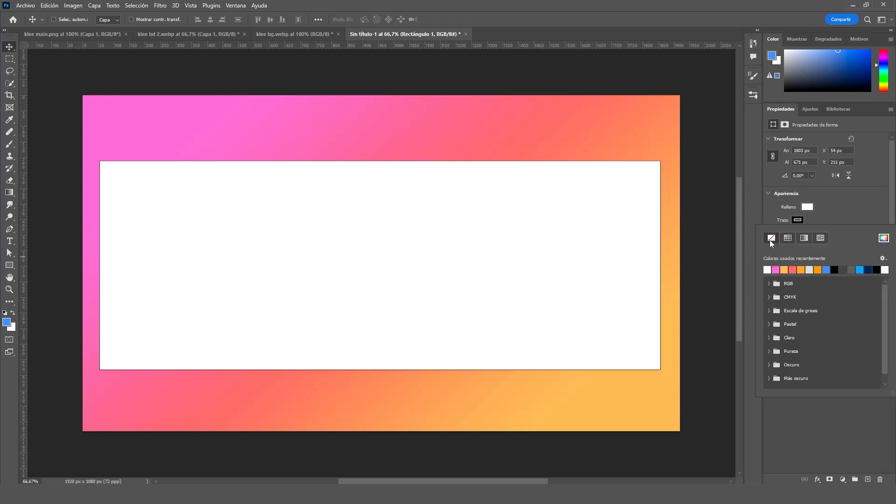
{"action": "left_click", "coordinate": [770, 239]}
{"action": "left_click", "coordinate": [841, 203]}
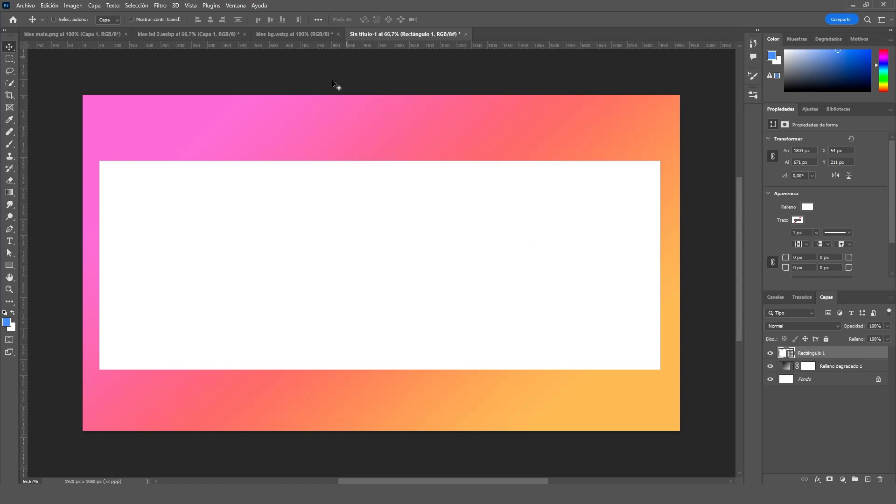
Align the white rectangle to the canvas, centring it horizontally and vertically.
{"action": "left_click", "coordinate": [318, 20]}
{"action": "left_click", "coordinate": [355, 115]}
{"action": "left_click", "coordinate": [290, 45]}
{"action": "left_click", "coordinate": [346, 47]}
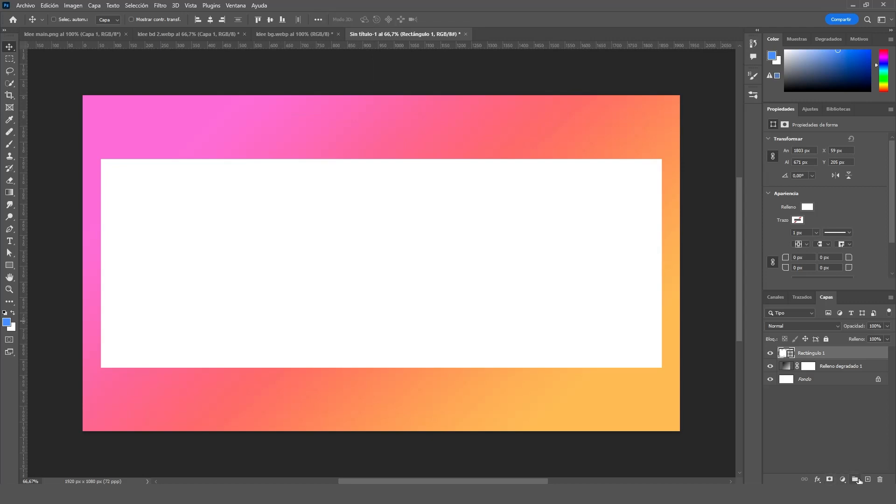
Bring the character artwork from klee bd 2.webp into the banner document and place it over the rectangle's left half.
{"action": "left_click", "coordinate": [174, 34]}
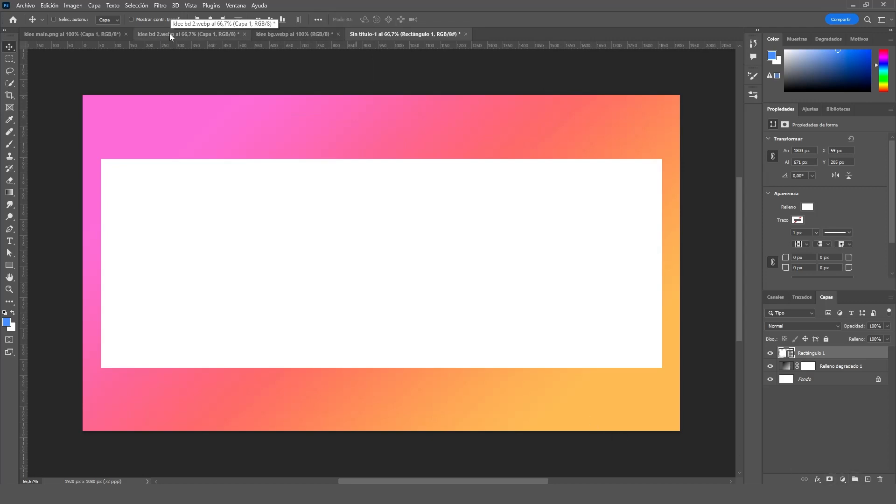
{"action": "left_click_drag", "start_coordinate": [393, 263], "coordinate": [286, 334]}
{"action": "scroll", "coordinate": [400, 250], "scroll_direction": "down", "scroll_amount": 2}
{"action": "scroll", "coordinate": [409, 242], "scroll_direction": "down", "scroll_amount": 1}
{"action": "left_click_drag", "start_coordinate": [406, 271], "coordinate": [389, 263]}
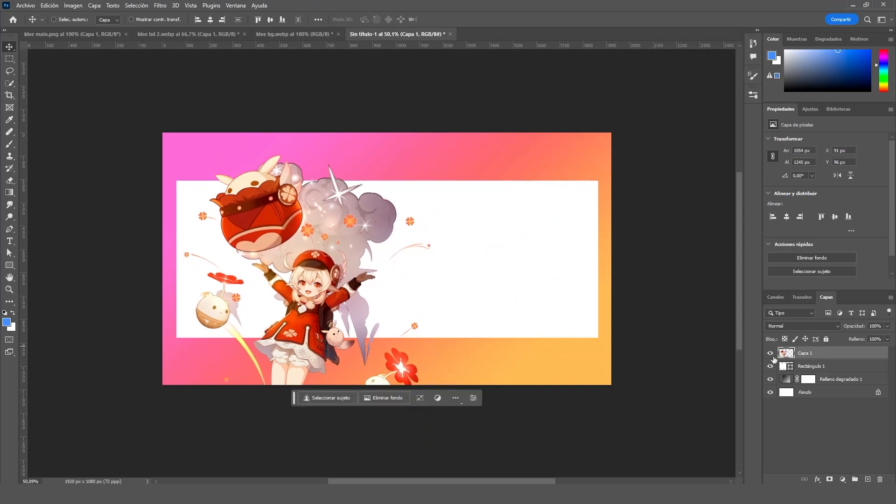
Clip the character artwork to the white rectangle and lower its opacity to 9%.
{"action": "left_click", "coordinate": [786, 358], "text": "alt"}
{"action": "scroll", "coordinate": [272, 263], "scroll_direction": "up", "scroll_amount": 1}
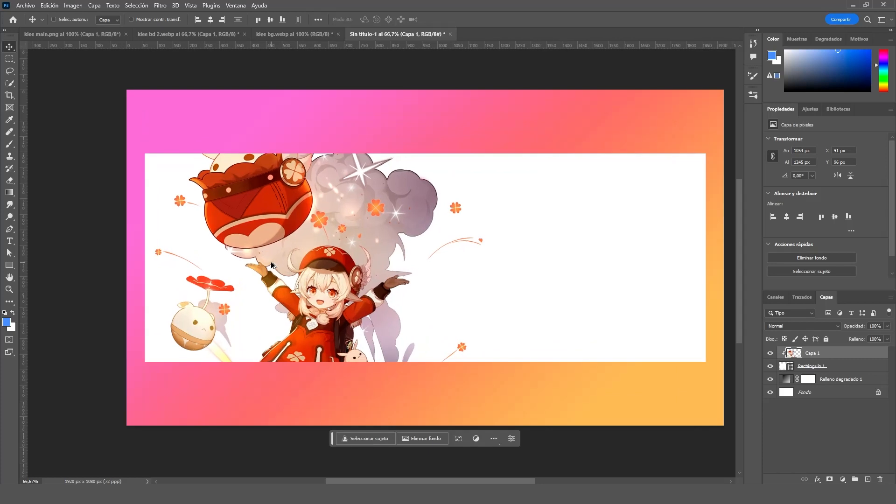
{"action": "key", "text": "space"}
{"action": "left_click_drag", "start_coordinate": [492, 280], "coordinate": [469, 275]}
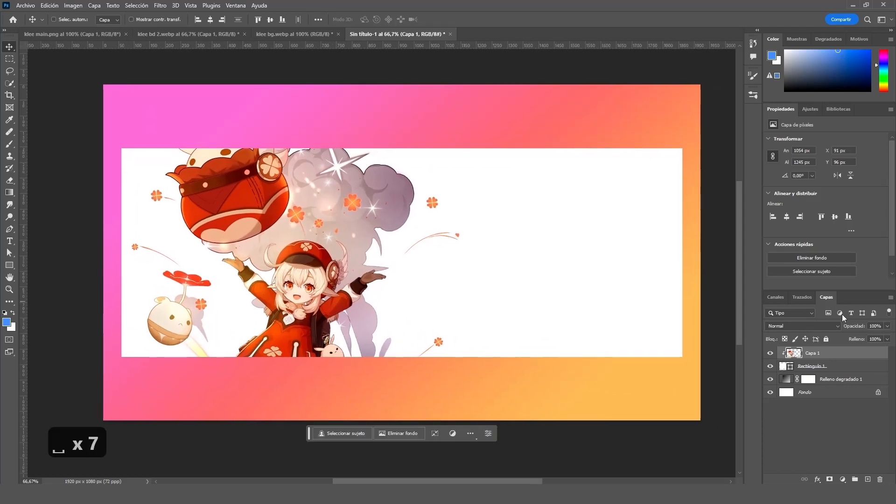
{"action": "left_click", "coordinate": [887, 326]}
{"action": "left_click_drag", "start_coordinate": [846, 334], "coordinate": [849, 340]}
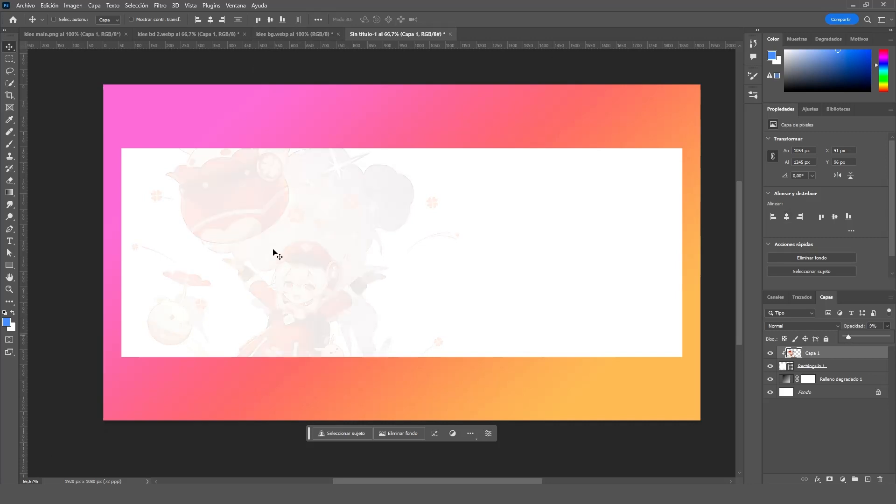
Draw a vertical rectangle about 480 × 1449 px over the banner's right half and centre it vertically on the canvas.
{"action": "scroll", "coordinate": [274, 254], "scroll_direction": "down", "scroll_amount": 1}
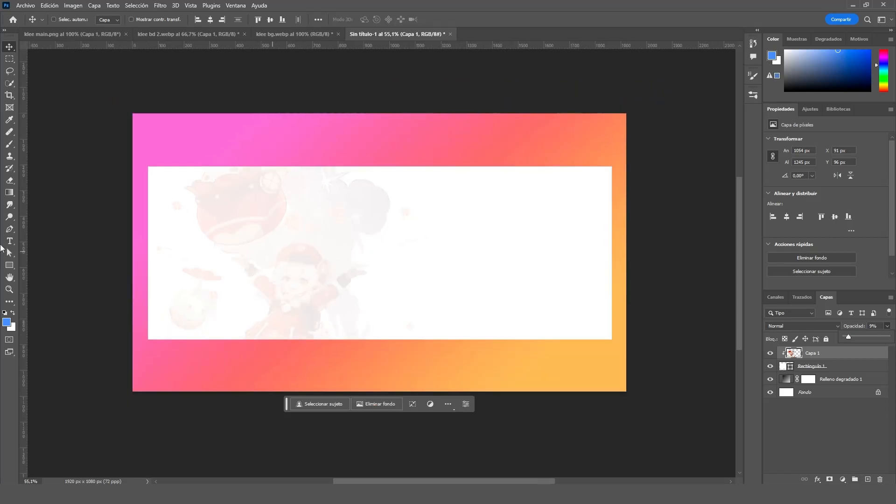
{"action": "left_click", "coordinate": [10, 264]}
{"action": "left_click_drag", "start_coordinate": [407, 89], "coordinate": [532, 460]}
{"action": "left_click", "coordinate": [8, 45]}
{"action": "left_click_drag", "start_coordinate": [444, 253], "coordinate": [442, 234]}
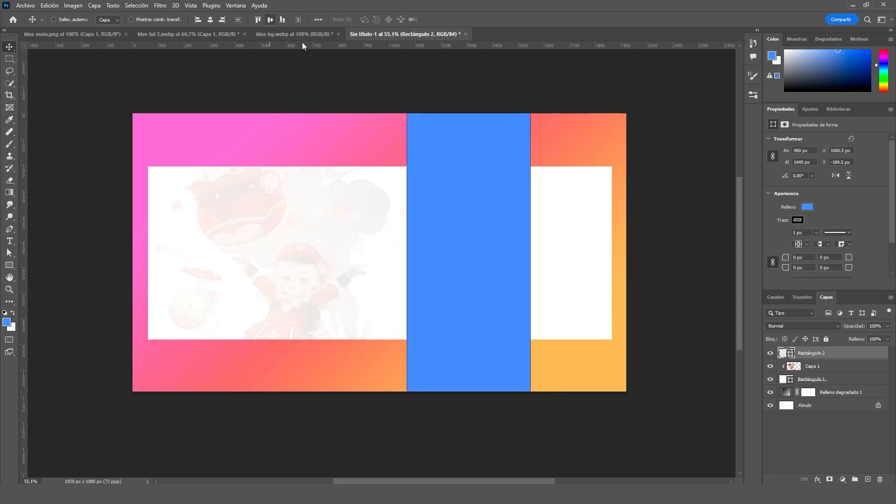
Duplicate the vertical rectangle to its left and narrow the copy to a strip about 74 px wide.
{"action": "left_click_drag", "start_coordinate": [457, 214], "coordinate": [356, 205]}
{"action": "left_click_drag", "start_coordinate": [525, 227], "coordinate": [479, 252]}
{"action": "left_click_drag", "start_coordinate": [349, 265], "coordinate": [362, 262]}
{"action": "key", "text": "ctrl+t"}
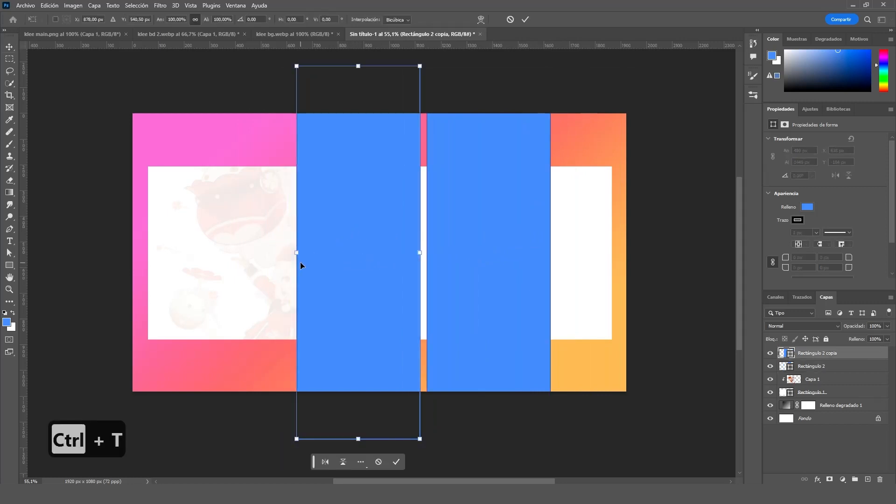
{"action": "left_click_drag", "start_coordinate": [295, 255], "coordinate": [408, 260]}
{"action": "key", "text": "Return"}
Remove the stroke from the thin strip and from the wide vertical rectangle.
{"action": "left_click", "coordinate": [797, 220]}
{"action": "left_click", "coordinate": [769, 239]}
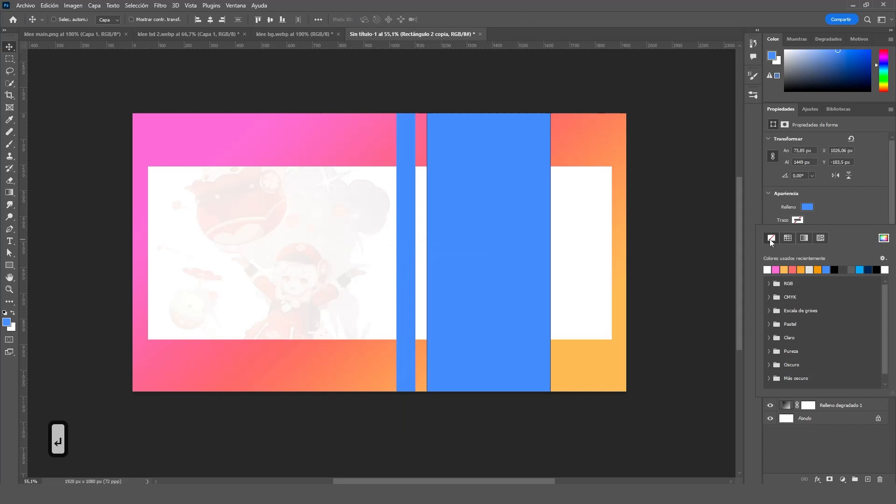
{"action": "left_click", "coordinate": [853, 206]}
{"action": "left_click", "coordinate": [792, 366]}
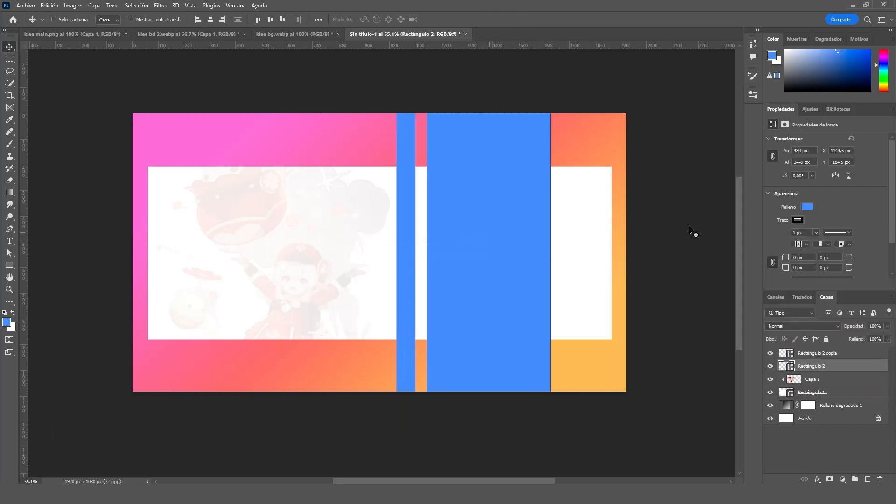
{"action": "left_click", "coordinate": [798, 220]}
{"action": "left_click", "coordinate": [768, 239]}
Duplicate the wide vertical rectangle to its right and narrow the copy to a medium-width strip.
{"action": "left_click_drag", "start_coordinate": [476, 244], "coordinate": [617, 246]}
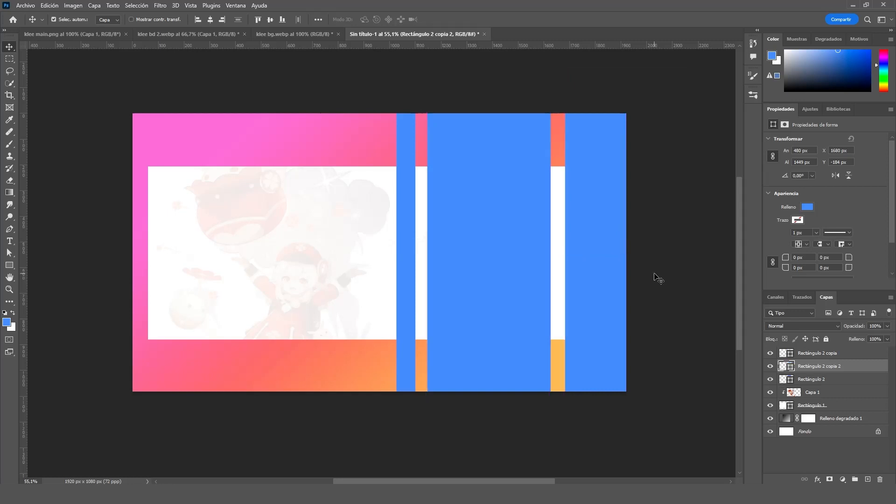
{"action": "key", "text": "ctrl+t"}
{"action": "left_click_drag", "start_coordinate": [688, 252], "coordinate": [597, 246]}
{"action": "left_click_drag", "start_coordinate": [568, 273], "coordinate": [575, 273]}
{"action": "key", "text": "Return"}
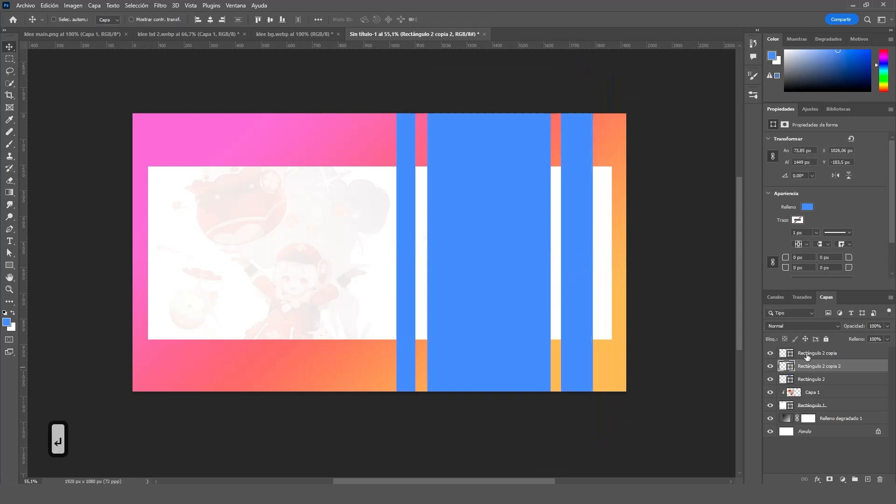
Narrow the thin strip beside the wide rectangle to about 58 px wide.
{"action": "left_click", "coordinate": [804, 358]}
{"action": "left_click", "coordinate": [771, 353]}
{"action": "left_click", "coordinate": [770, 353]}
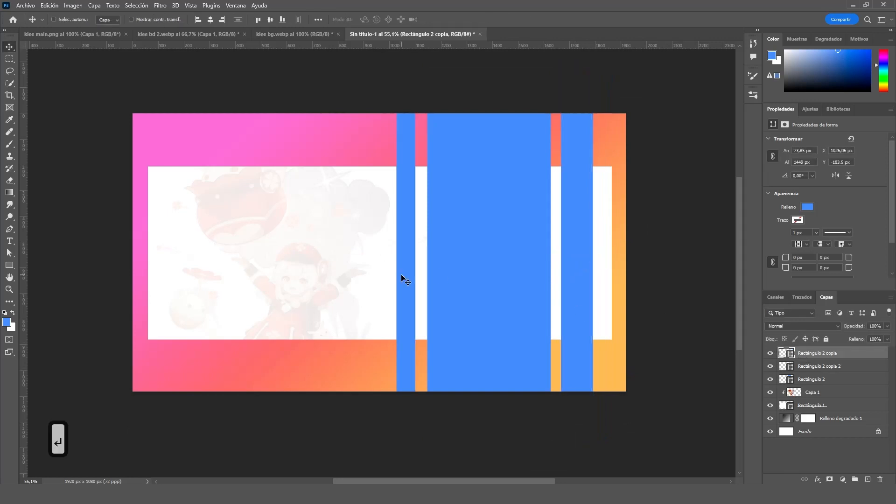
{"action": "key", "text": "ctrl+t"}
{"action": "left_click_drag", "start_coordinate": [398, 253], "coordinate": [402, 253]}
{"action": "key", "text": "Return"}
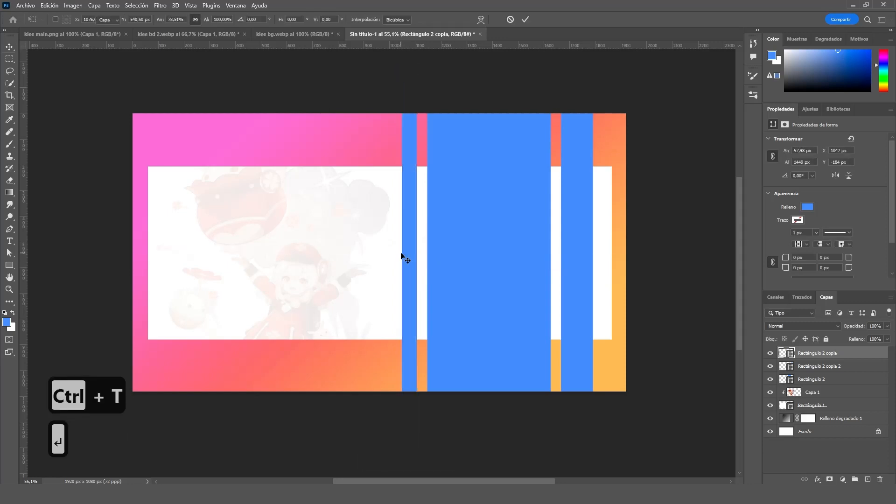
Select the three vertical rectangle layers, hide the rulers and undo the last narrowing of the thin strip.
{"action": "left_click", "coordinate": [816, 381], "text": "shift"}
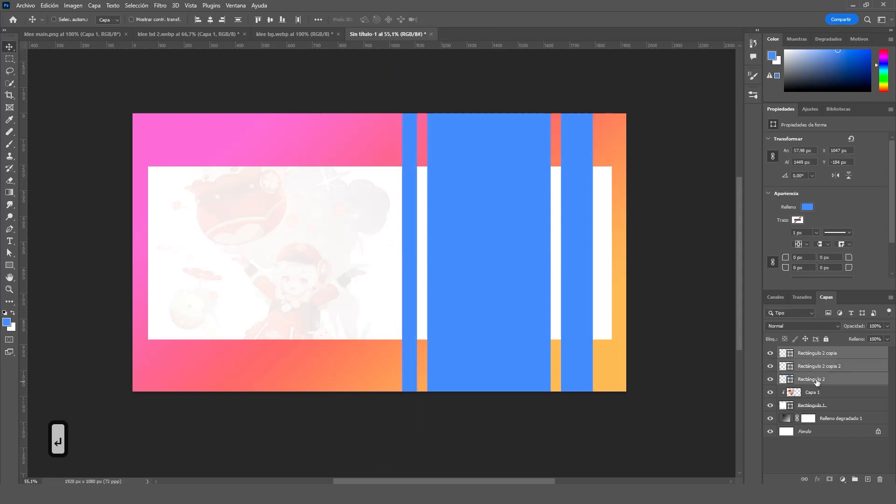
{"action": "key", "text": "ctrl+r"}
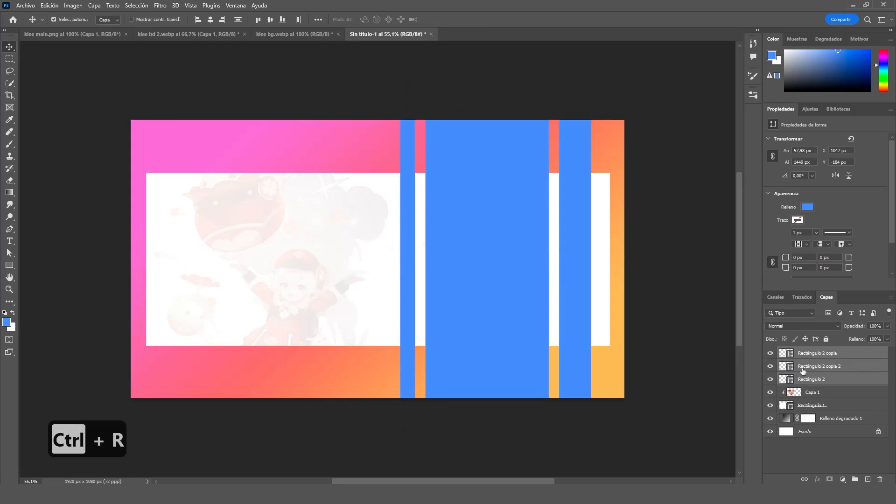
{"action": "key", "text": "ctrl+z"}
Rotate the three vertical rectangles together by 45° and shift them slightly to the right.
{"action": "key", "text": "ctrl+t"}
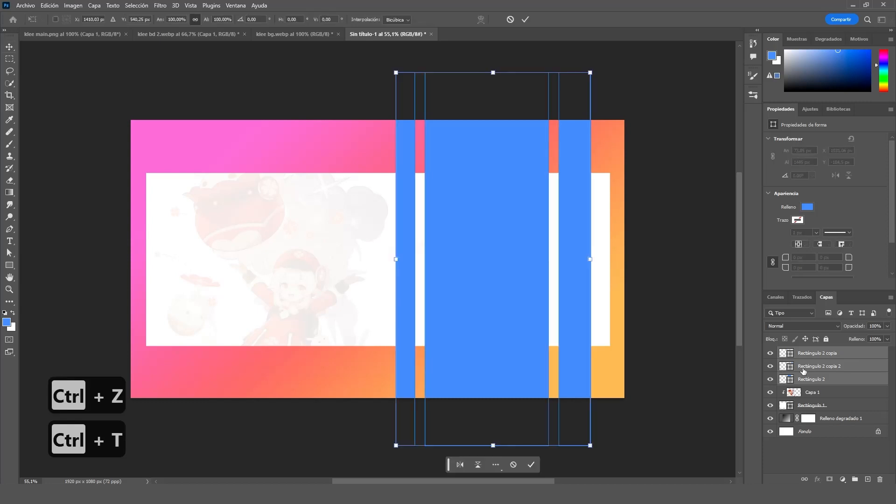
{"action": "left_click_drag", "start_coordinate": [609, 77], "coordinate": [683, 204]}
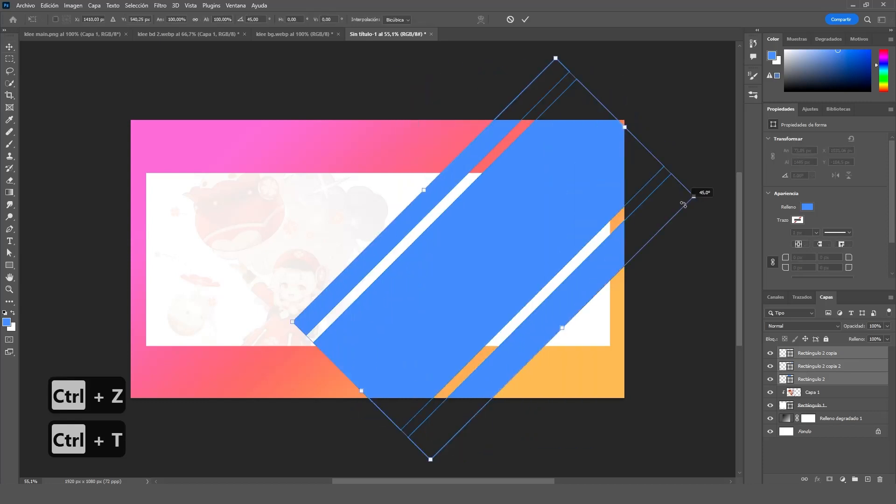
{"action": "left_click_drag", "start_coordinate": [502, 238], "coordinate": [523, 243]}
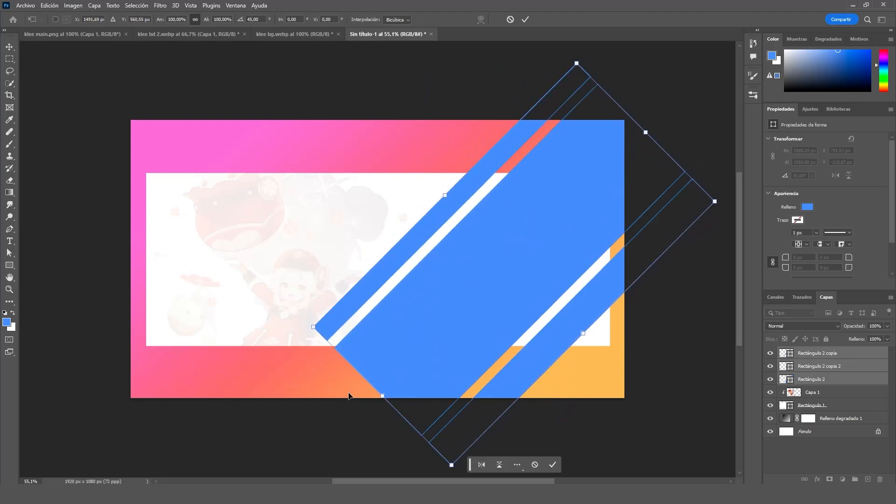
Lengthen the rotated rectangles to 127.62% past the canvas's lower edge and merge them into one shape layer.
{"action": "scroll", "coordinate": [355, 282], "scroll_direction": "down", "scroll_amount": 1}
{"action": "scroll", "coordinate": [355, 282], "scroll_direction": "down", "scroll_amount": 3}
{"action": "left_click_drag", "start_coordinate": [369, 342], "coordinate": [322, 381]}
{"action": "key", "text": "ctrl+z"}
{"action": "mouse_move", "coordinate": [385, 326]}
{"action": "left_mouse_down"}
{"action": "mouse_move", "coordinate": [406, 308]}
{"action": "mouse_move", "coordinate": [384, 330]}
{"action": "mouse_move", "coordinate": [382, 318]}
{"action": "left_mouse_up"}
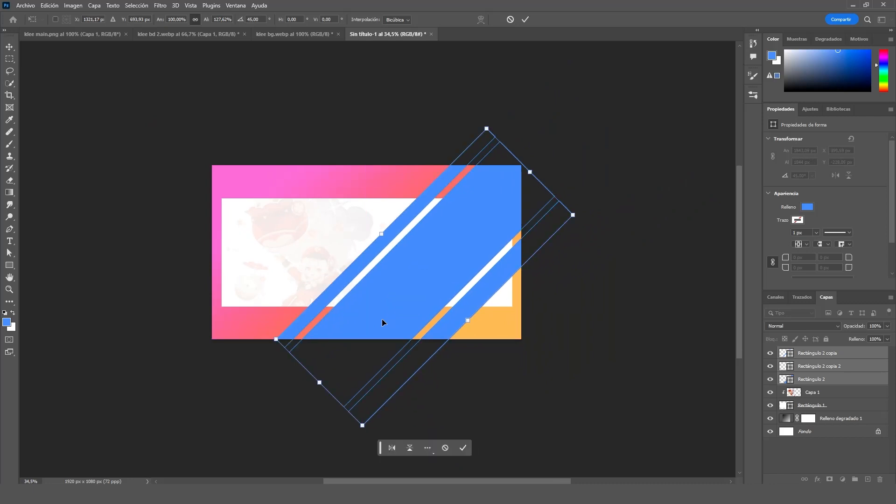
{"action": "scroll", "coordinate": [356, 261], "scroll_direction": "up", "scroll_amount": 1}
{"action": "scroll", "coordinate": [208, 232], "scroll_direction": "up", "scroll_amount": 1}
{"action": "key", "text": "alt+space"}
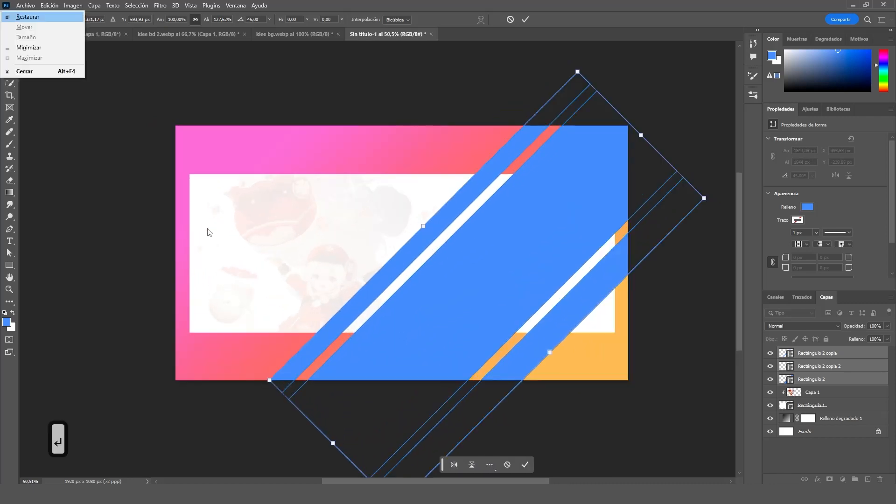
{"action": "key", "text": "Return"}
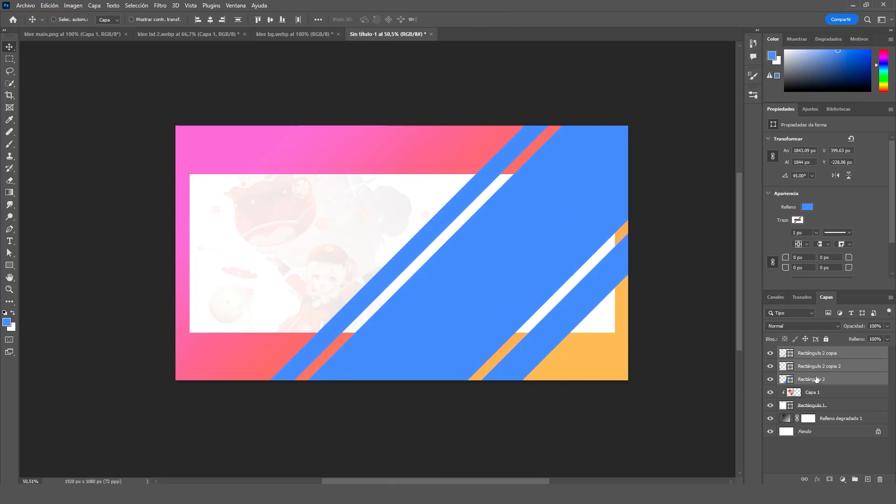
{"action": "key", "text": "ctrl+e"}
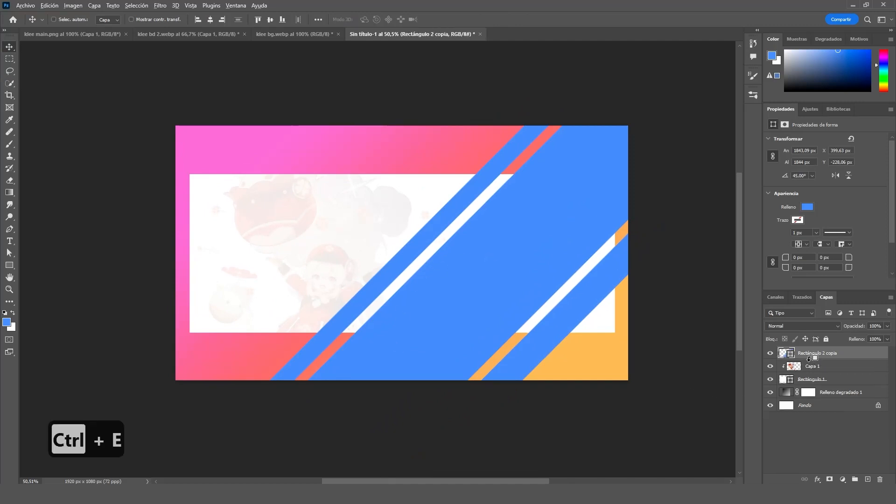
{"action": "left_click", "coordinate": [809, 359], "text": "alt"}
{"action": "right_click", "coordinate": [840, 358]}
{"action": "left_click", "coordinate": [843, 356]}
{"action": "key", "text": "ctrl+z"}
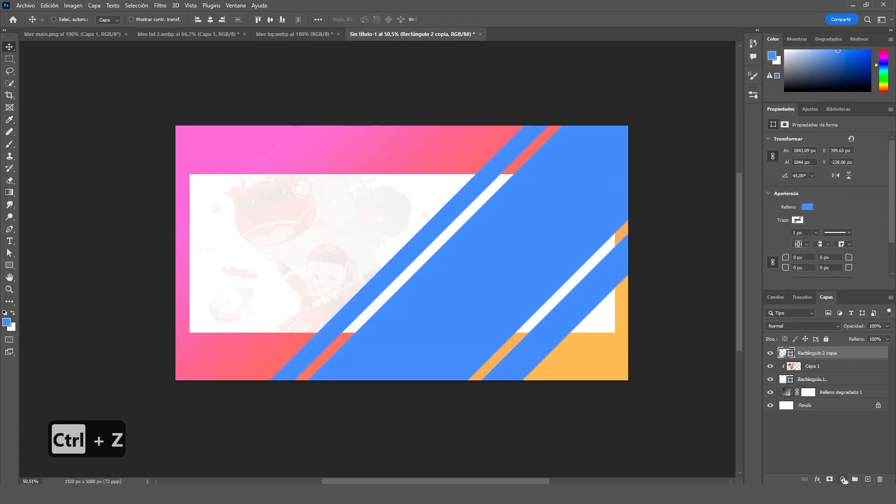
{"action": "left_click", "coordinate": [842, 479]}
{"action": "left_click", "coordinate": [848, 317]}
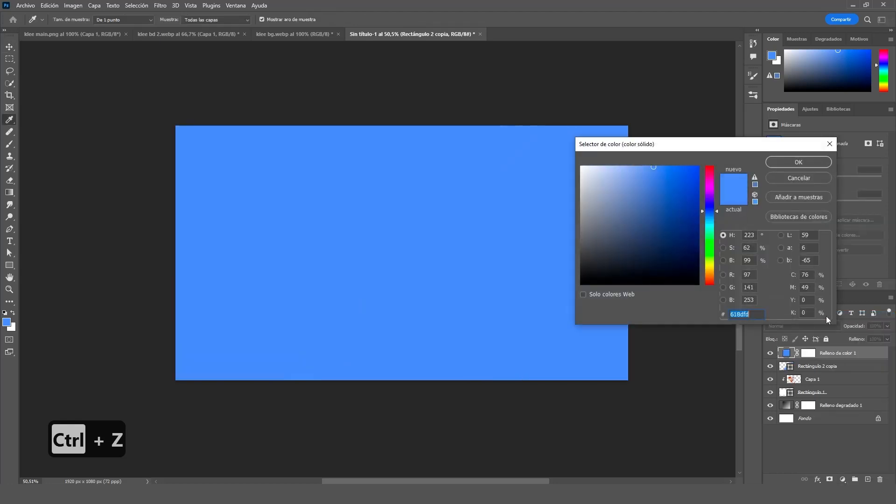
{"action": "left_click", "coordinate": [798, 176]}
Add a gradient fill layer above the merged diagonal shapes using the saved orange-to-pink preset.
{"action": "left_click", "coordinate": [843, 480]}
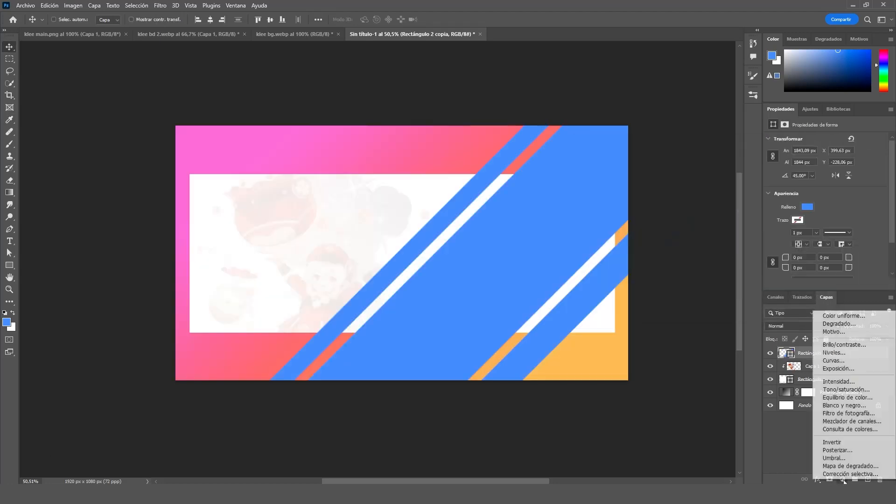
{"action": "left_click", "coordinate": [854, 324]}
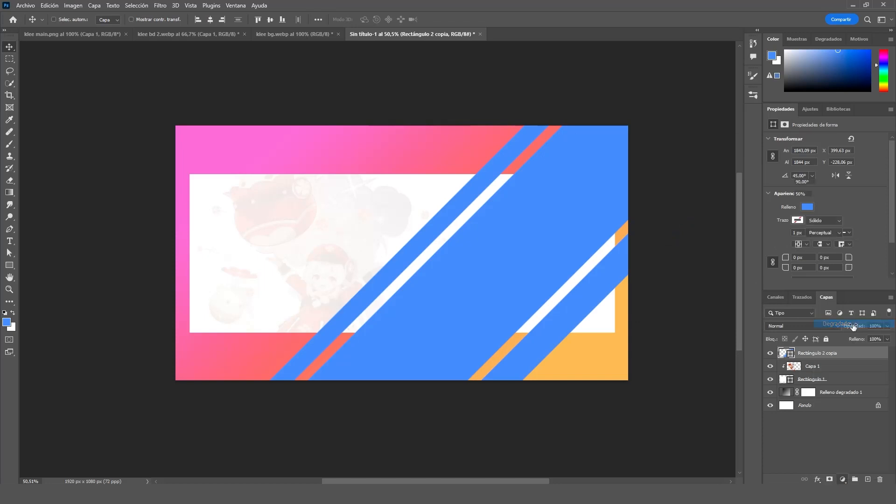
{"action": "left_click", "coordinate": [577, 128]}
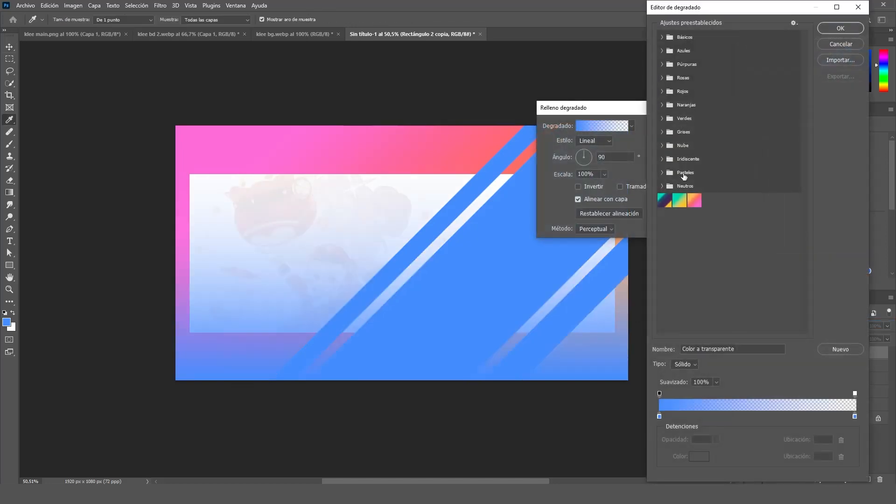
{"action": "left_click", "coordinate": [694, 201]}
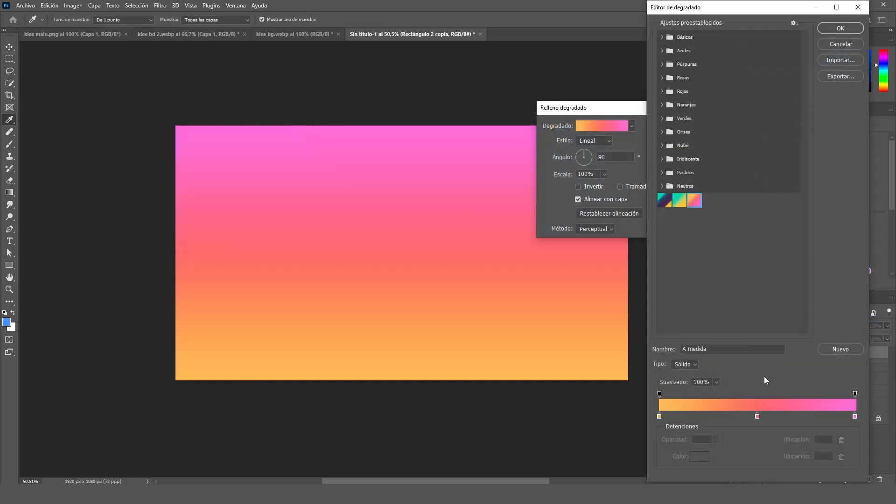
Change the gradient's light orange stop to a more saturated orange and its middle stop to red #f23434.
{"action": "left_click", "coordinate": [660, 416]}
{"action": "left_click", "coordinate": [699, 456]}
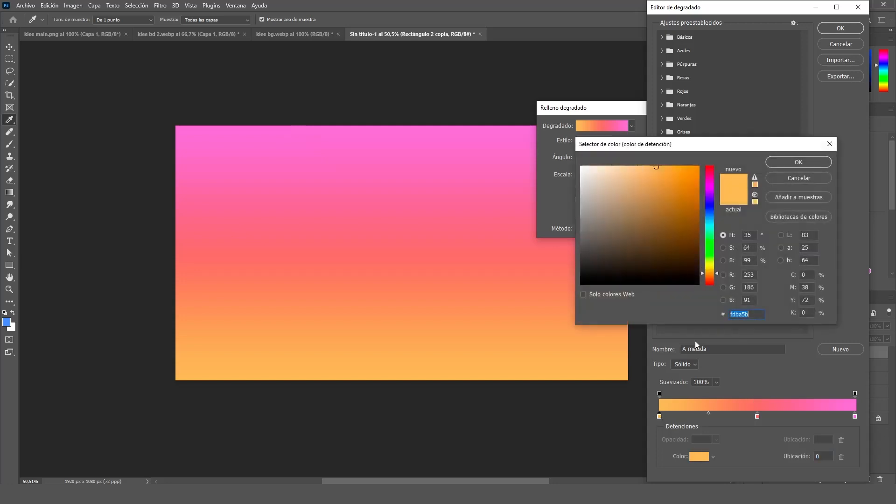
{"action": "left_click_drag", "start_coordinate": [711, 274], "coordinate": [711, 277]}
{"action": "left_click", "coordinate": [672, 171]}
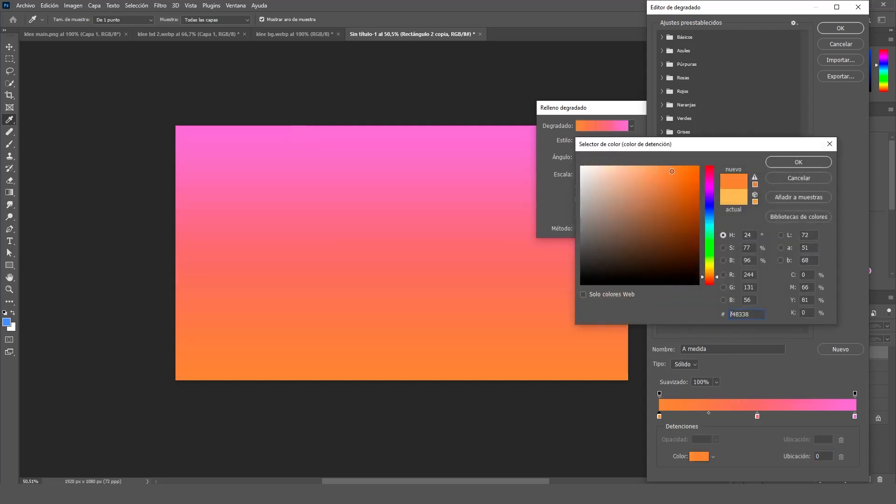
{"action": "left_click", "coordinate": [798, 162]}
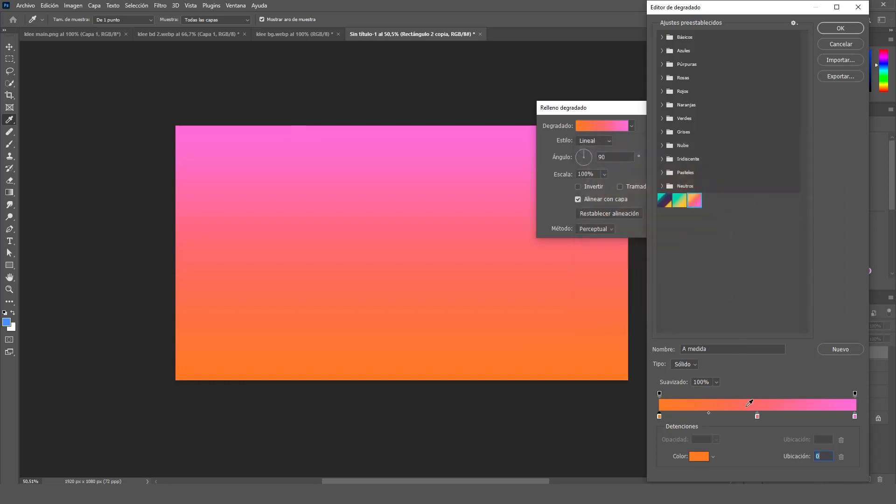
{"action": "left_click", "coordinate": [699, 456]}
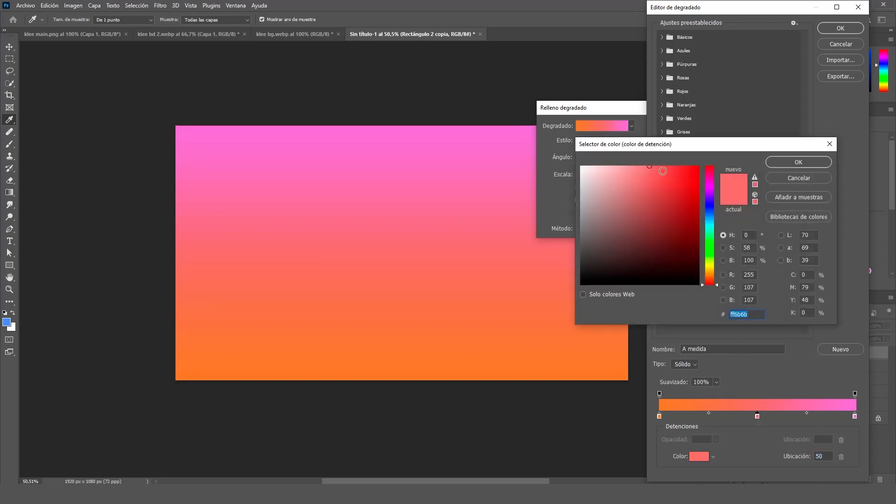
{"action": "left_click", "coordinate": [674, 174]}
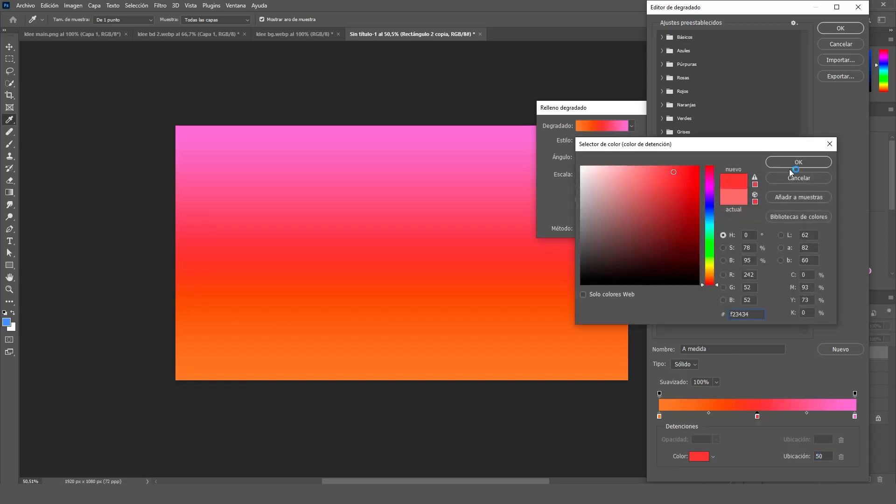
{"action": "left_click", "coordinate": [797, 163]}
Change the gradient's pink stop to #e115a0 and place it at the very end of the gradient.
{"action": "left_click", "coordinate": [855, 416]}
{"action": "left_click", "coordinate": [700, 457]}
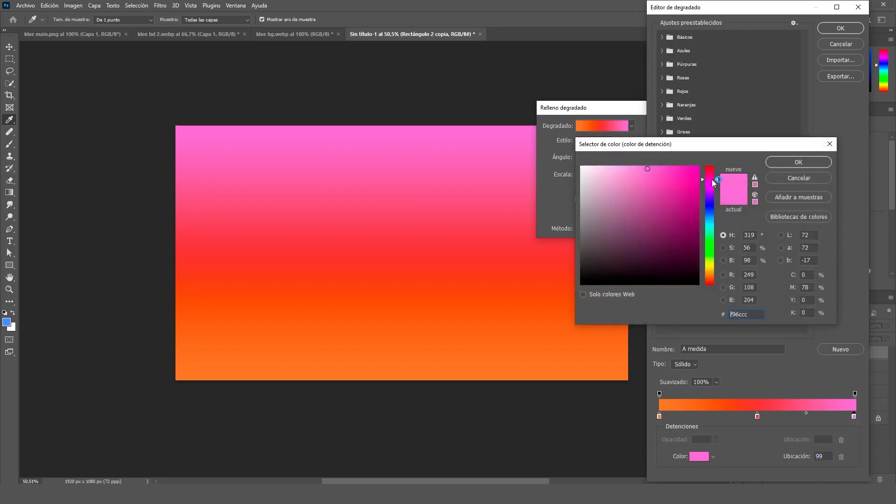
{"action": "left_click", "coordinate": [687, 180]}
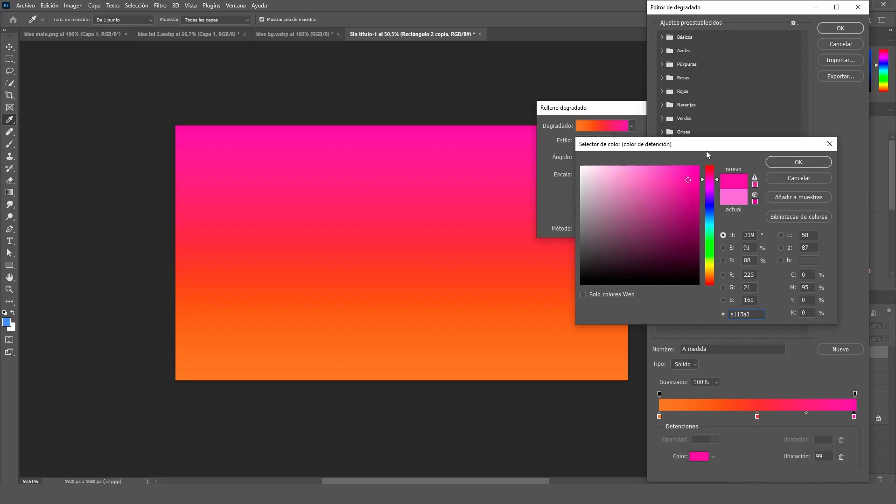
{"action": "left_click", "coordinate": [797, 163]}
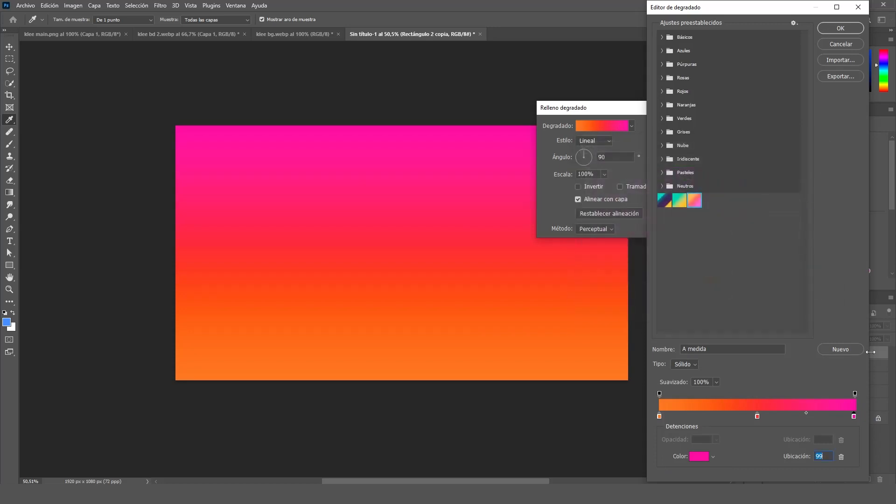
{"action": "left_click_drag", "start_coordinate": [854, 417], "coordinate": [857, 416]}
{"action": "left_click", "coordinate": [829, 30]}
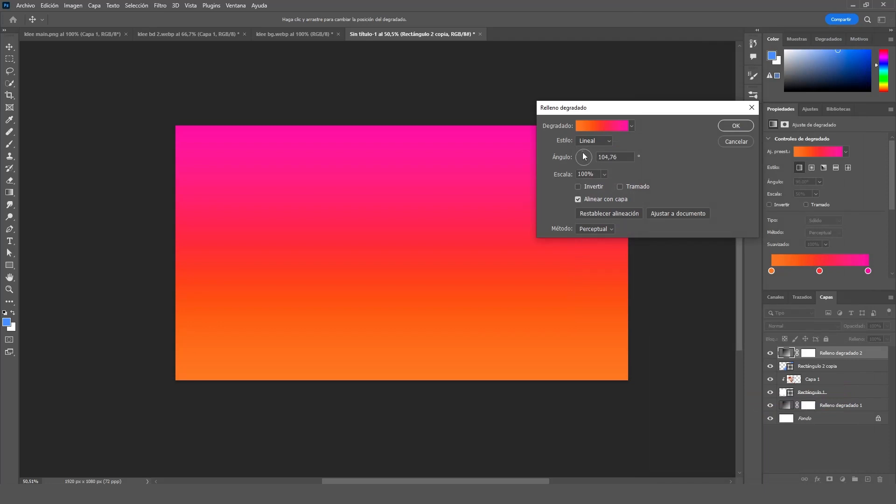
Set the gradient fill's angle to 121.32° and save its colours as a new gradient preset.
{"action": "left_click_drag", "start_coordinate": [585, 156], "coordinate": [580, 150]}
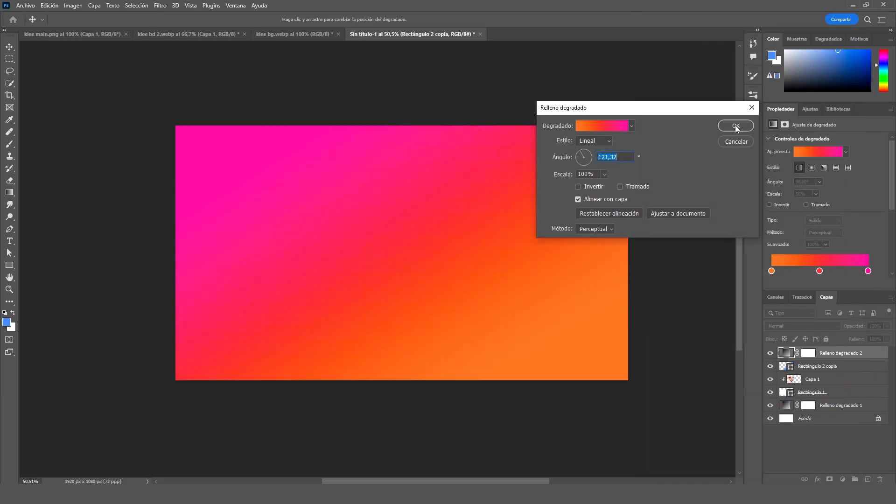
{"action": "left_click", "coordinate": [632, 126]}
{"action": "left_click", "coordinate": [611, 127]}
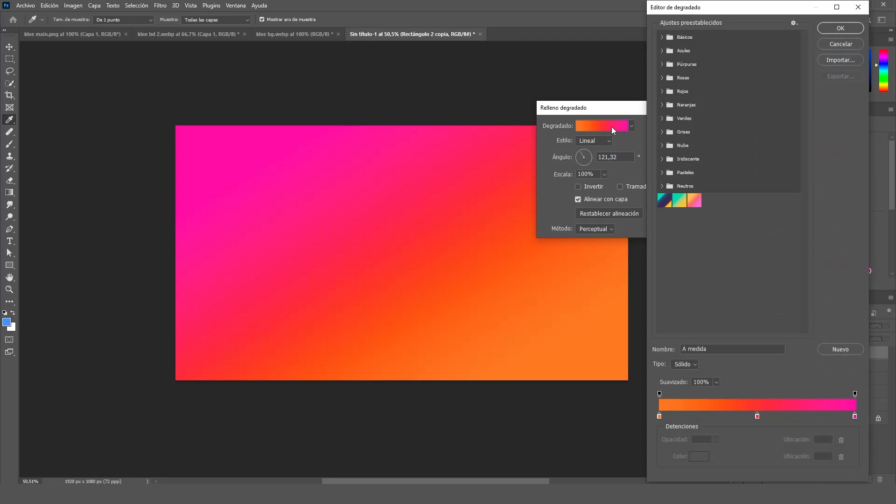
{"action": "left_click", "coordinate": [840, 351]}
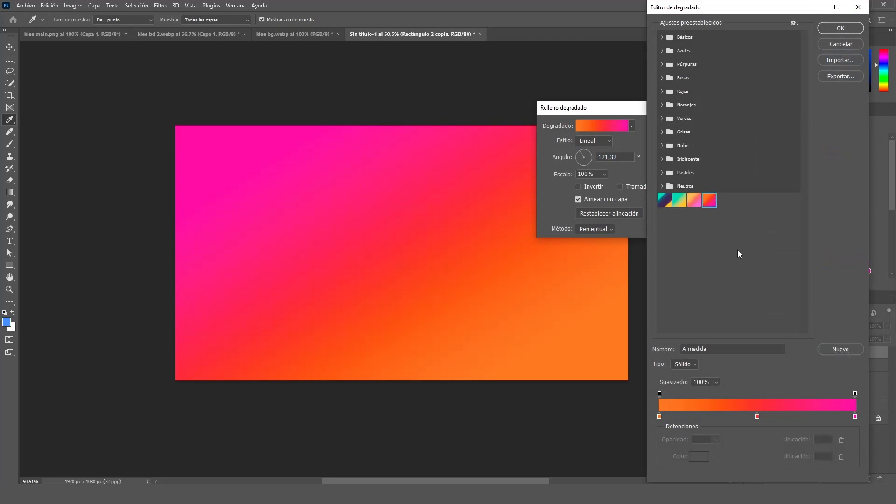
{"action": "left_click", "coordinate": [844, 27]}
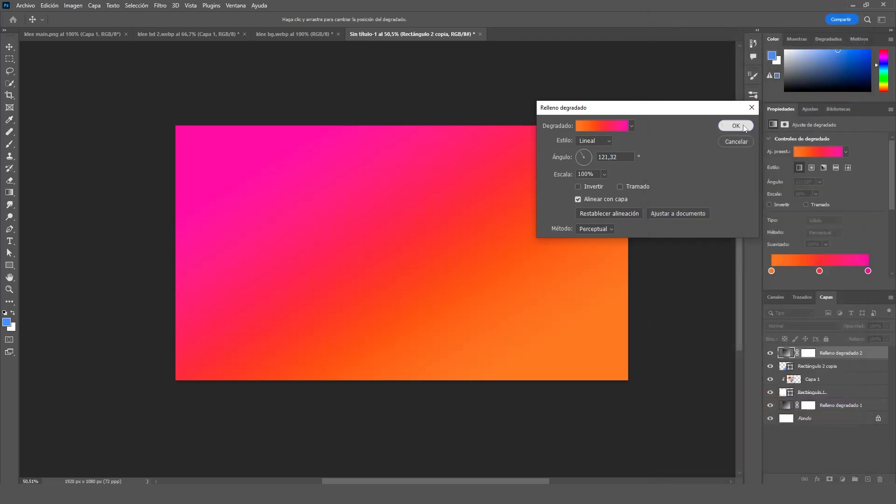
{"action": "left_click", "coordinate": [736, 125]}
Clip the gradient fill to the merged diagonal shapes and realign it across them at about 133° and 50% scale.
{"action": "left_click", "coordinate": [794, 359], "text": "alt"}
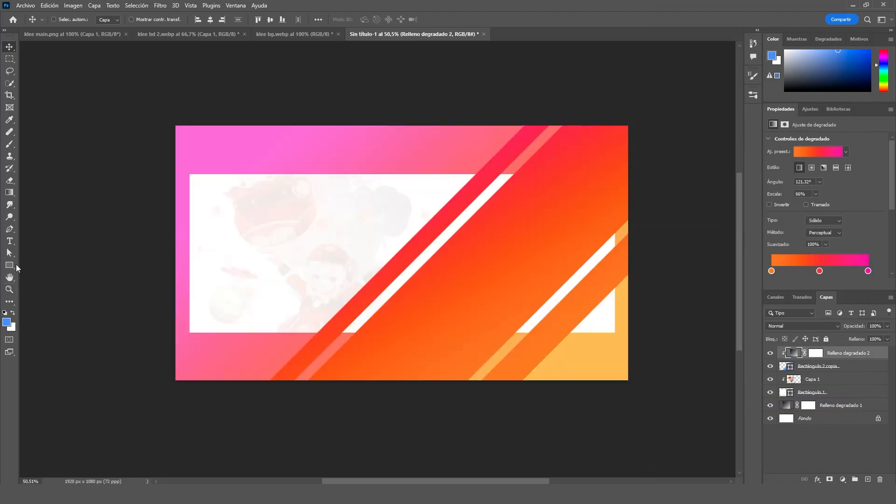
{"action": "left_click", "coordinate": [9, 265]}
{"action": "left_click", "coordinate": [9, 192]}
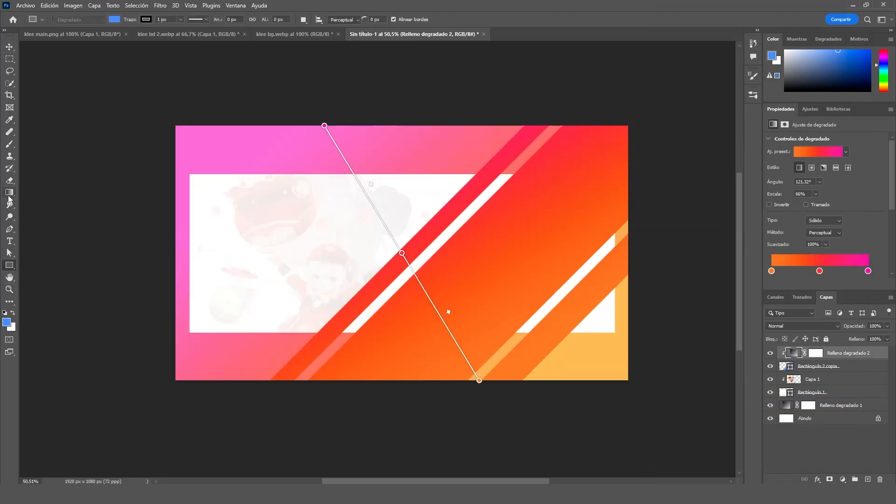
{"action": "left_click_drag", "start_coordinate": [479, 380], "coordinate": [595, 356]}
{"action": "left_click_drag", "start_coordinate": [324, 126], "coordinate": [442, 191]}
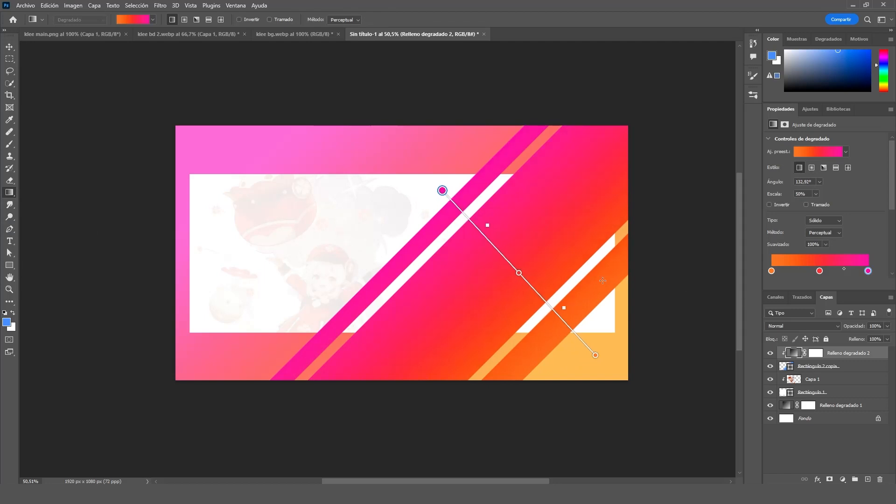
{"action": "left_click", "coordinate": [10, 46]}
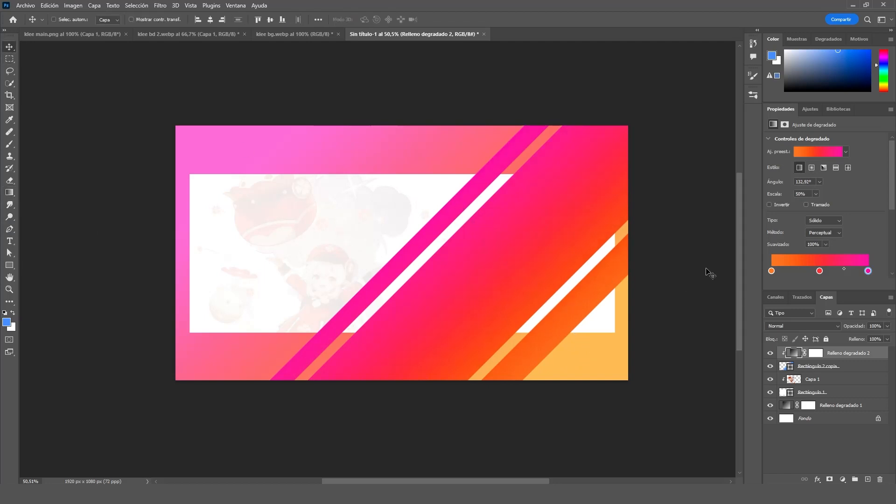
Convert the gradient fill and the merged diagonal shapes into one smart object and clip it to the white panel.
{"action": "left_click", "coordinate": [859, 368], "text": "shift"}
{"action": "right_click", "coordinate": [856, 366]}
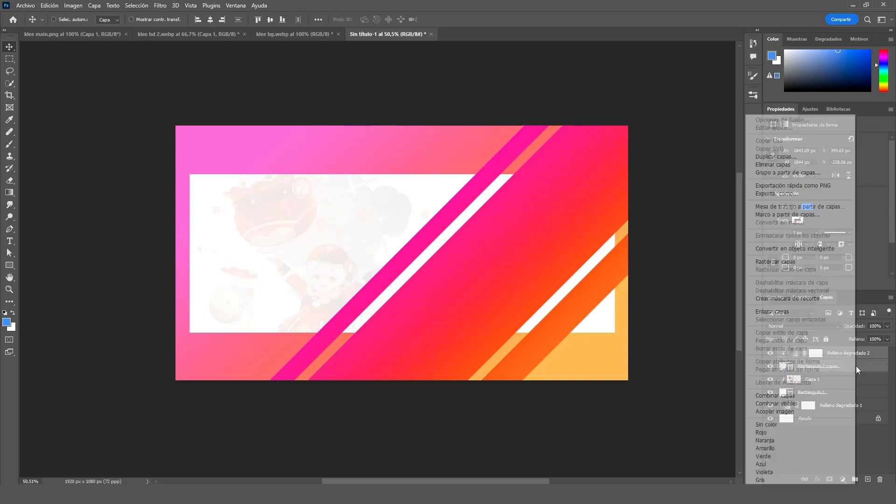
{"action": "left_click", "coordinate": [778, 250]}
{"action": "left_click_drag", "start_coordinate": [810, 360], "coordinate": [812, 356]}
{"action": "left_click", "coordinate": [812, 358], "text": "alt"}
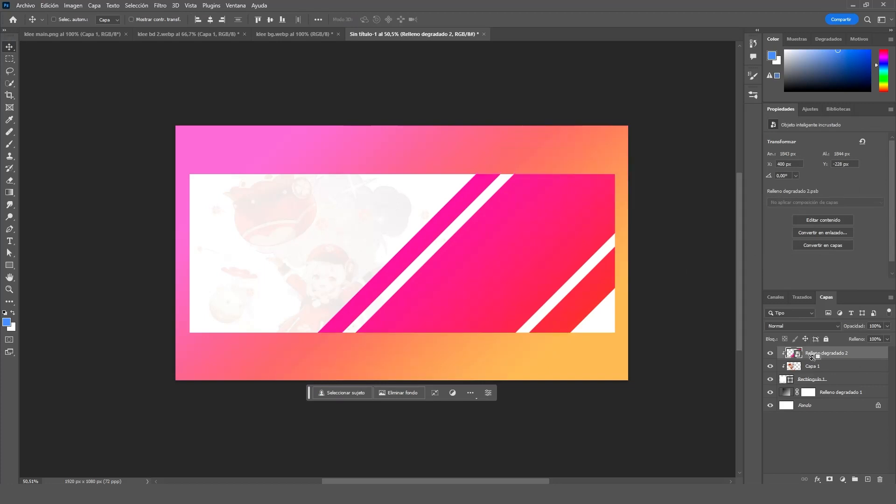
Open the stripes smart object's contents, assigning the Adobe RGB (1998) working space, and bring in the artwork from klee bg.webp.
{"action": "double_click", "coordinate": [794, 355]}
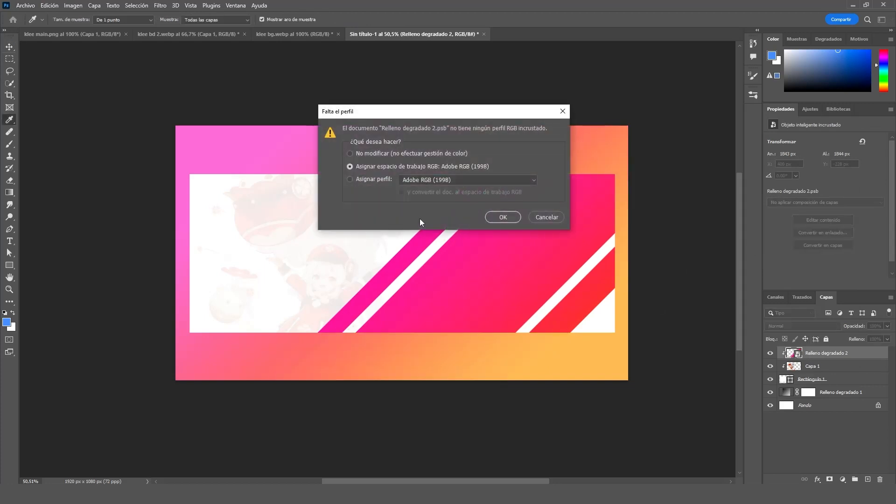
{"action": "left_click", "coordinate": [502, 217]}
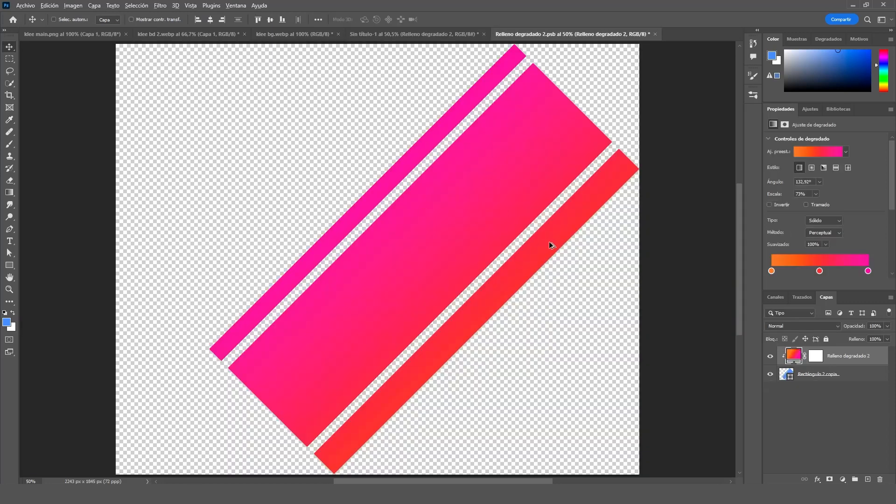
{"action": "scroll", "coordinate": [550, 245], "scroll_direction": "down", "scroll_amount": 2}
{"action": "left_click", "coordinate": [189, 34]}
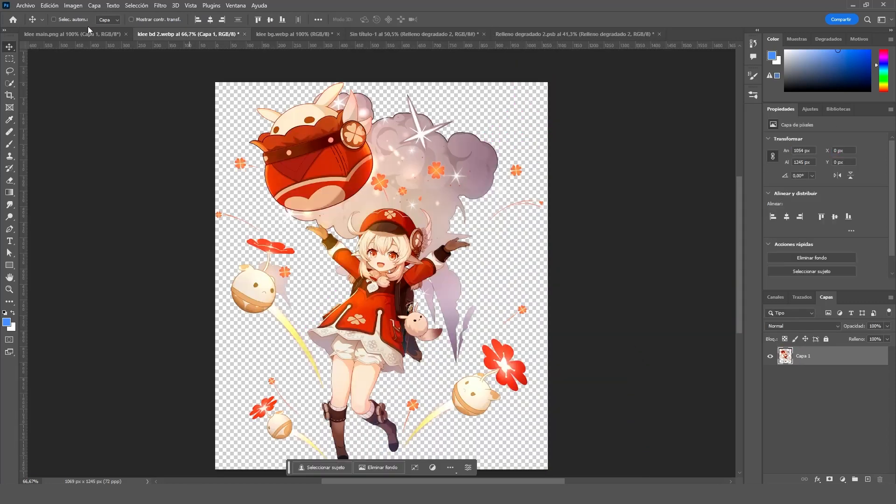
{"action": "left_click", "coordinate": [276, 35]}
{"action": "left_click_drag", "start_coordinate": [344, 283], "coordinate": [456, 246]}
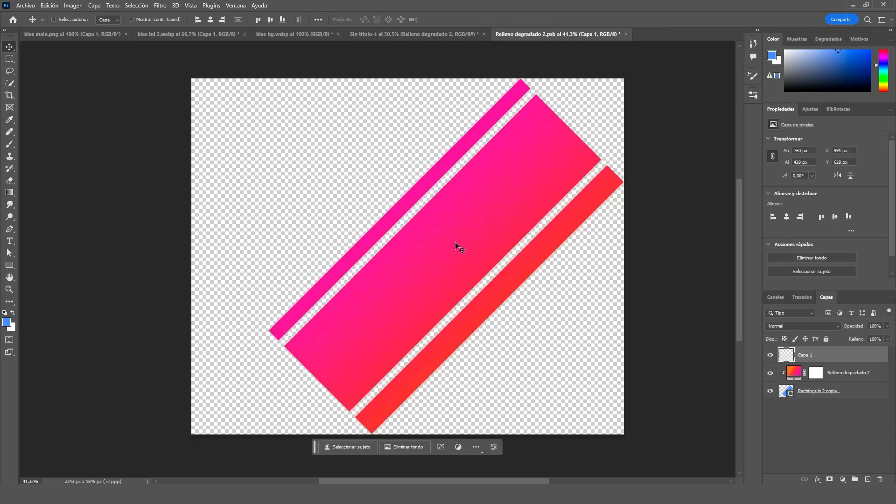
Enlarge the imported artwork to about 2025 × 1140 px and position it over the diagonal stripes.
{"action": "key", "text": "ctrl+t"}
{"action": "left_click_drag", "start_coordinate": [530, 281], "coordinate": [664, 311]}
{"action": "left_click_drag", "start_coordinate": [469, 258], "coordinate": [446, 272]}
{"action": "key", "text": "Return"}
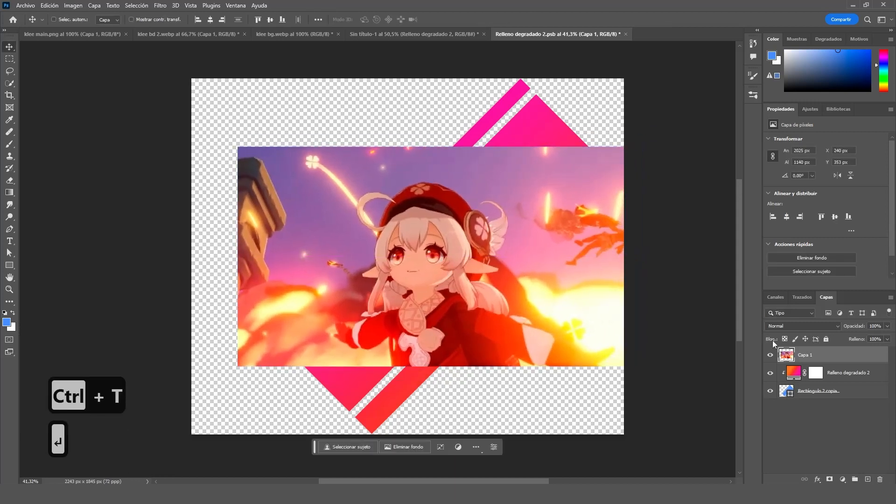
Clip the artwork to the stripes with Multiply blending at 37% opacity and save the smart object's contents.
{"action": "left_click", "coordinate": [801, 360], "text": "alt"}
{"action": "left_click", "coordinate": [813, 325]}
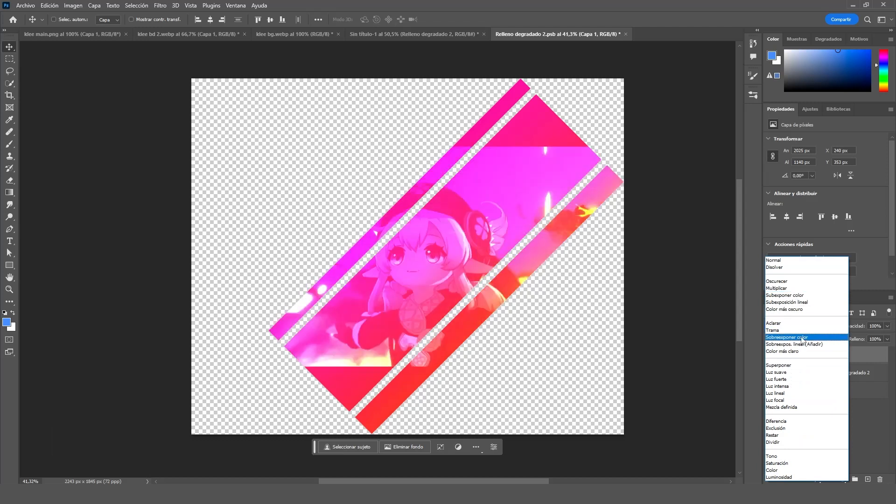
{"action": "left_click", "coordinate": [800, 289]}
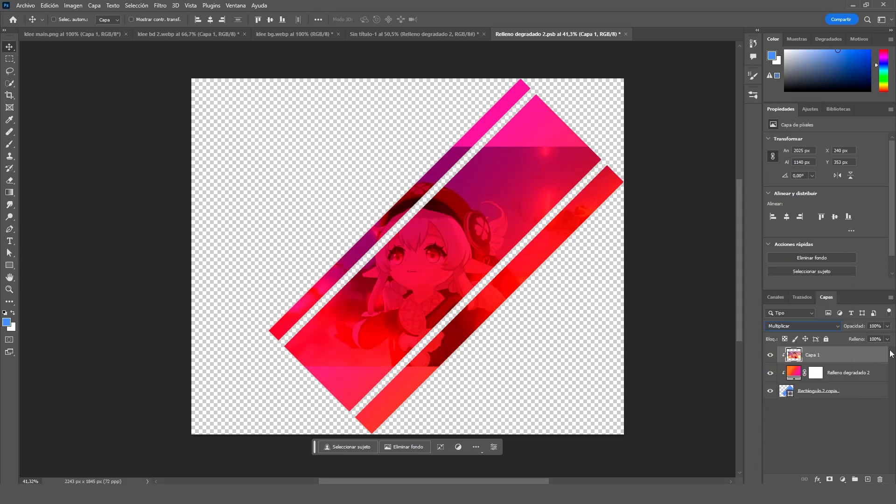
{"action": "left_click", "coordinate": [886, 328]}
{"action": "left_click_drag", "start_coordinate": [866, 338], "coordinate": [864, 338]}
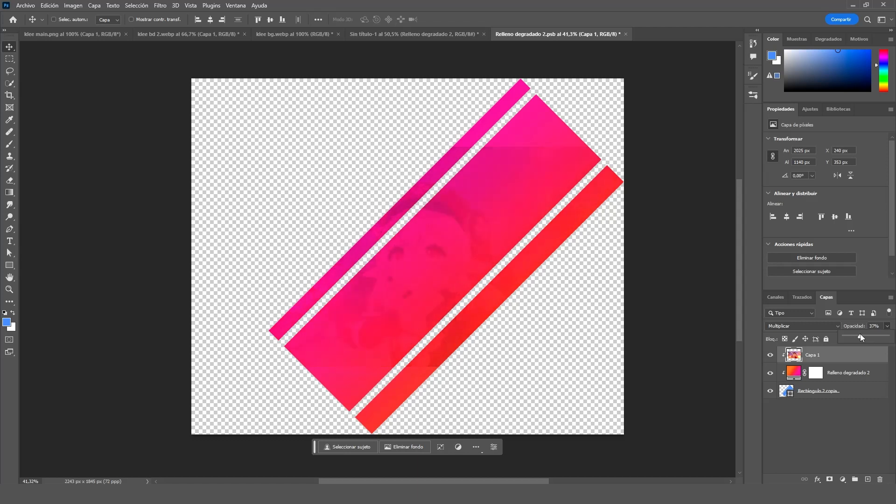
{"action": "key", "text": "ctrl+s"}
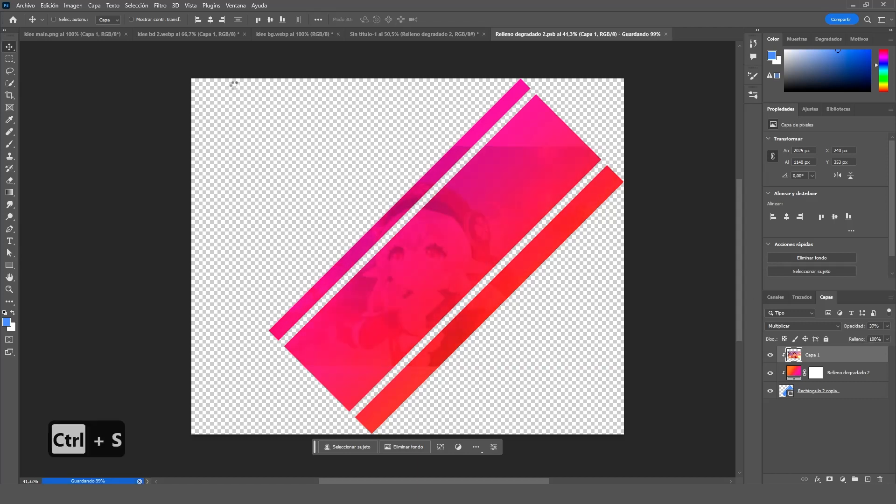
{"action": "left_click", "coordinate": [387, 34]}
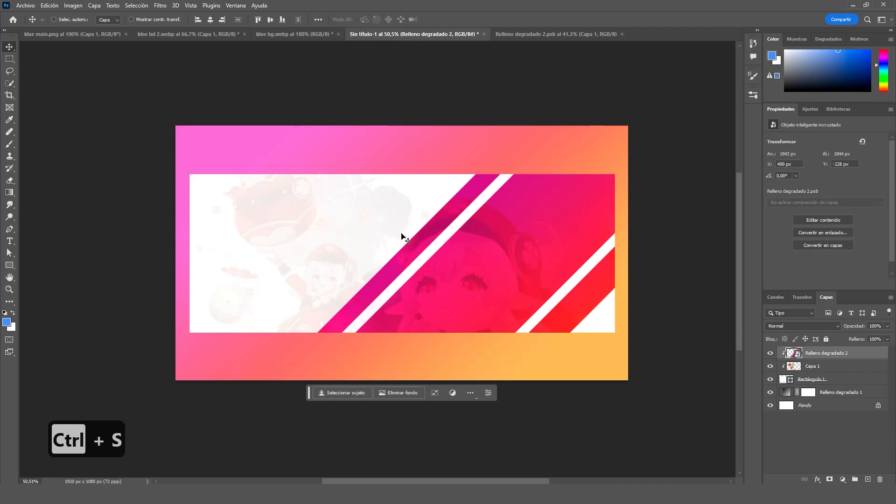
Scale the artwork inside the smart object to about 87%, recentre the face on the wide stripe, and save the change to the banner.
{"action": "left_click", "coordinate": [540, 33]}
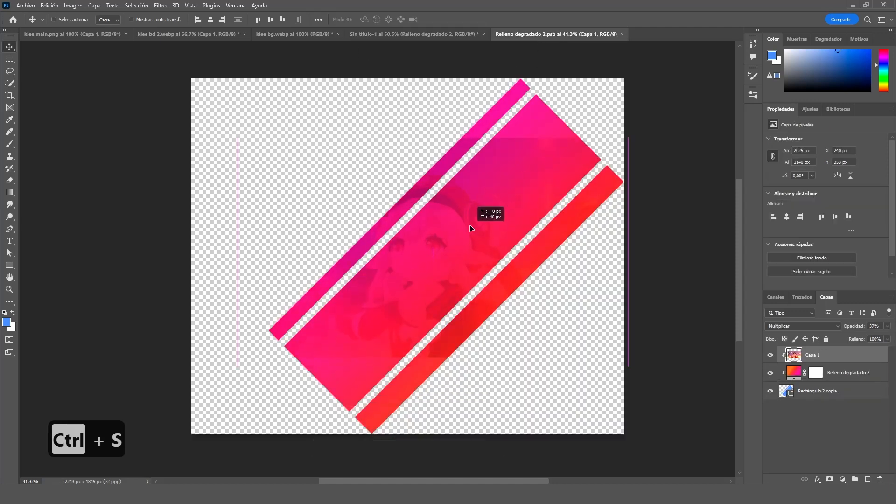
{"action": "left_click_drag", "start_coordinate": [470, 225], "coordinate": [471, 218]}
{"action": "key", "text": "ctrl+t"}
{"action": "left_click_drag", "start_coordinate": [628, 346], "coordinate": [602, 331]}
{"action": "left_click_drag", "start_coordinate": [421, 271], "coordinate": [452, 270]}
{"action": "key", "text": "Return"}
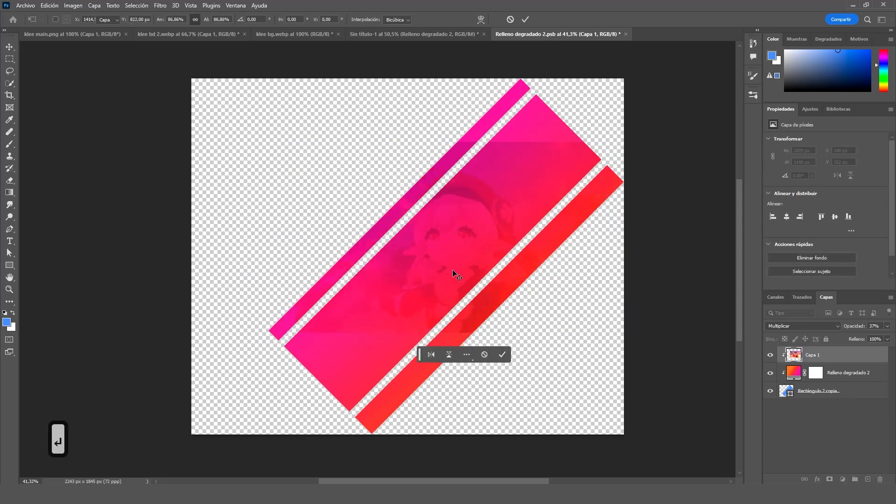
{"action": "key", "text": "ctrl+s"}
{"action": "left_click", "coordinate": [413, 34]}
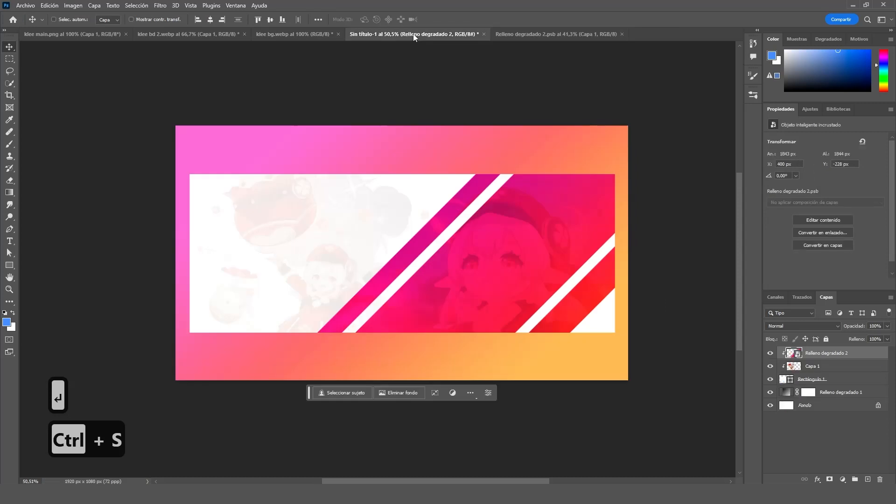
Move the artwork slightly up within the stripes, save the smart object's contents and close them.
{"action": "left_click", "coordinate": [570, 36]}
{"action": "left_click_drag", "start_coordinate": [535, 285], "coordinate": [497, 280]}
{"action": "key", "text": "ctrl+s"}
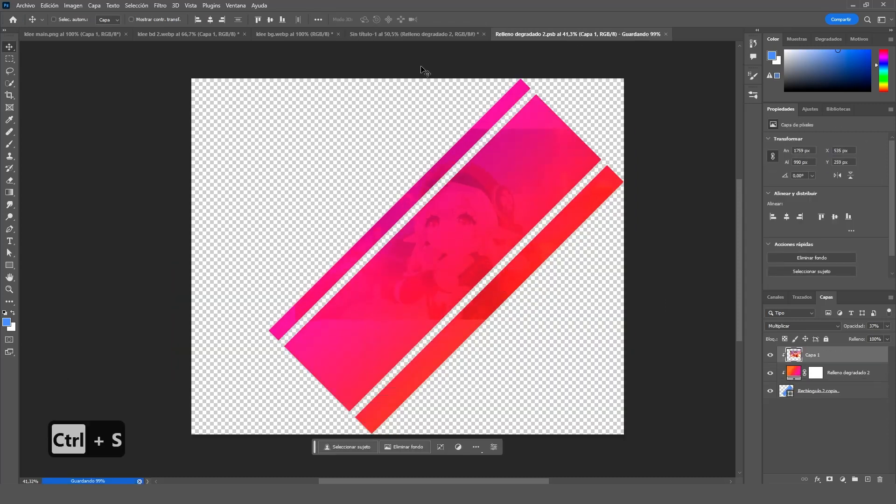
{"action": "left_click", "coordinate": [407, 34]}
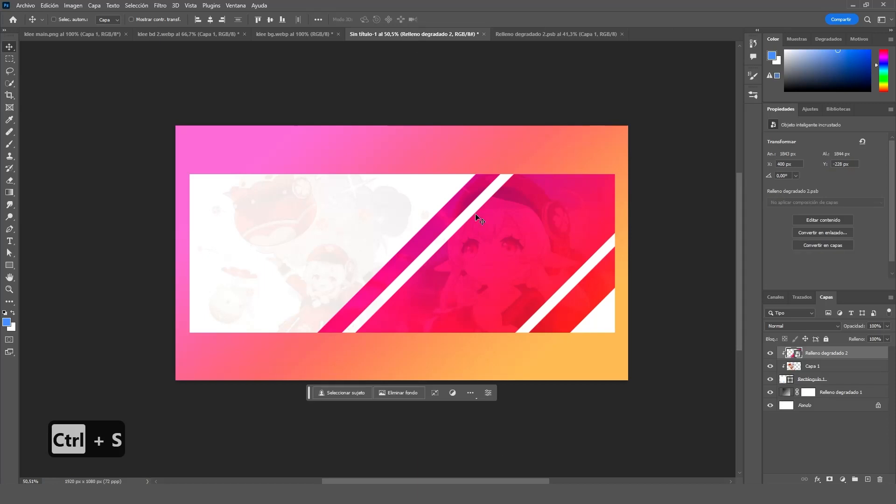
{"action": "left_click", "coordinate": [622, 34]}
{"action": "scroll", "coordinate": [175, 313], "scroll_direction": "up", "scroll_amount": 1}
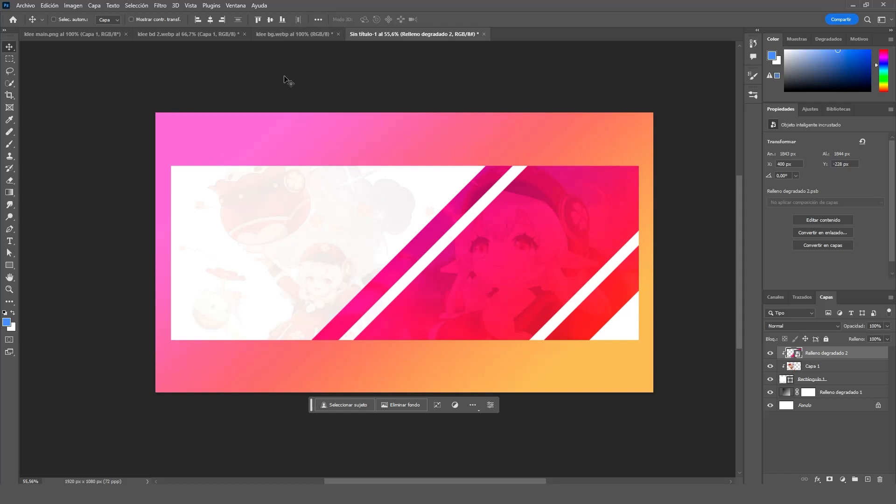
Add the text KLEE in capitals above the white panel, using the Anton Regular font.
{"action": "key", "text": "t"}
{"action": "left_click", "coordinate": [318, 144]}
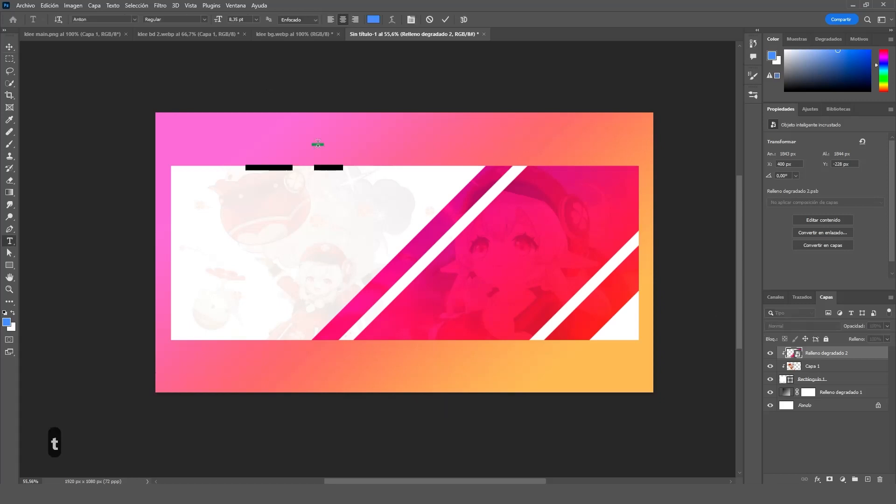
{"action": "key", "text": "Caps_Lock"}
{"action": "type", "text": "KLE"}
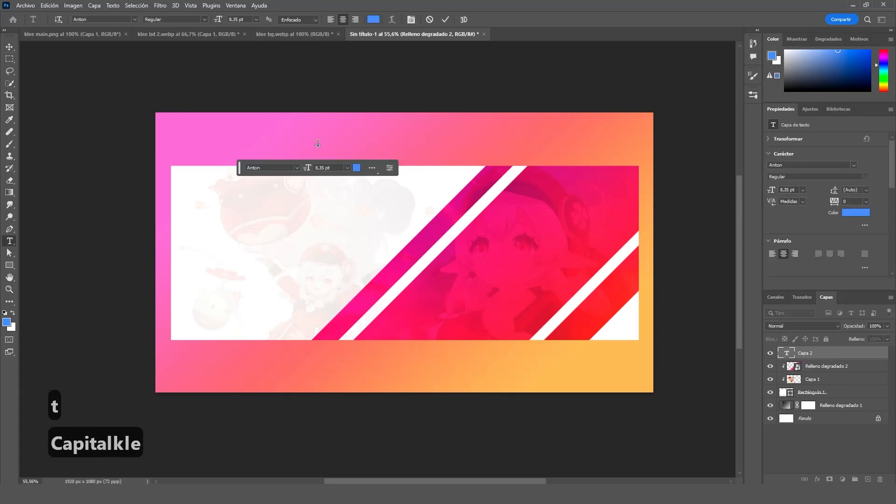
{"action": "type", "text": "E"}
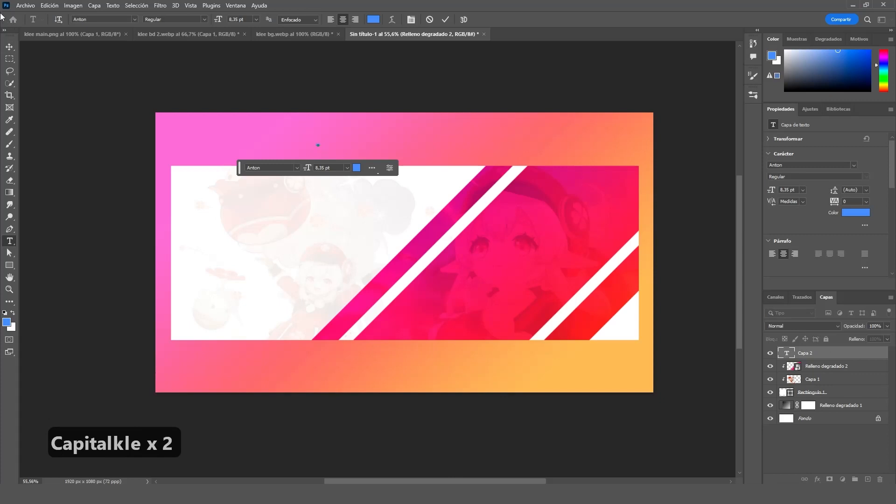
{"action": "left_click", "coordinate": [10, 47]}
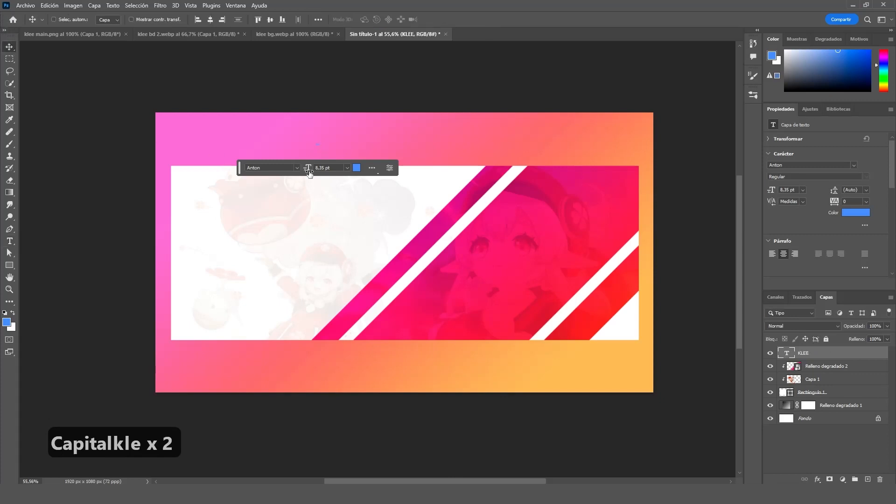
Enlarge the KLEE text to about 590 pt and set its layer fill to 0%.
{"action": "key", "text": "ctrl+t"}
{"action": "left_click_drag", "start_coordinate": [319, 146], "coordinate": [666, 211]}
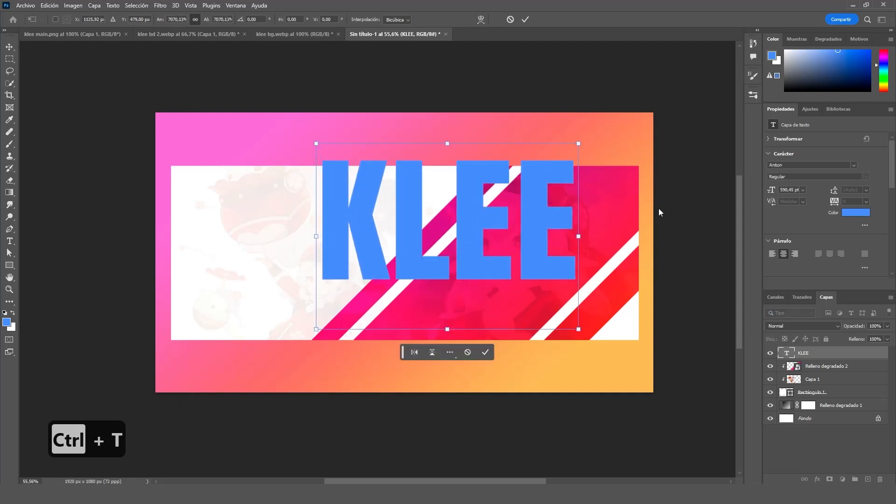
{"action": "key", "text": "Return"}
{"action": "left_click", "coordinate": [856, 214]}
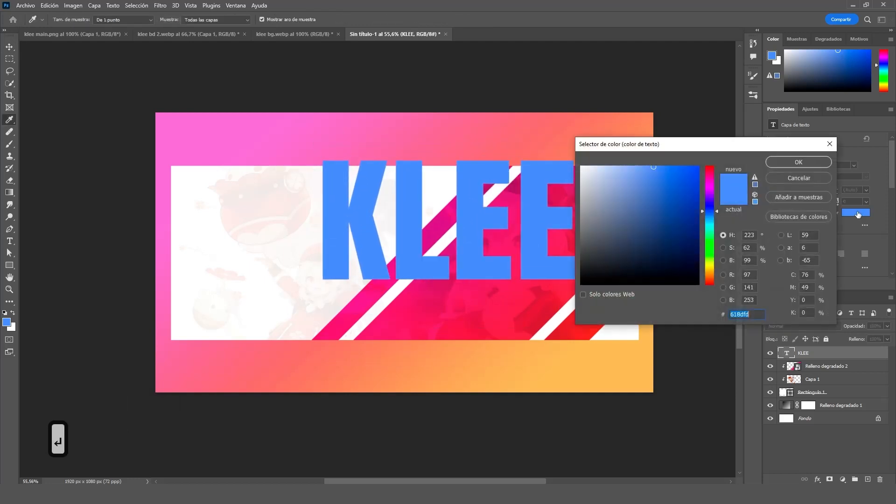
{"action": "left_click", "coordinate": [807, 177]}
{"action": "left_click", "coordinate": [886, 339]}
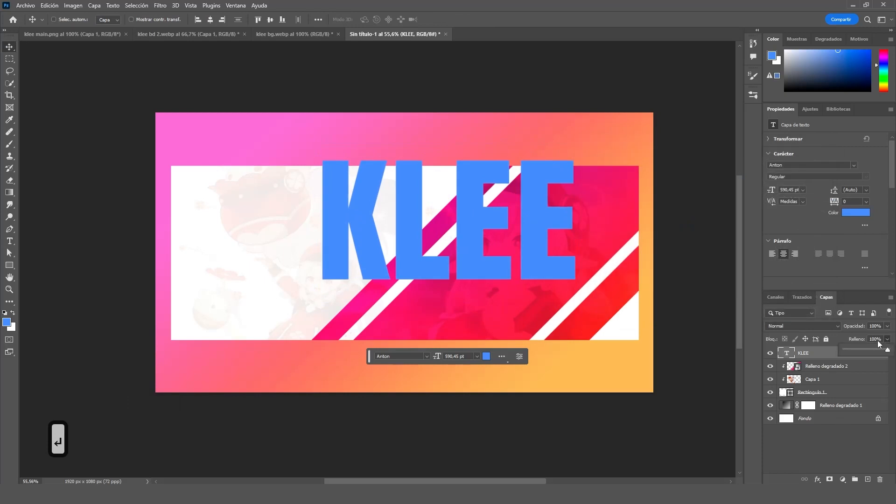
{"action": "left_click", "coordinate": [857, 353]}
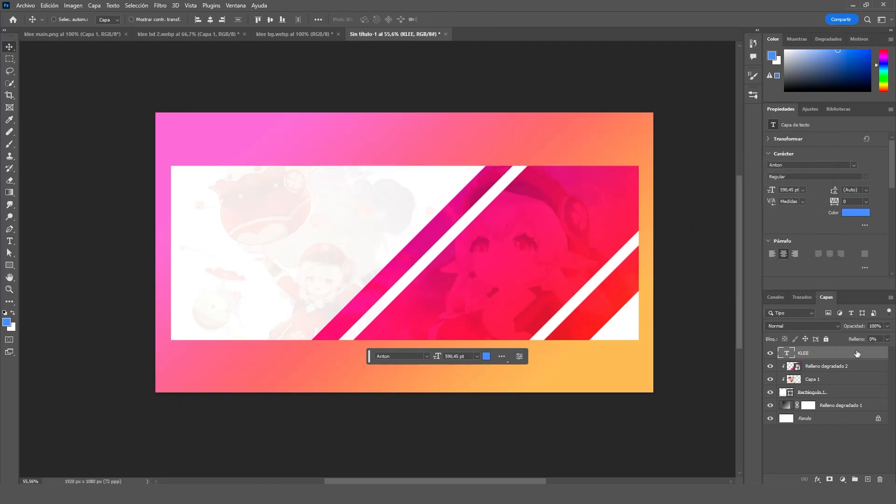
Add a 3 px exterior stroke in white #ffffff to the KLEE text layer.
{"action": "double_click", "coordinate": [858, 353]}
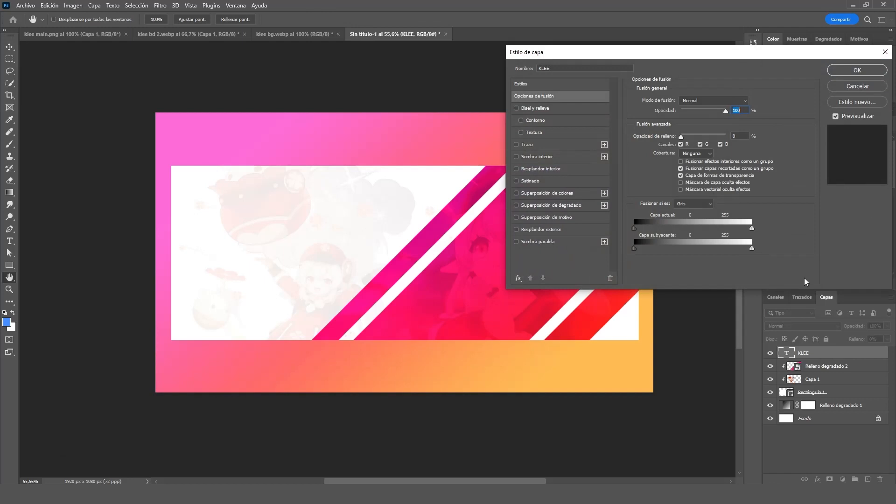
{"action": "left_click", "coordinate": [545, 145]}
{"action": "left_click", "coordinate": [654, 167]}
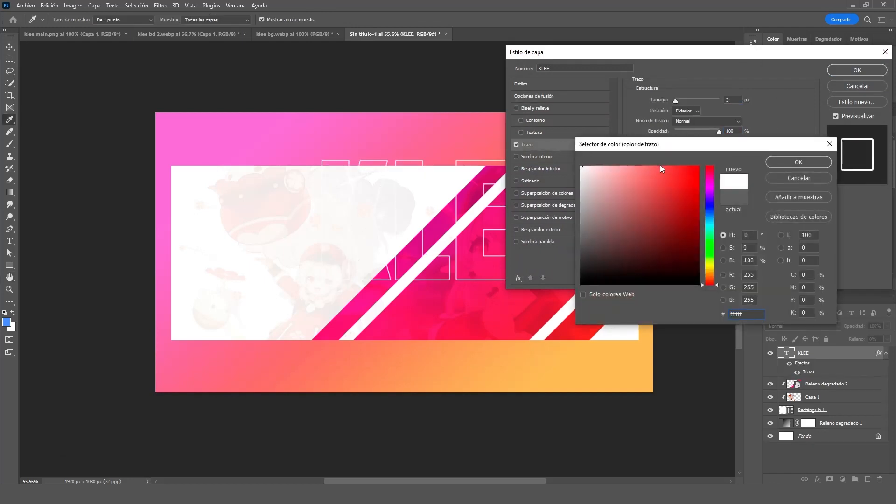
{"action": "left_click", "coordinate": [798, 162]}
{"action": "left_click", "coordinate": [858, 70]}
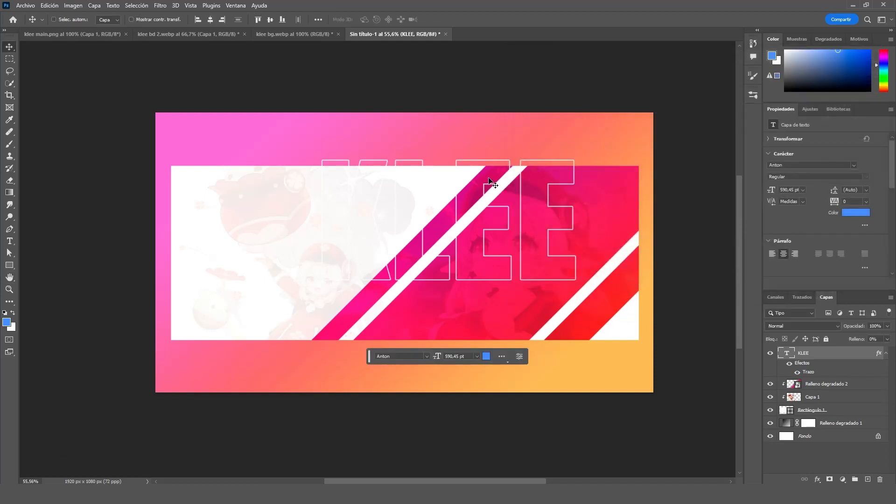
Scale the outlined KLEE text to about 432 pt at the banner's upper right and duplicate it directly below.
{"action": "left_click_drag", "start_coordinate": [483, 210], "coordinate": [519, 179]}
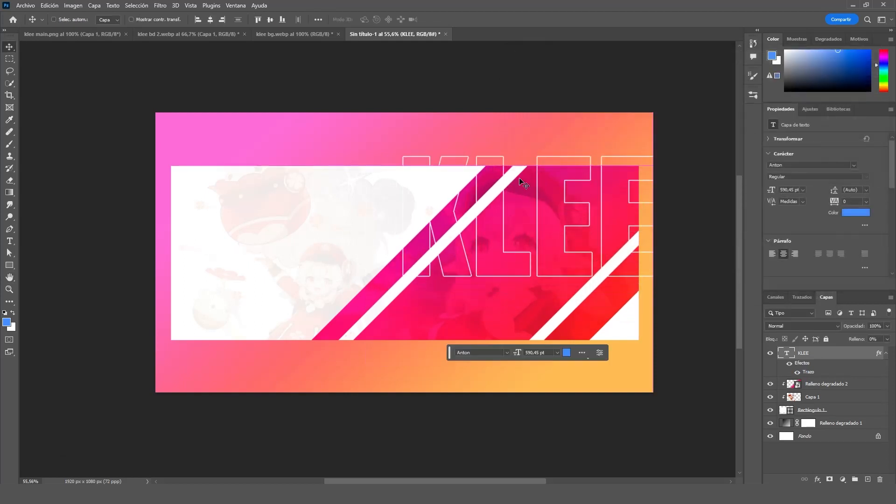
{"action": "key", "text": "ctrl+t"}
{"action": "left_click_drag", "start_coordinate": [656, 138], "coordinate": [623, 121]}
{"action": "left_click_drag", "start_coordinate": [397, 323], "coordinate": [490, 259]}
{"action": "key", "text": "Return"}
{"action": "left_click_drag", "start_coordinate": [504, 225], "coordinate": [514, 327]}
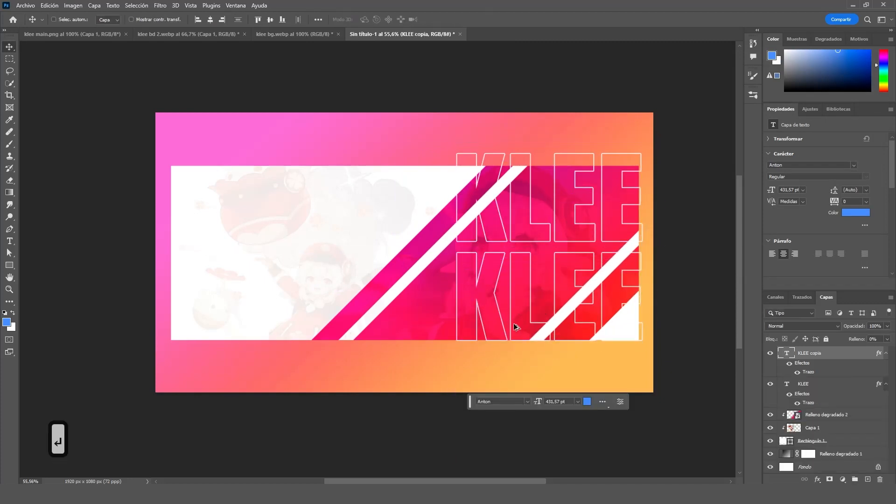
Align both outlined KLEE texts over the white panel's right end and convert them together into a smart object.
{"action": "left_click", "coordinate": [819, 387], "text": "shift"}
{"action": "left_click_drag", "start_coordinate": [535, 275], "coordinate": [534, 287]}
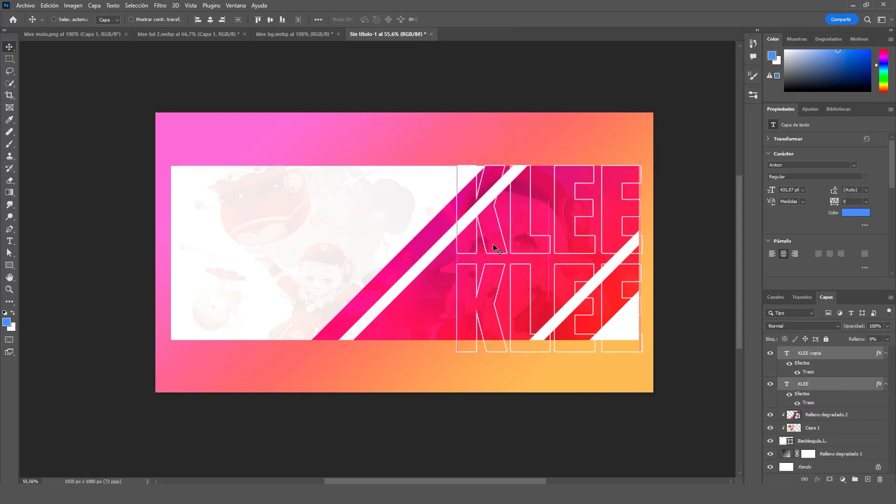
{"action": "left_click_drag", "start_coordinate": [466, 257], "coordinate": [499, 233]}
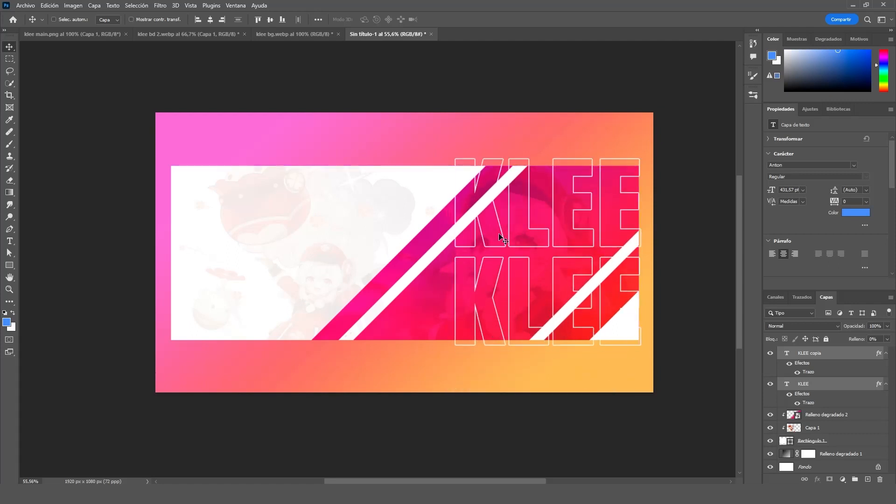
{"action": "right_click", "coordinate": [813, 355]}
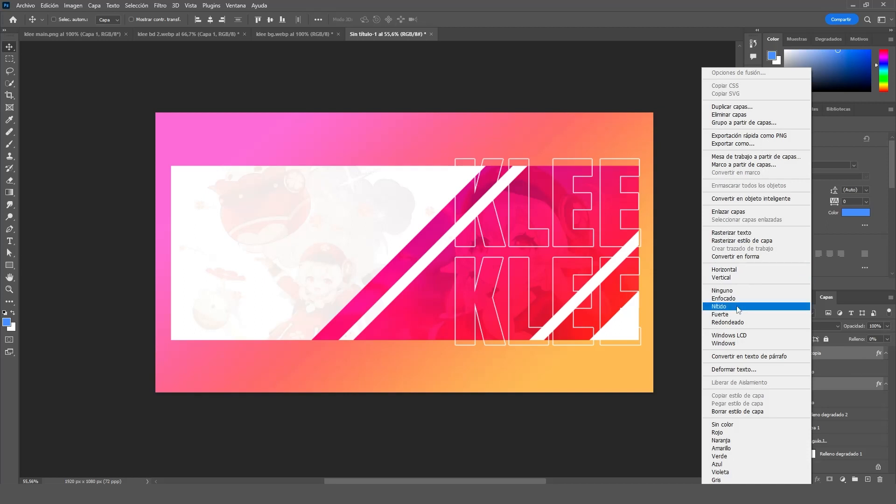
{"action": "left_click", "coordinate": [752, 200]}
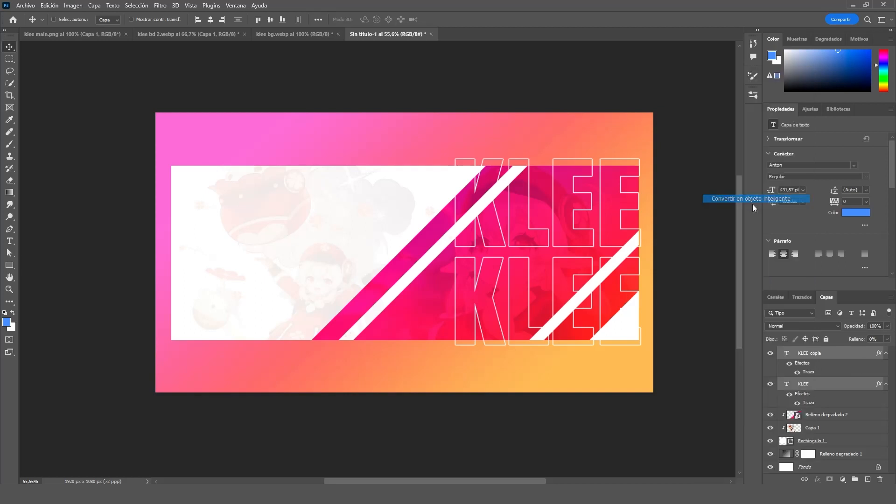
Clip the smart object with the two outlined KLEE texts to the white panel.
{"action": "left_click", "coordinate": [802, 356], "text": "alt"}
{"action": "scroll", "coordinate": [467, 302], "scroll_direction": "down", "scroll_amount": 1}
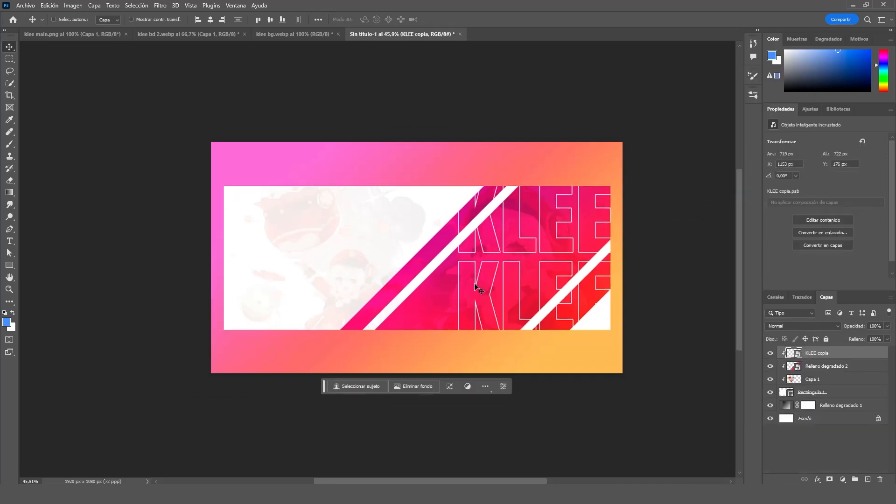
{"action": "scroll", "coordinate": [254, 266], "scroll_direction": "up", "scroll_amount": 1}
{"action": "scroll", "coordinate": [233, 282], "scroll_direction": "down", "scroll_amount": 1}
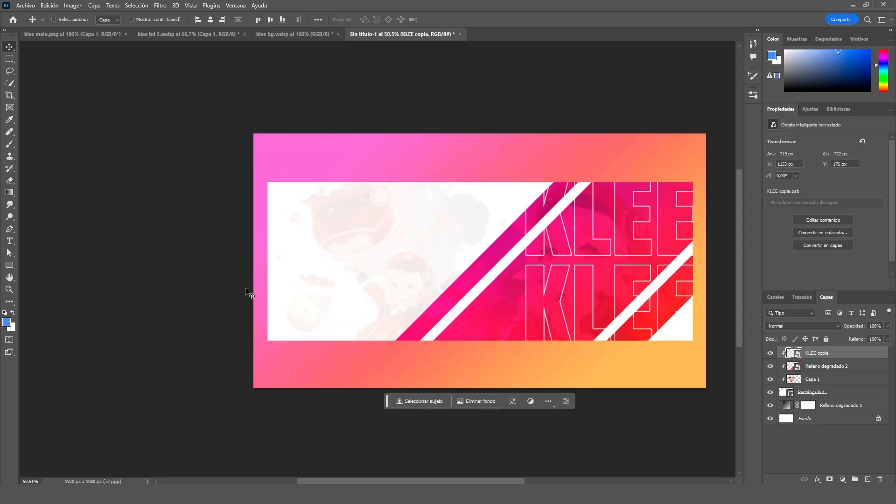
{"action": "left_click_drag", "start_coordinate": [532, 276], "coordinate": [516, 276]}
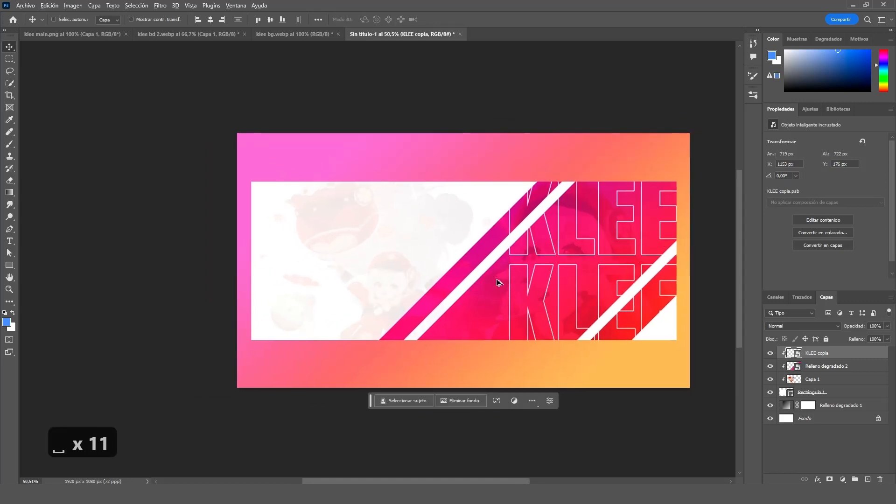
Add a BANNER text layer in Anton over the white panel.
{"action": "key", "text": "t"}
{"action": "left_click", "coordinate": [396, 227]}
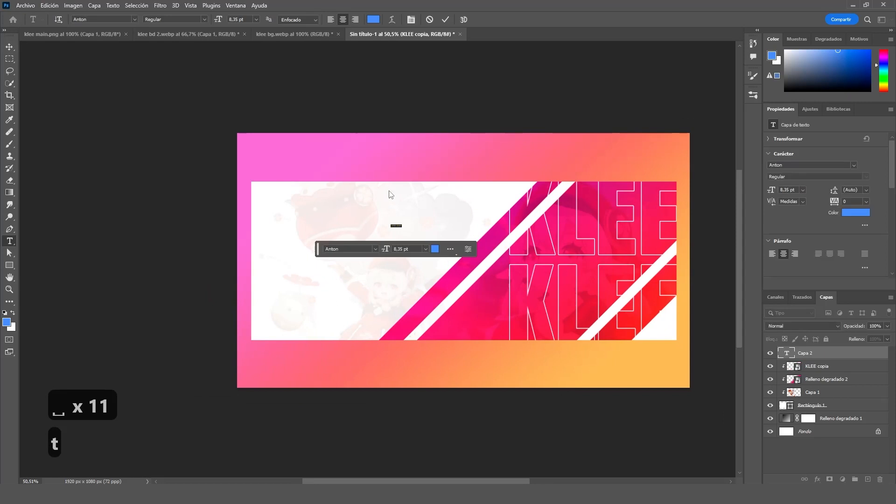
{"action": "key", "text": "Caps_Lock"}
{"action": "key", "text": "Caps_Lock"}
{"action": "type", "text": "bannER"}
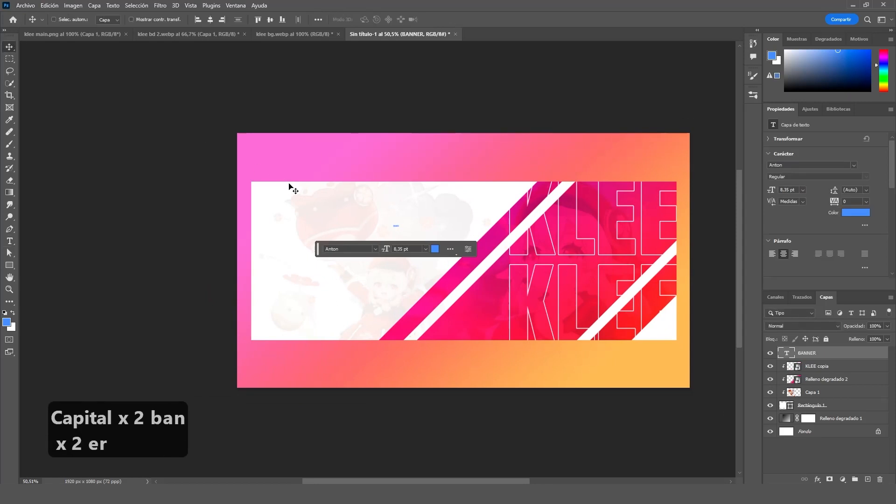
Enlarge the BANNER text to about 363 pt and place it across the upper part of the white panel.
{"action": "key", "text": "ctrl+t"}
{"action": "left_click_drag", "start_coordinate": [400, 229], "coordinate": [638, 328]}
{"action": "left_click_drag", "start_coordinate": [399, 234], "coordinate": [321, 217]}
{"action": "key", "text": "Return"}
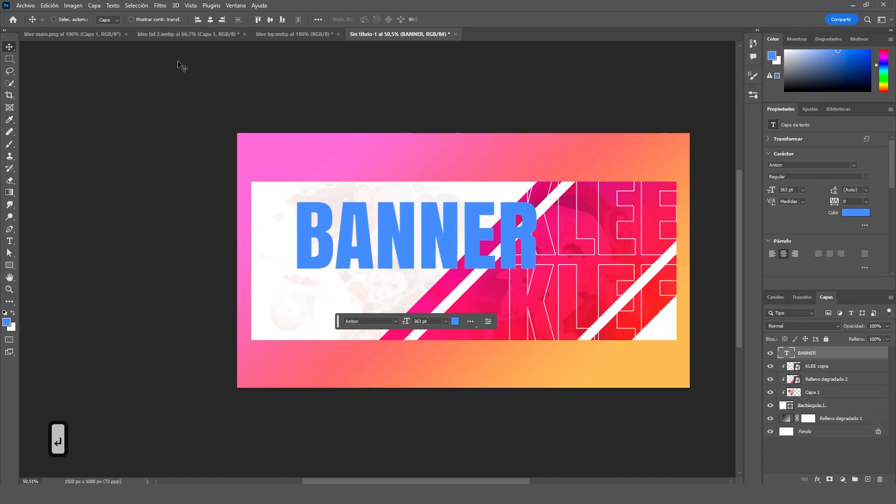
Change the BANNER text's font to Poppins with the Bold style.
{"action": "left_click", "coordinate": [396, 321]}
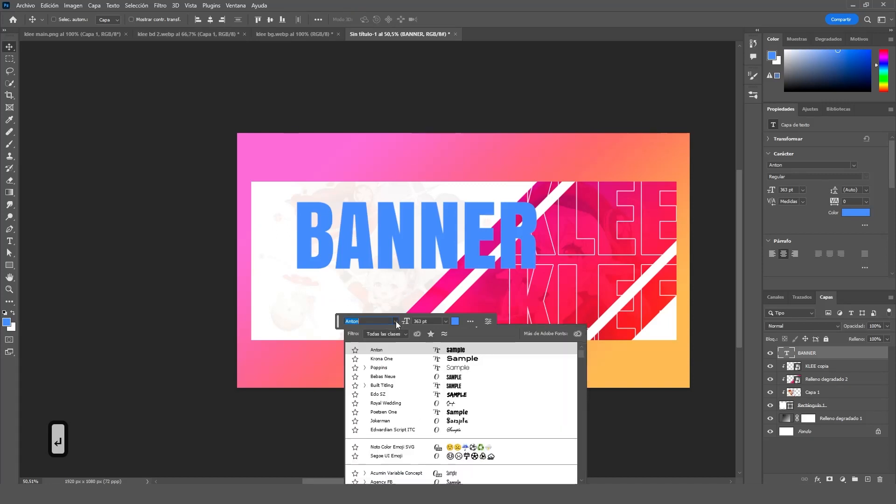
{"action": "left_click", "coordinate": [387, 367]}
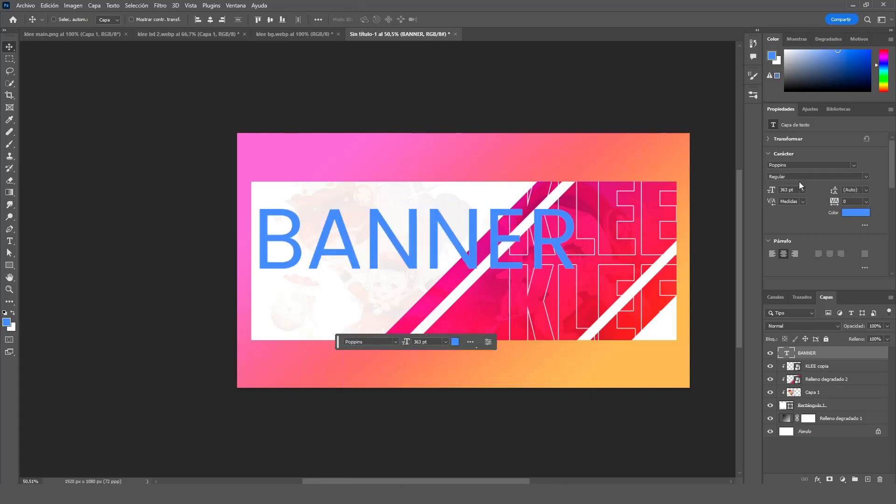
{"action": "left_click", "coordinate": [865, 180]}
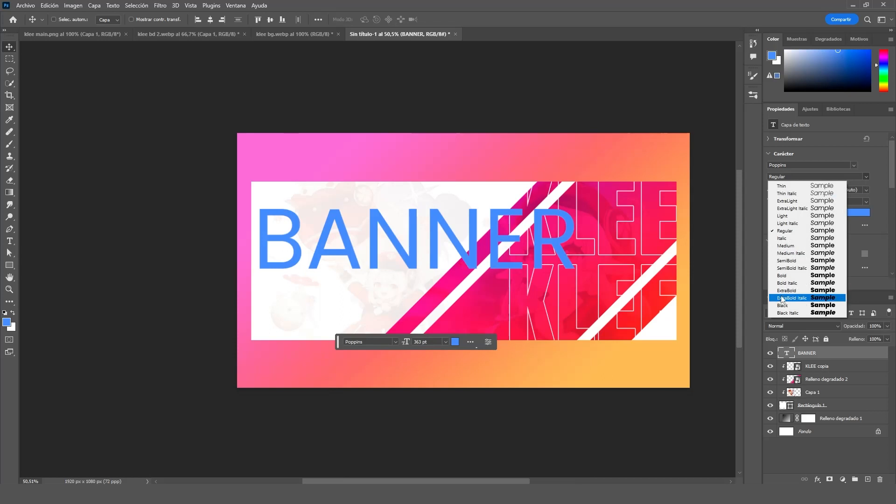
{"action": "left_click", "coordinate": [783, 275]}
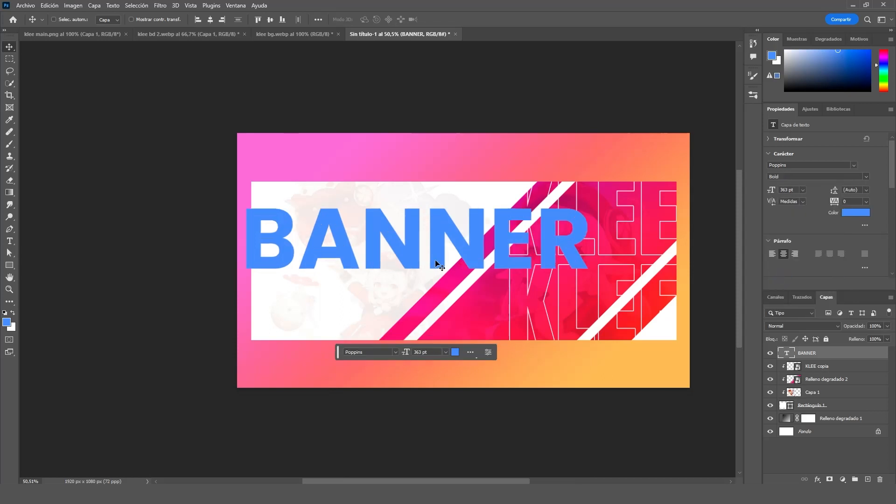
Rotate the BANNER text to -45°, scale it to about 230 pt and place it parallel along the diagonal stripe's left edge.
{"action": "key", "text": "ctrl+t"}
{"action": "left_click_drag", "start_coordinate": [235, 195], "coordinate": [308, 336]}
{"action": "left_click_drag", "start_coordinate": [337, 424], "coordinate": [359, 367]}
{"action": "mouse_move", "coordinate": [371, 309]}
{"action": "left_mouse_down"}
{"action": "mouse_move", "coordinate": [401, 303]}
{"action": "mouse_move", "coordinate": [383, 304]}
{"action": "left_mouse_up"}
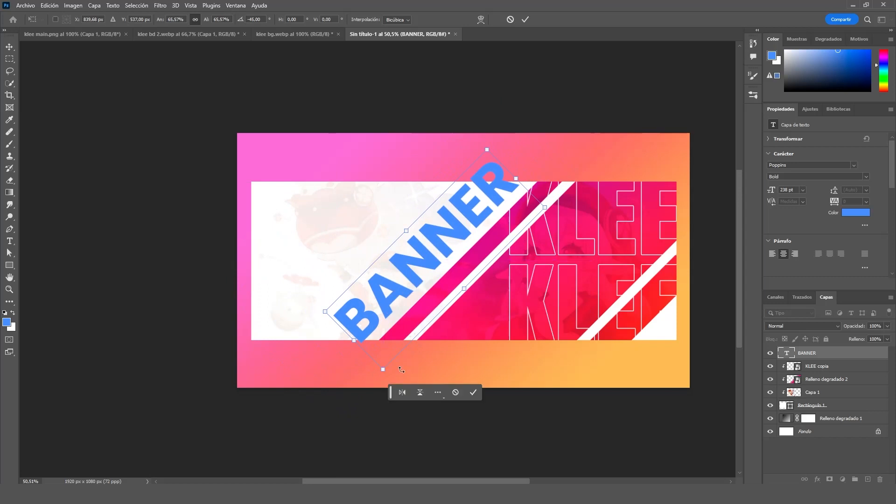
{"action": "mouse_move", "coordinate": [383, 370]}
{"action": "left_mouse_down"}
{"action": "mouse_move", "coordinate": [386, 361]}
{"action": "mouse_move", "coordinate": [389, 370]}
{"action": "left_mouse_up"}
{"action": "left_click_drag", "start_coordinate": [375, 309], "coordinate": [369, 310]}
{"action": "key", "text": "Return"}
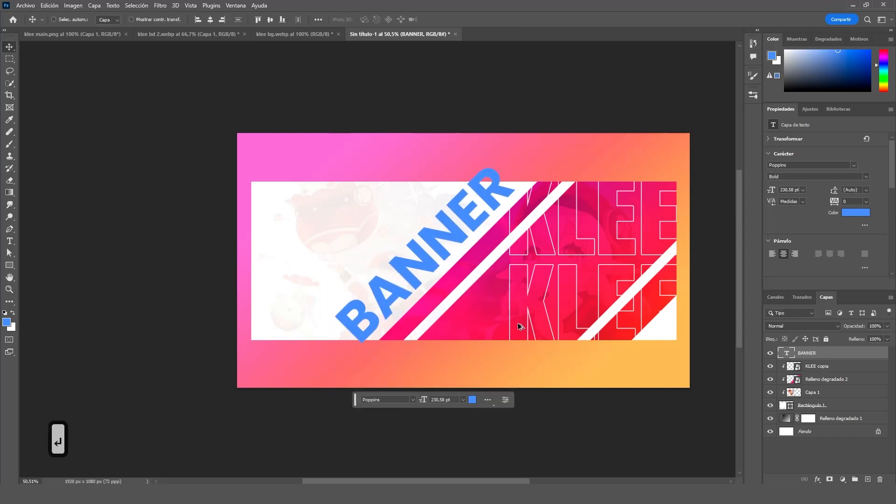
Set the BANNER text layer's fill to 0%.
{"action": "scroll", "coordinate": [572, 223], "scroll_direction": "up", "scroll_amount": 2}
{"action": "left_click", "coordinate": [887, 326]}
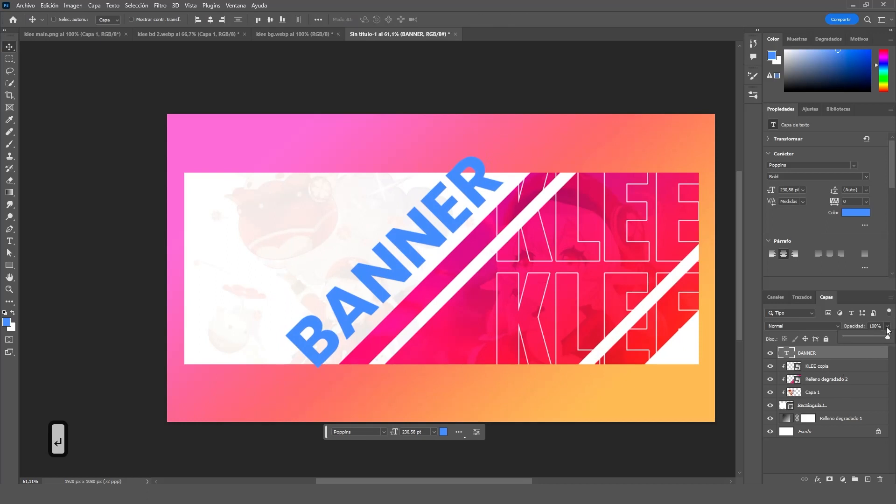
{"action": "left_click", "coordinate": [887, 339]}
{"action": "left_click", "coordinate": [887, 340]}
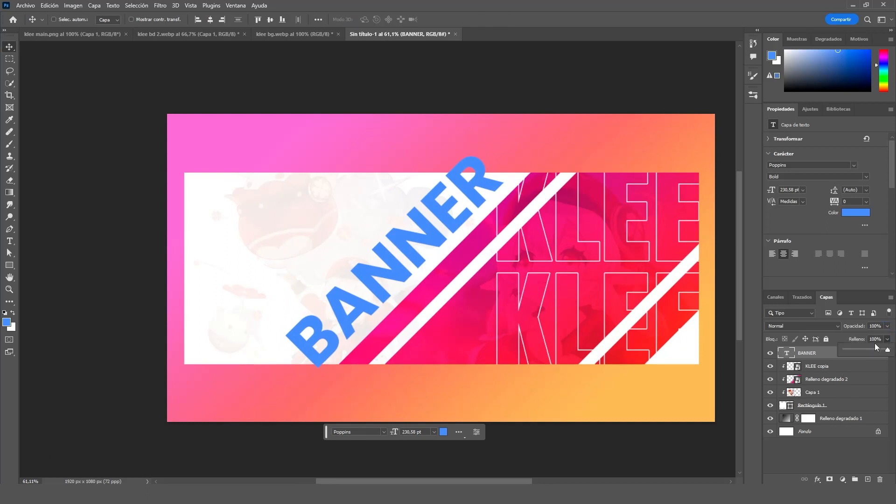
{"action": "left_click_drag", "start_coordinate": [850, 351], "coordinate": [823, 351]}
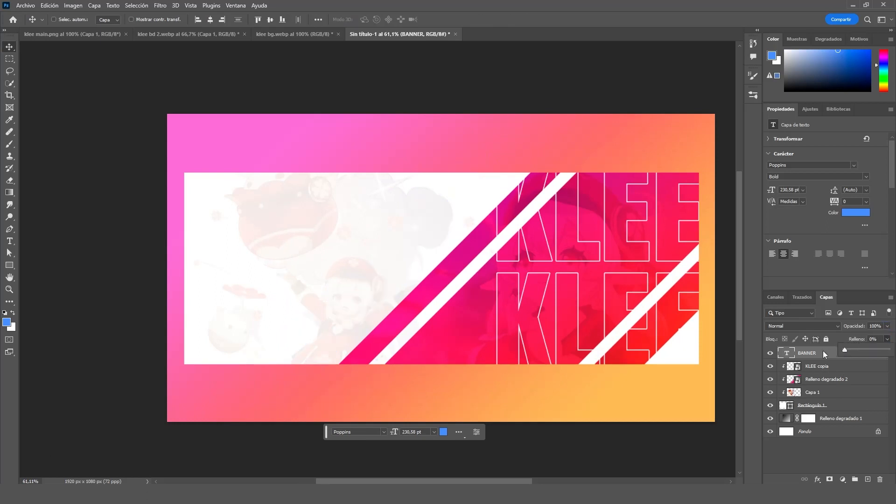
Add a 3 px exterior stroke to the BANNER text in magenta sampled from the diagonal stripe.
{"action": "double_click", "coordinate": [841, 357]}
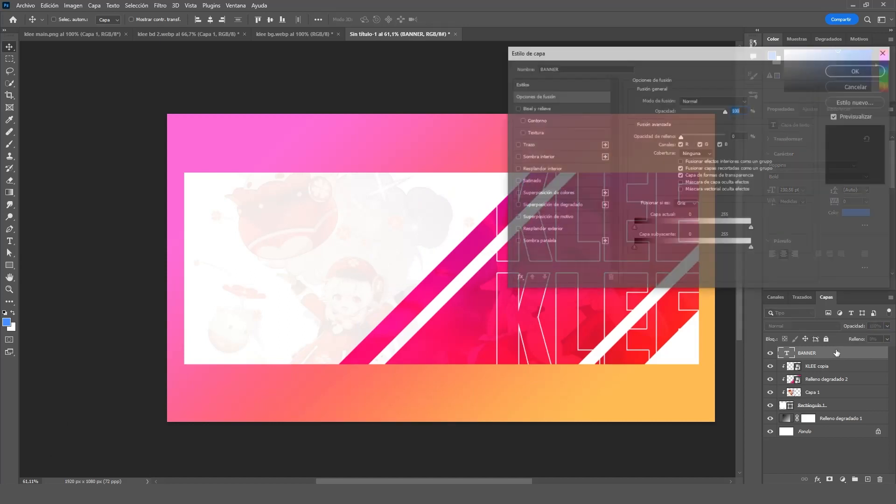
{"action": "left_click", "coordinate": [527, 145]}
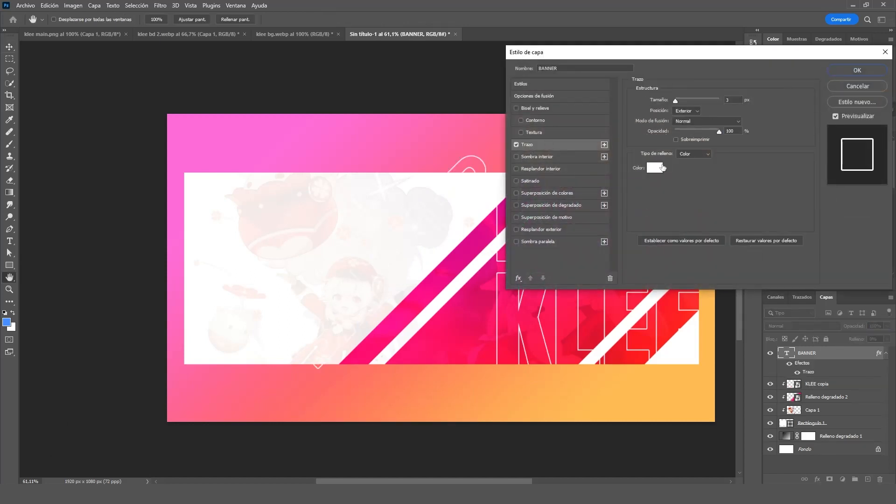
{"action": "left_click", "coordinate": [655, 167]}
{"action": "left_click_drag", "start_coordinate": [475, 304], "coordinate": [460, 266]}
{"action": "left_click", "coordinate": [797, 161]}
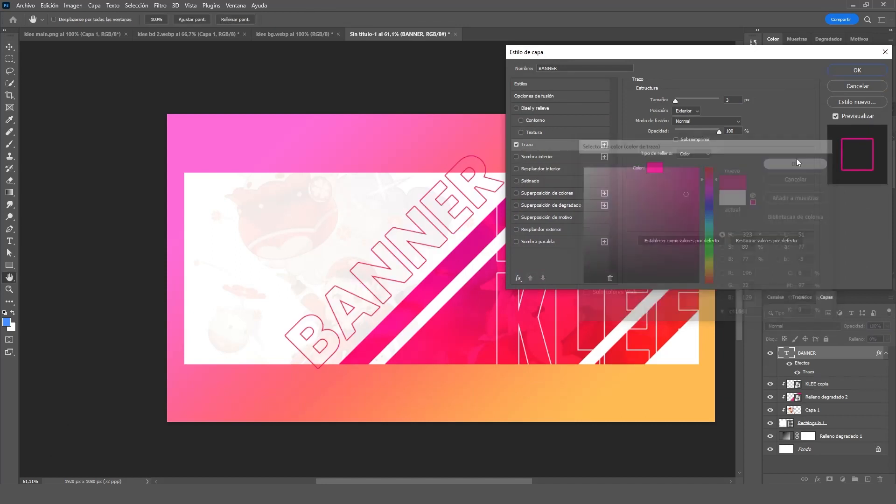
{"action": "left_click", "coordinate": [857, 70]}
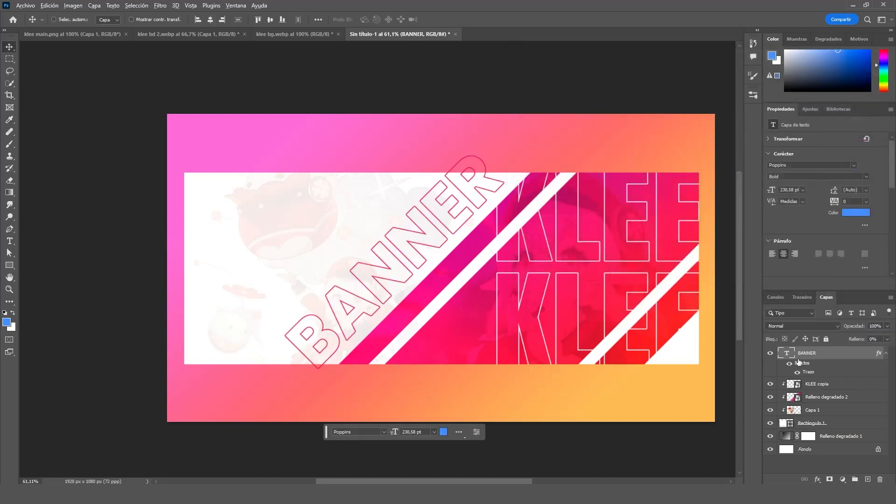
Clip the outlined BANNER text to the white panel.
{"action": "left_click", "coordinate": [824, 376], "text": "alt"}
{"action": "left_click_drag", "start_coordinate": [452, 247], "coordinate": [446, 239]}
{"action": "scroll", "coordinate": [385, 312], "scroll_direction": "down", "scroll_amount": 3}
{"action": "scroll", "coordinate": [539, 235], "scroll_direction": "up", "scroll_amount": 1}
{"action": "scroll", "coordinate": [386, 267], "scroll_direction": "up", "scroll_amount": 1}
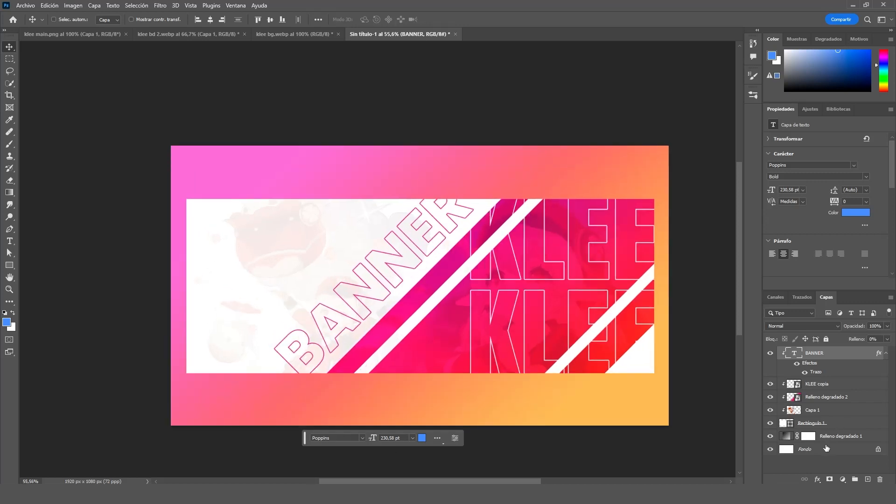
Group all layers from BANNER down to the gradient background fill and name the group BACKGROUND.
{"action": "left_click", "coordinate": [848, 436], "text": "shift"}
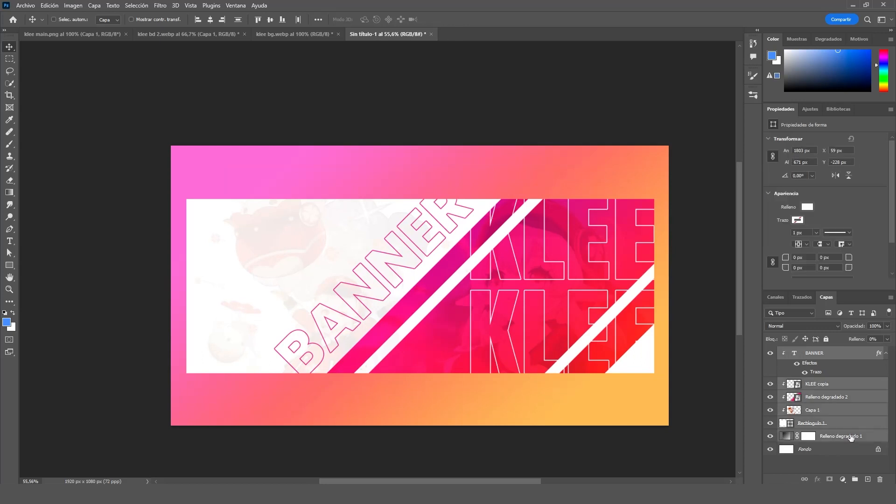
{"action": "key", "text": "ctrl+g"}
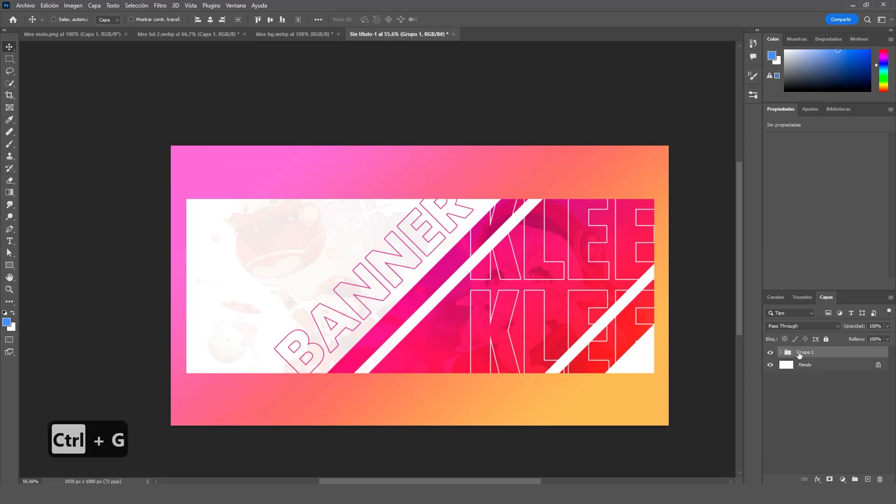
{"action": "type", "text": "B"}
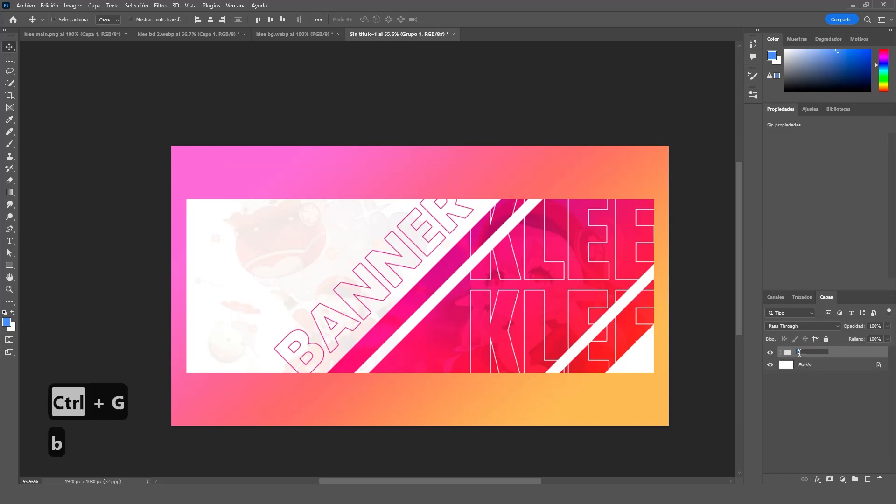
{"action": "type", "text": "ACKGR"}
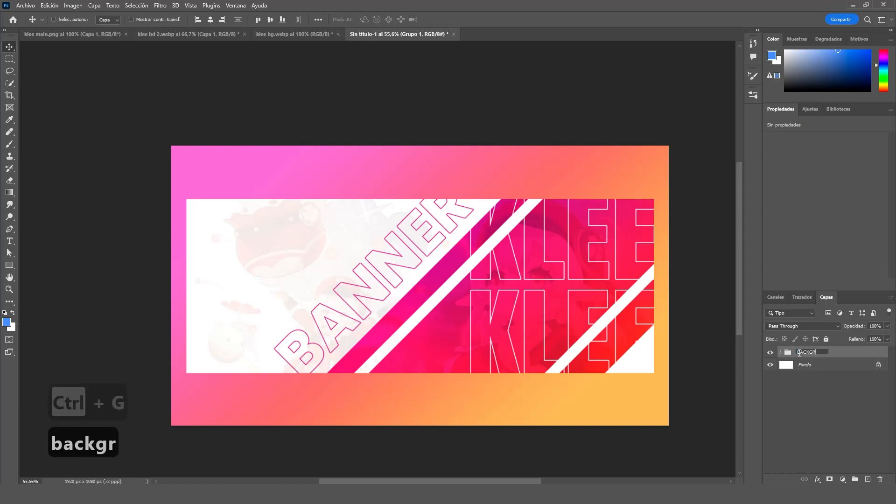
{"action": "type", "text": "OUND"}
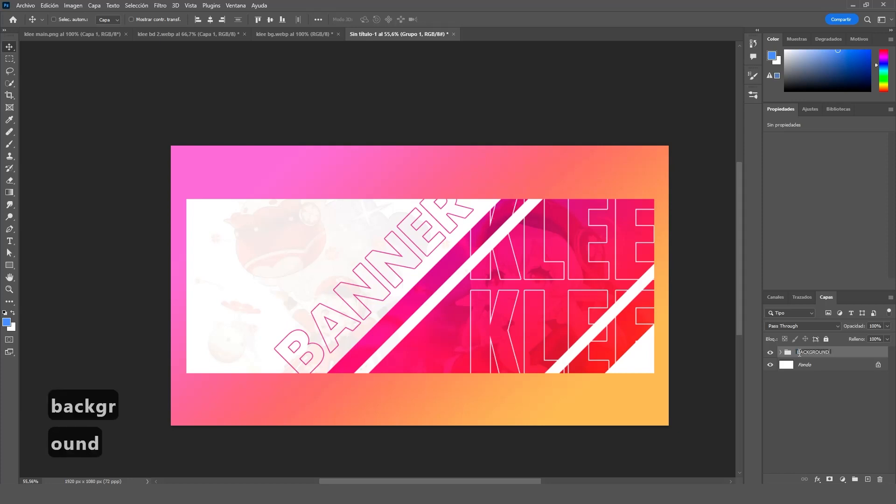
{"action": "key", "text": "Return"}
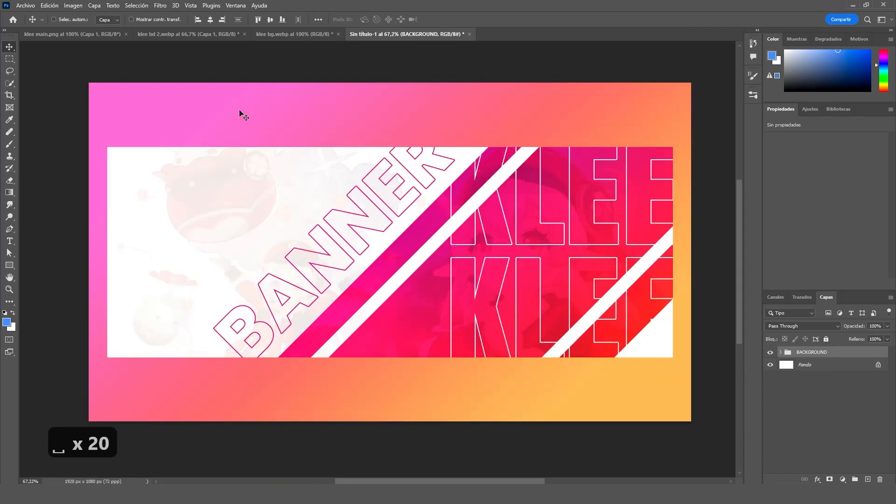
Bring the character artwork from klee main.png into the banner document and rest it on the white panel's lower edge.
{"action": "left_click", "coordinate": [166, 36]}
{"action": "left_click", "coordinate": [72, 34]}
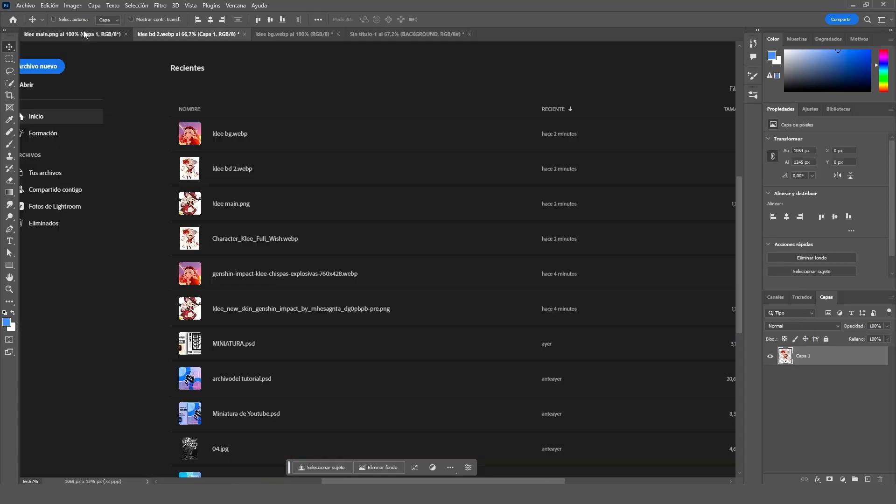
{"action": "left_click_drag", "start_coordinate": [327, 285], "coordinate": [476, 293]}
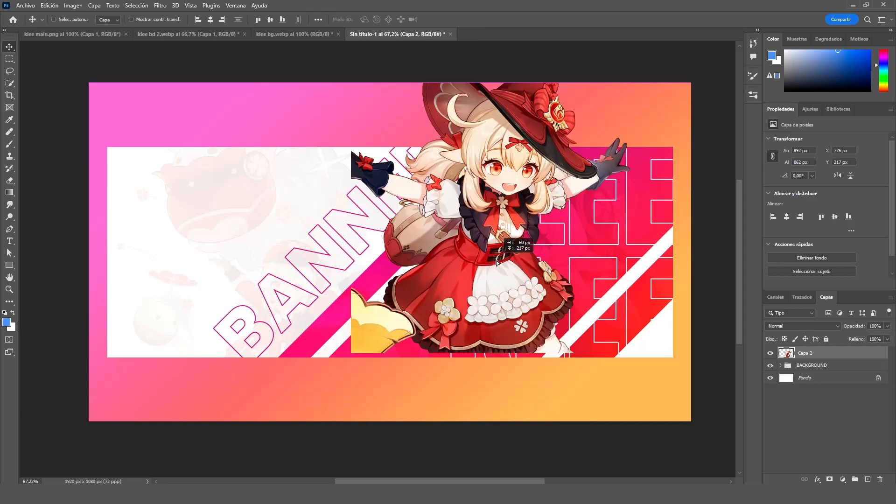
{"action": "left_click_drag", "start_coordinate": [477, 330], "coordinate": [502, 250]}
Scale the Klee character to about 78% to fit the white panel's height and add a layer mask to it.
{"action": "key", "text": "ctrl+t"}
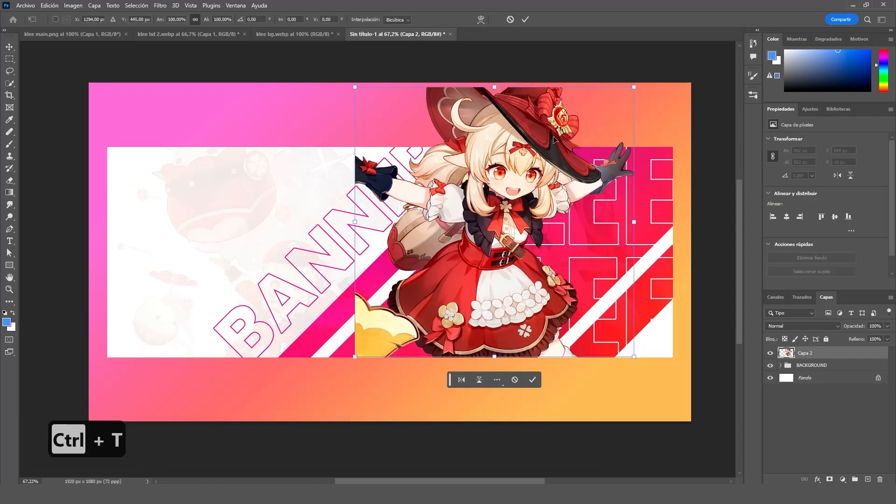
{"action": "left_click_drag", "start_coordinate": [641, 86], "coordinate": [574, 145]}
{"action": "left_click_drag", "start_coordinate": [494, 260], "coordinate": [537, 265]}
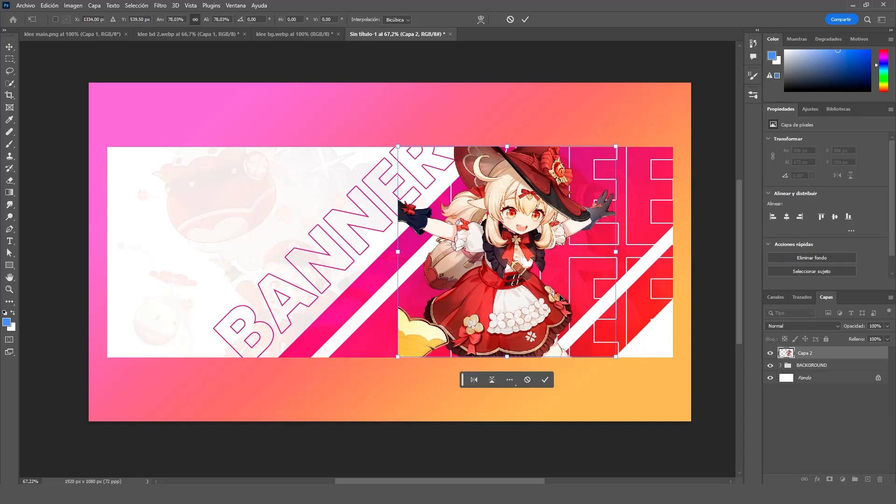
{"action": "key", "text": "Return"}
{"action": "left_click", "coordinate": [830, 479]}
Outline the part of Klee's dark glove overlapping the white stripe beside BANNER with the Pen tool and make a selection with 0 px feather.
{"action": "scroll", "coordinate": [490, 217], "scroll_direction": "up", "scroll_amount": 3}
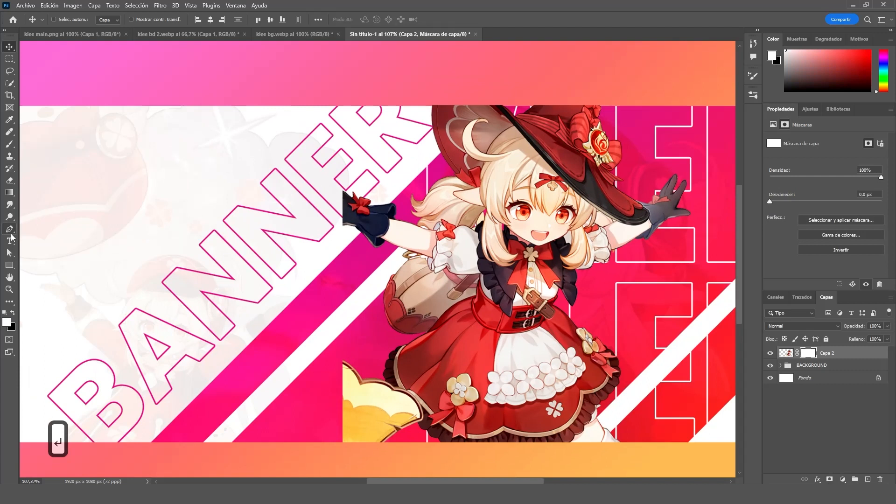
{"action": "left_click", "coordinate": [10, 229]}
{"action": "scroll", "coordinate": [307, 280], "scroll_direction": "up", "scroll_amount": 1}
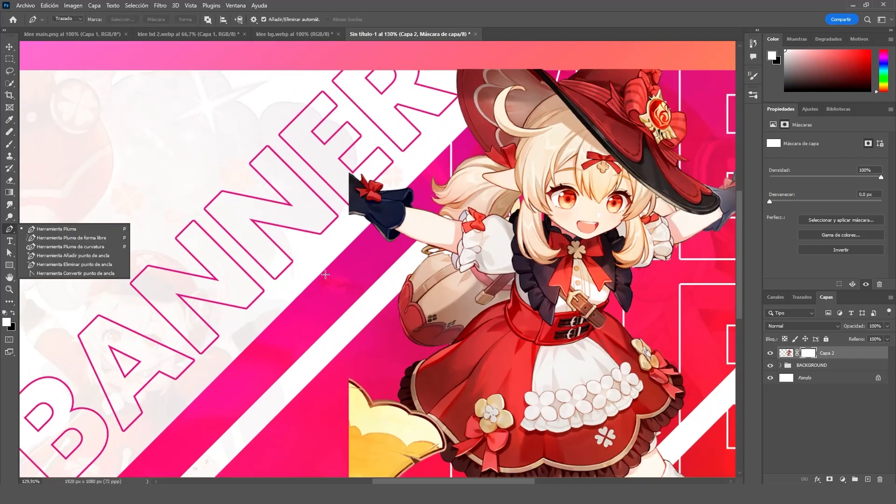
{"action": "left_click", "coordinate": [326, 268]}
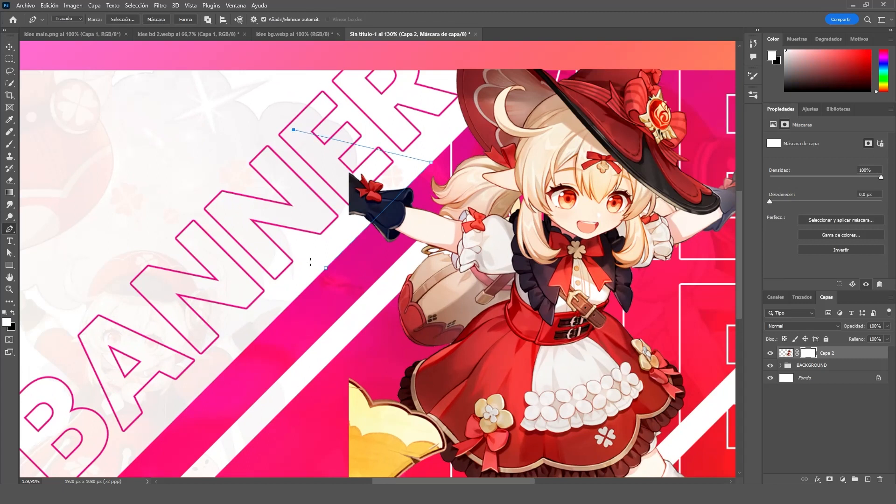
{"action": "left_click", "coordinate": [325, 268]}
{"action": "right_click", "coordinate": [327, 244]}
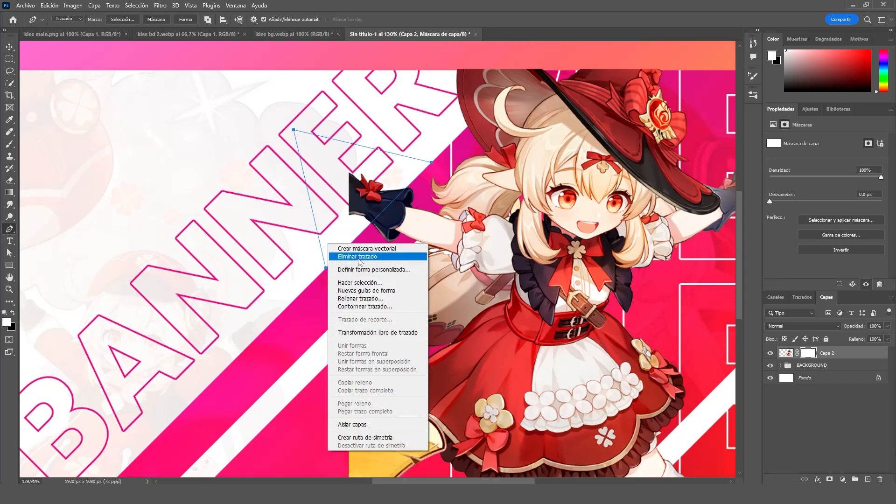
{"action": "left_click", "coordinate": [369, 284]}
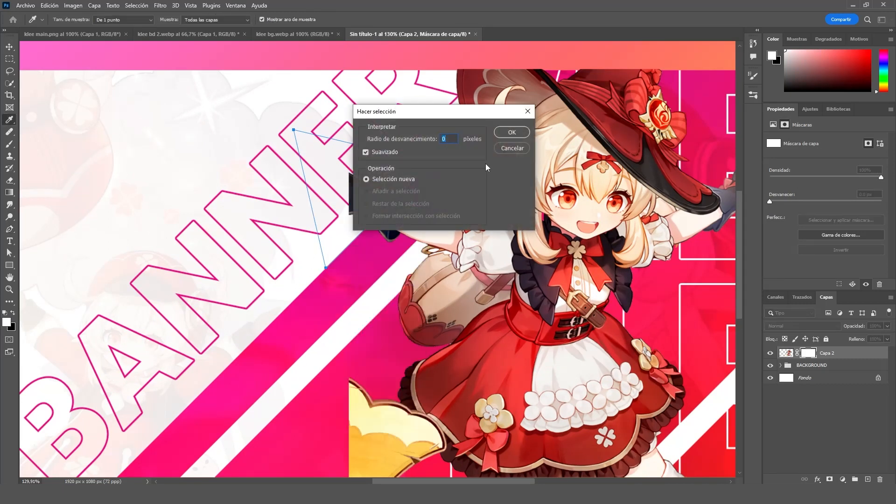
{"action": "left_click", "coordinate": [500, 132]}
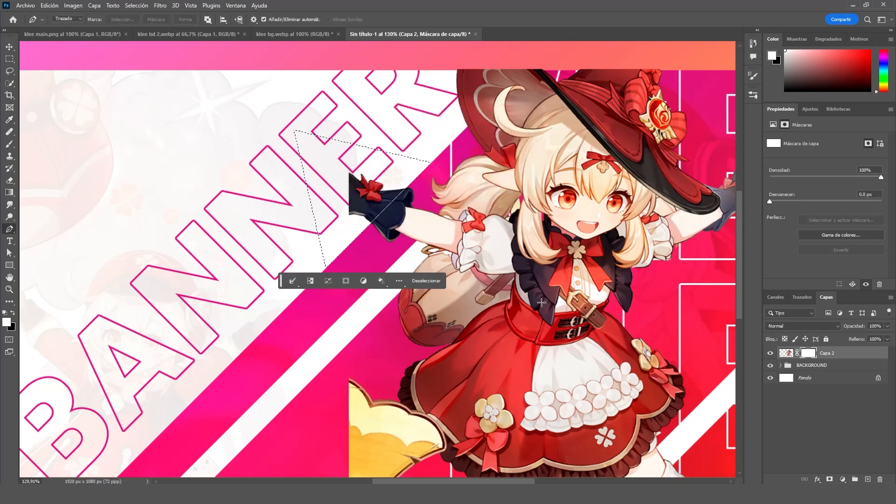
Hide the selected glove part by painting black on the character's layer mask with a hard 220 px brush, and deselect.
{"action": "key", "text": "b"}
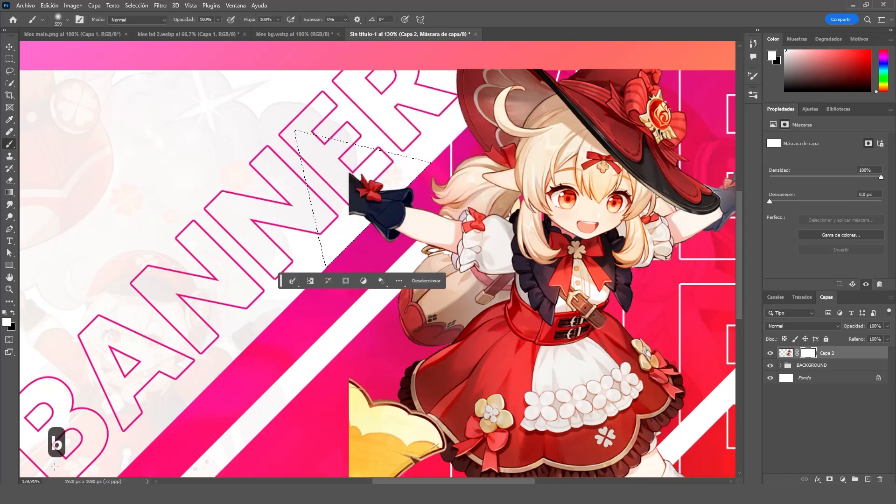
{"action": "key", "text": "Caps_Lock"}
{"action": "left_click_drag", "start_coordinate": [364, 213], "coordinate": [339, 214]}
{"action": "right_click", "coordinate": [415, 228]}
{"action": "left_click_drag", "start_coordinate": [580, 278], "coordinate": [579, 279]}
{"action": "left_click", "coordinate": [12, 313]}
{"action": "left_click_drag", "start_coordinate": [318, 225], "coordinate": [383, 180]}
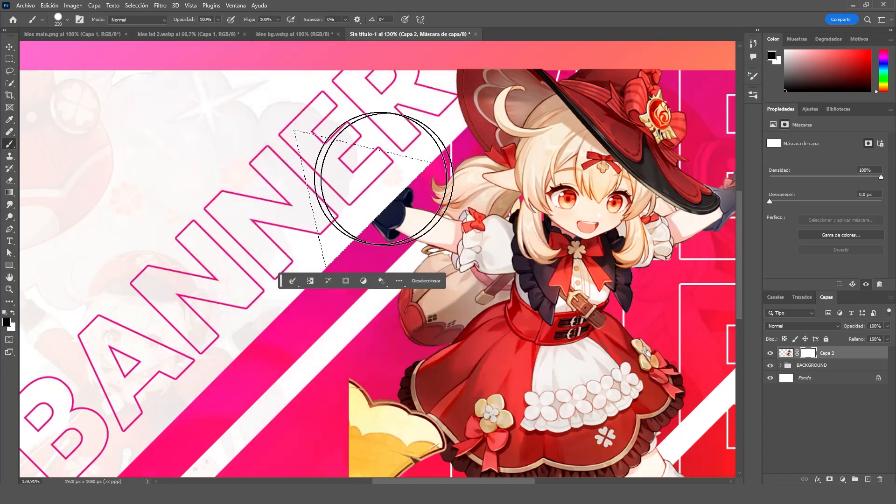
{"action": "key", "text": "ctrl+d"}
{"action": "key", "text": "v"}
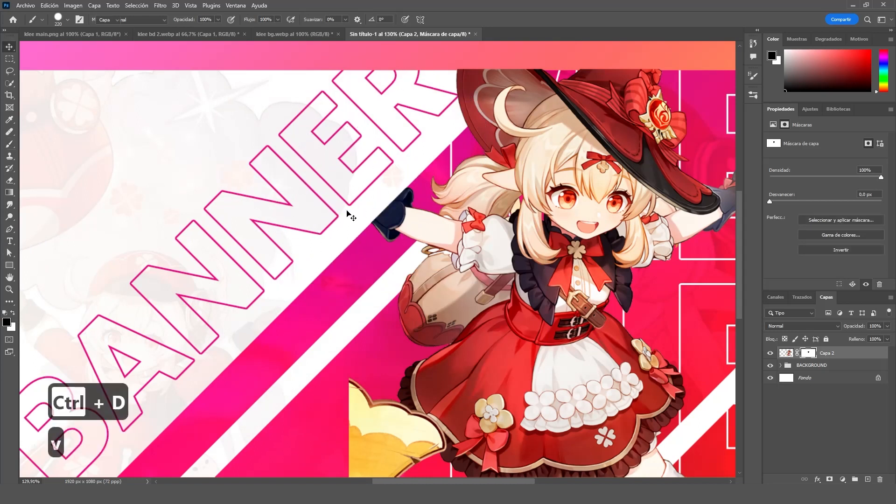
Load the Klee character's outline as a selection and fill it with white on a new layer above the character.
{"action": "scroll", "coordinate": [488, 317], "scroll_direction": "down", "scroll_amount": 5}
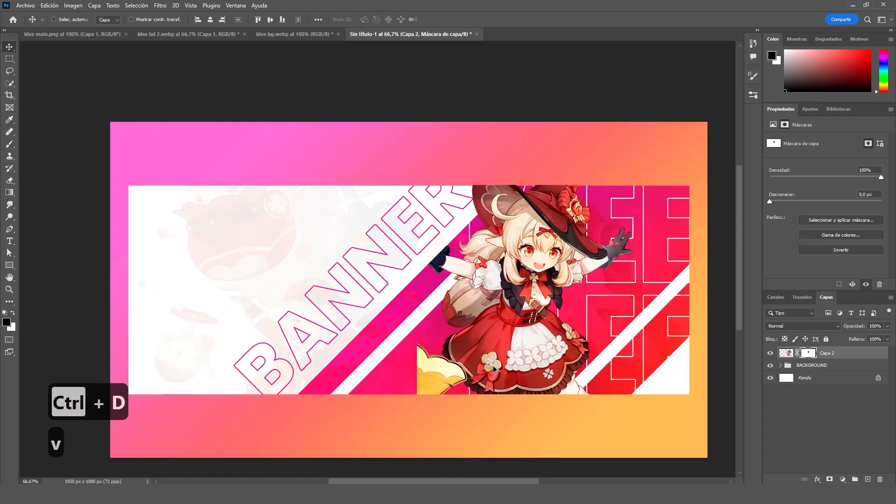
{"action": "scroll", "coordinate": [494, 369], "scroll_direction": "down", "scroll_amount": 1}
{"action": "scroll", "coordinate": [574, 408], "scroll_direction": "up", "scroll_amount": 3}
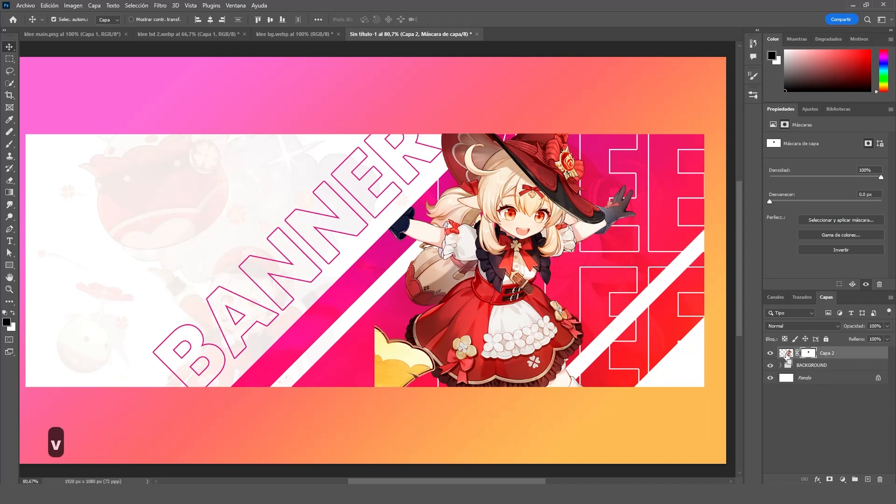
{"action": "left_click", "coordinate": [787, 355], "text": "ctrl"}
{"action": "scroll", "coordinate": [787, 358], "scroll_direction": "up", "scroll_amount": 1}
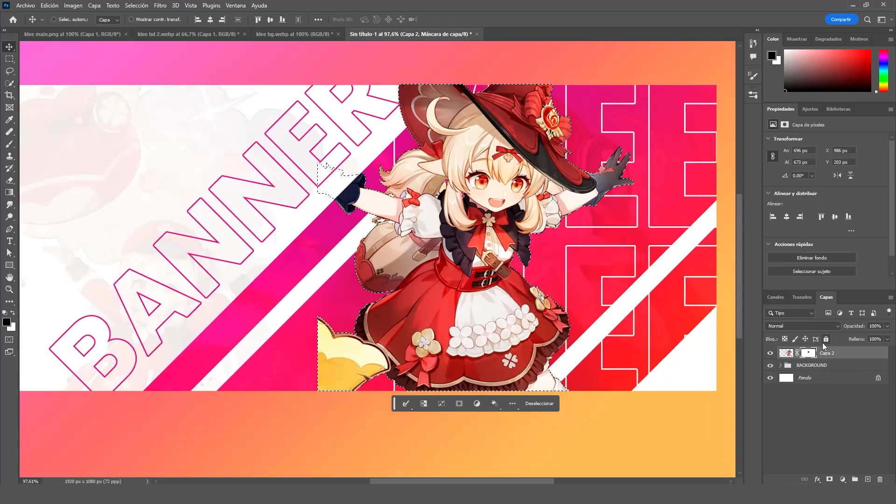
{"action": "scroll", "coordinate": [355, 312], "scroll_direction": "down", "scroll_amount": 1}
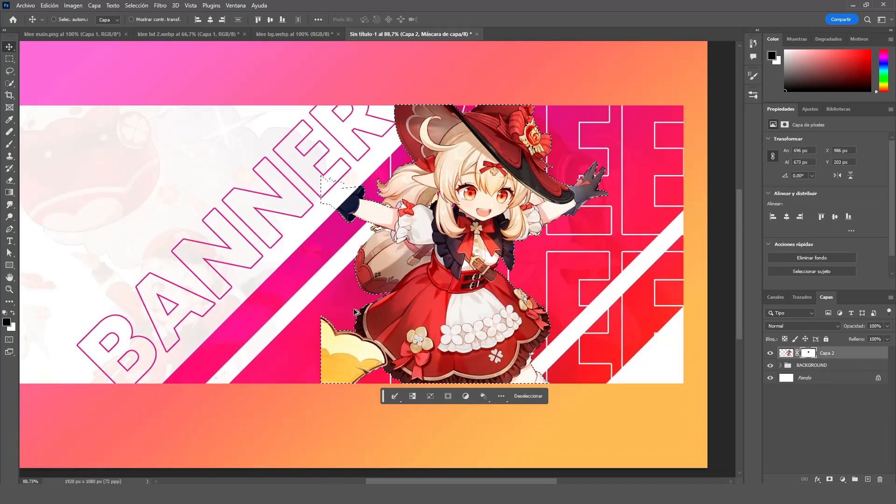
{"action": "scroll", "coordinate": [629, 360], "scroll_direction": "up", "scroll_amount": 2}
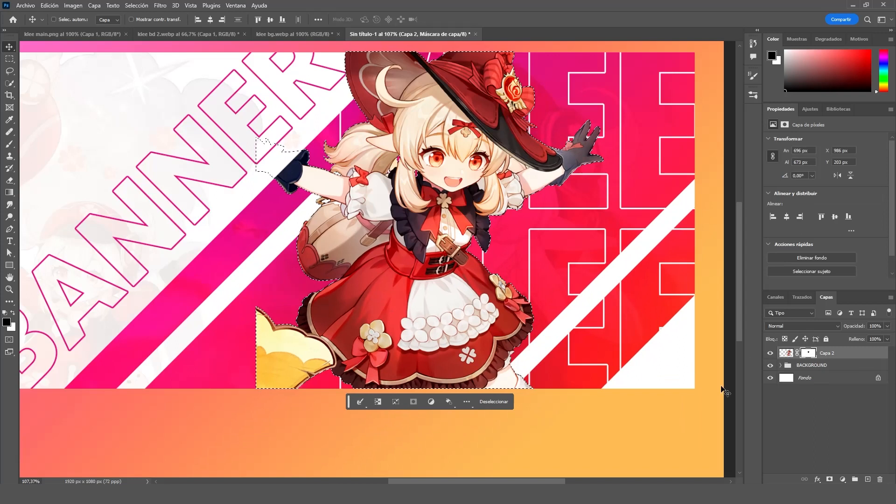
{"action": "left_click", "coordinate": [867, 479]}
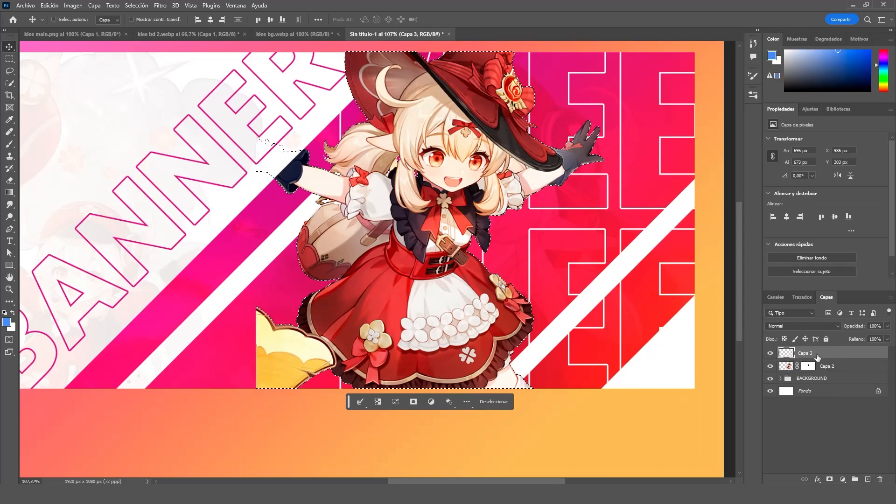
{"action": "key", "text": "ctrl+Delete"}
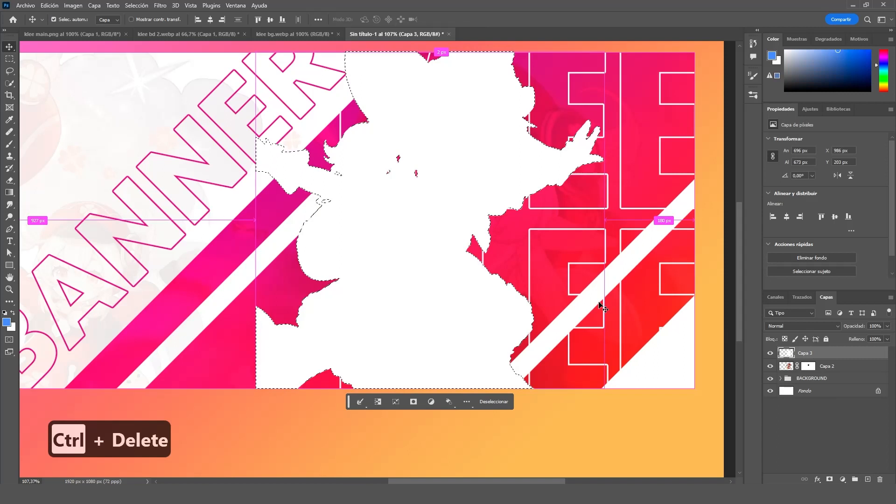
{"action": "key", "text": "ctrl+d"}
{"action": "key", "text": "v"}
{"action": "scroll", "coordinate": [486, 237], "scroll_direction": "up", "scroll_amount": 2}
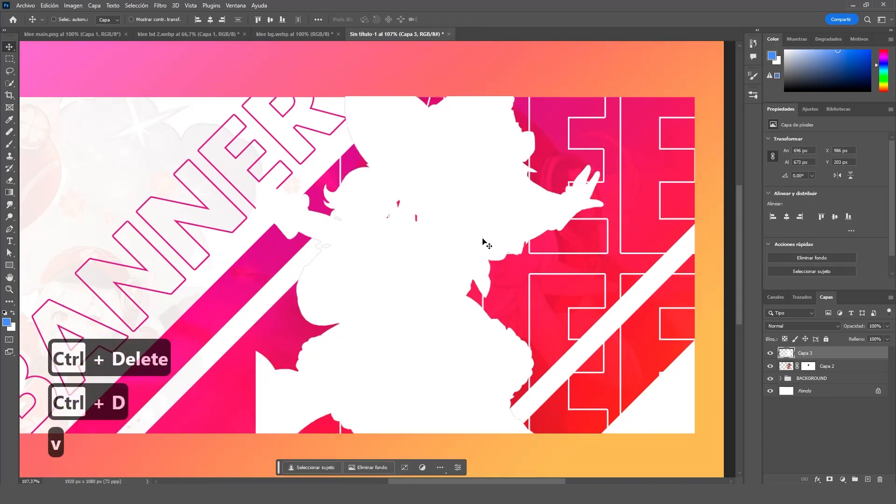
{"action": "key", "text": "ctrl+z"}
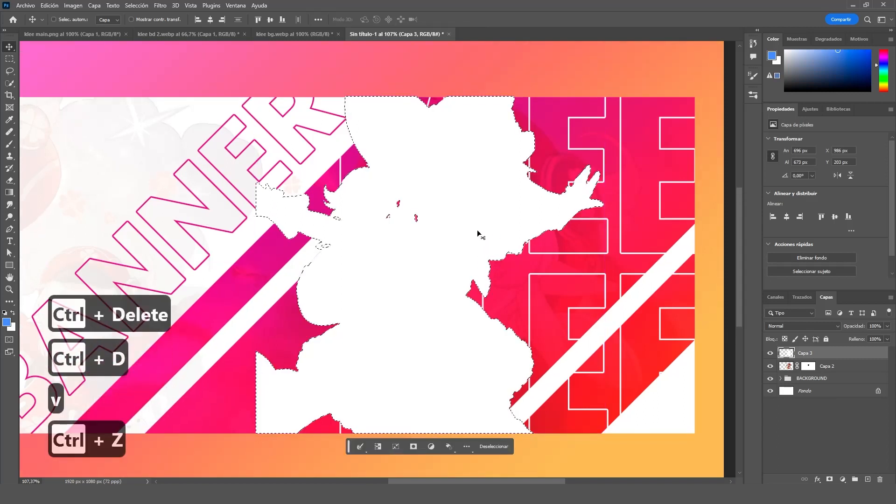
Expand the silhouette selection by 5 px, fill it with white on the new layer, and deselect.
{"action": "left_click", "coordinate": [159, 6]}
{"action": "mouse_move", "coordinate": [196, 127]}
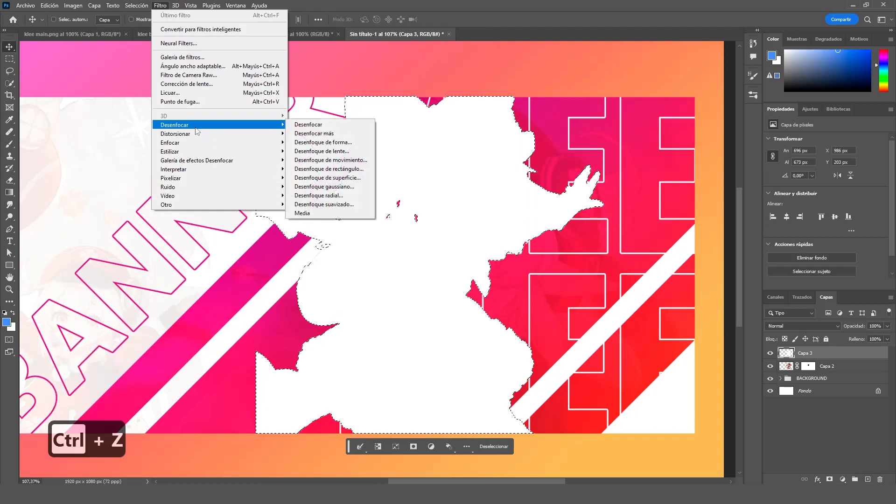
{"action": "left_click", "coordinate": [136, 6]}
{"action": "left_click", "coordinate": [136, 6]}
{"action": "mouse_move", "coordinate": [186, 146]}
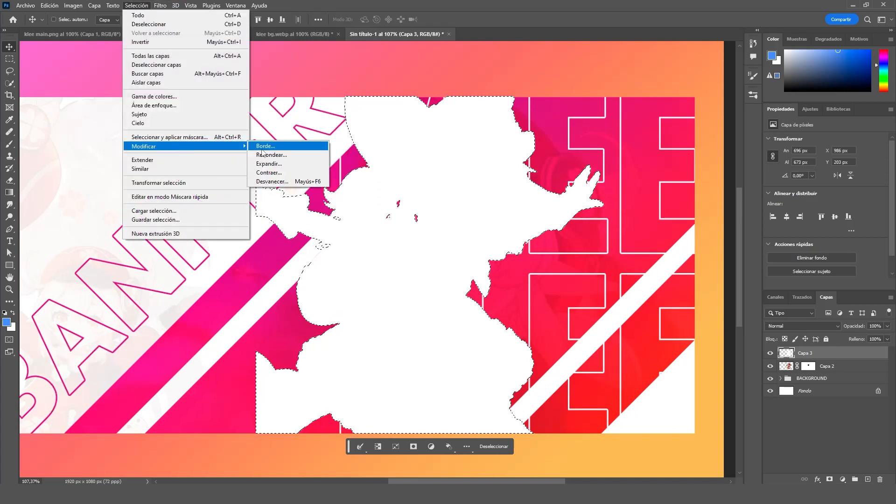
{"action": "left_click", "coordinate": [269, 164]}
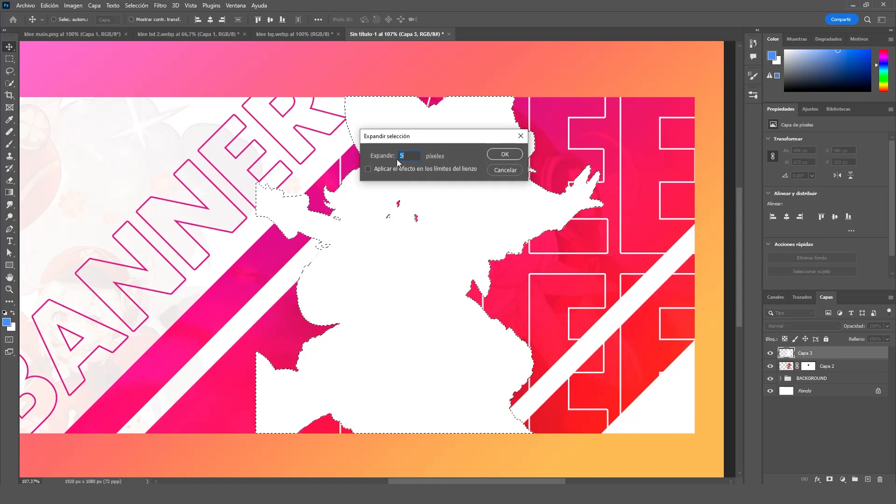
{"action": "left_click", "coordinate": [505, 155]}
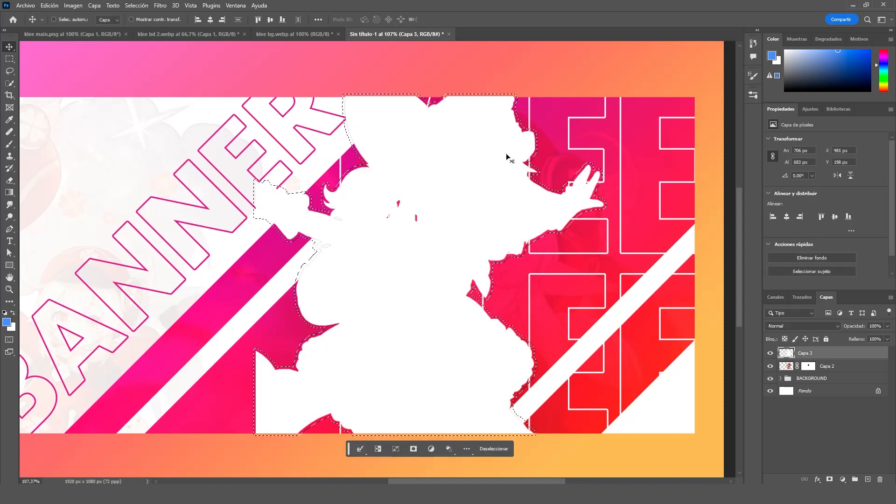
{"action": "key", "text": "ctrl+Delete"}
{"action": "key", "text": "ctrl+d"}
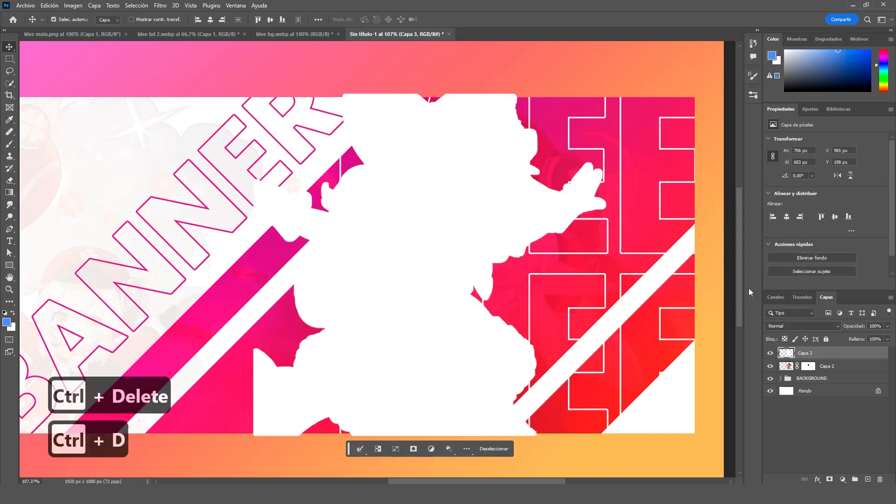
{"action": "key", "text": "v"}
Place the white silhouette layer below the character and soften it with a Gaussian blur of 3 px radius.
{"action": "left_click_drag", "start_coordinate": [826, 354], "coordinate": [829, 373]}
{"action": "left_click", "coordinate": [160, 6]}
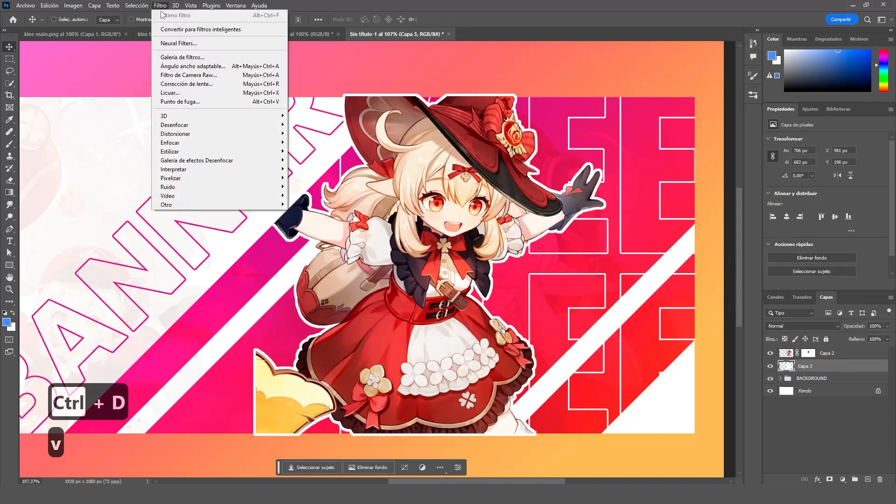
{"action": "mouse_move", "coordinate": [213, 129]}
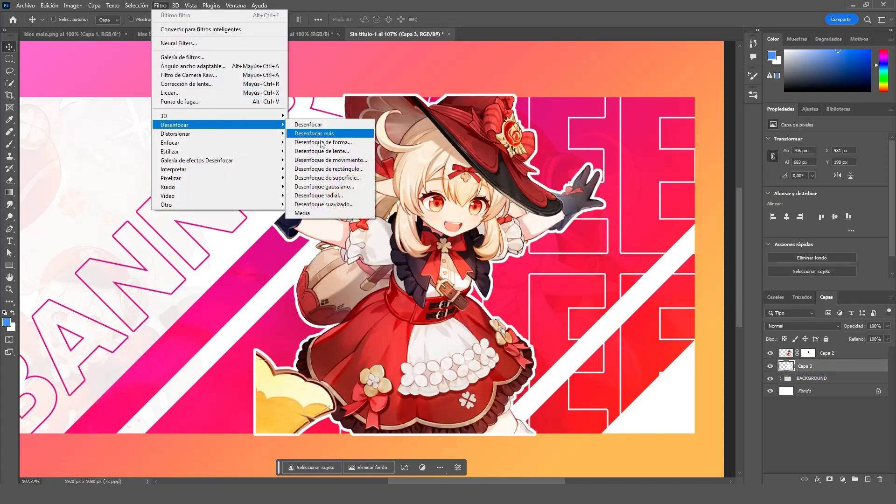
{"action": "left_click", "coordinate": [329, 186]}
{"action": "left_click", "coordinate": [577, 253]}
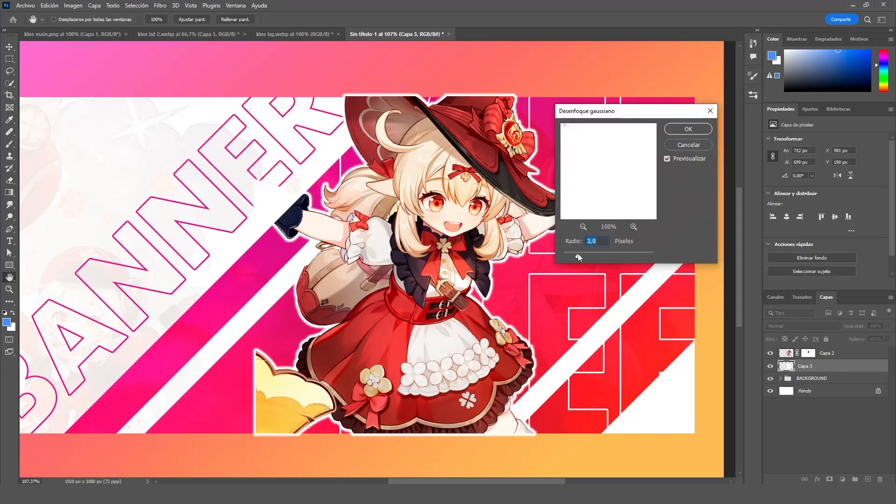
{"action": "left_click", "coordinate": [689, 130]}
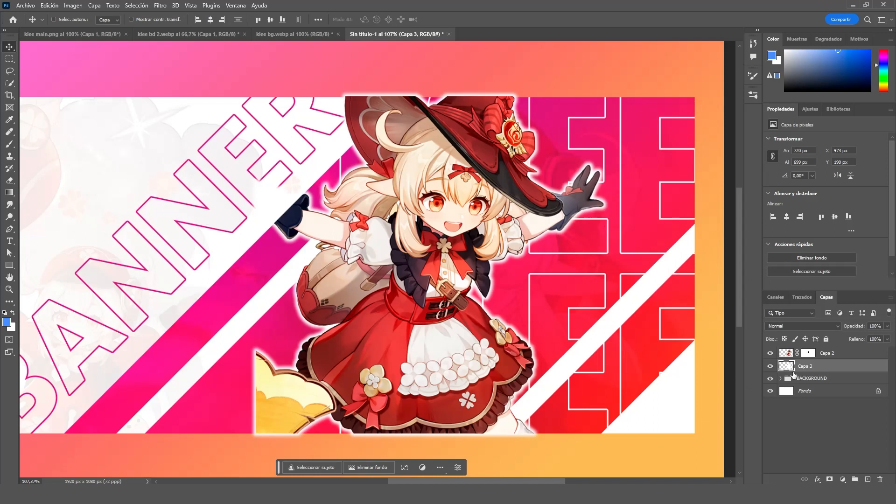
Erase the white glow that spills above the white panel's upper edge around Klee's hat.
{"action": "left_click", "coordinate": [809, 370], "text": "alt"}
{"action": "left_click", "coordinate": [793, 372], "text": "alt"}
{"action": "scroll", "coordinate": [355, 93], "scroll_direction": "up", "scroll_amount": 3}
{"action": "key", "text": "w"}
{"action": "left_click_drag", "start_coordinate": [434, 163], "coordinate": [466, 162]}
{"action": "key", "text": "e"}
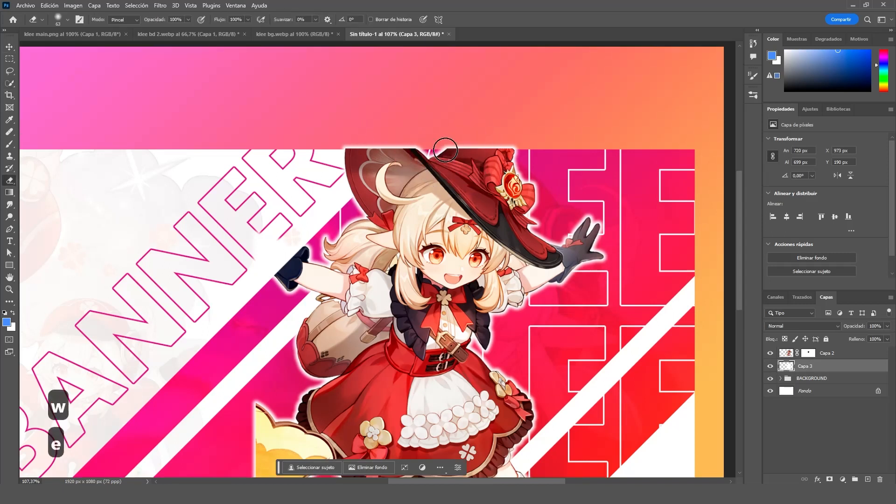
{"action": "right_click", "coordinate": [9, 183]}
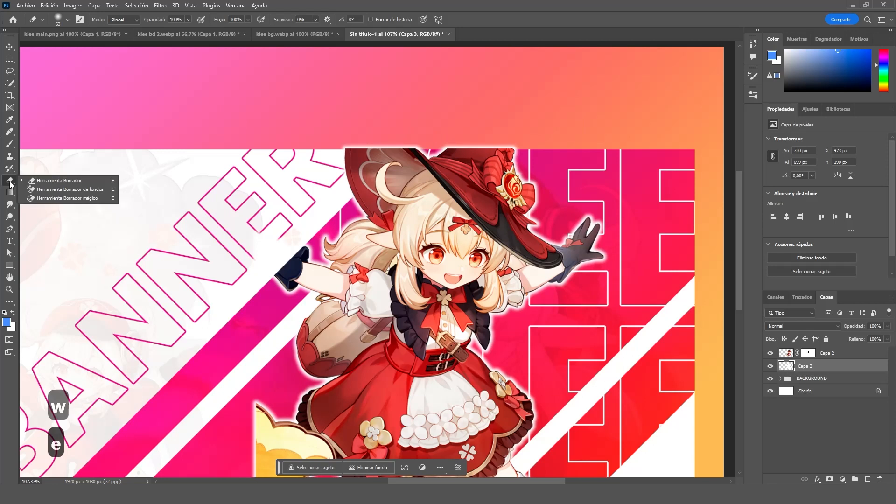
{"action": "left_click", "coordinate": [51, 182]}
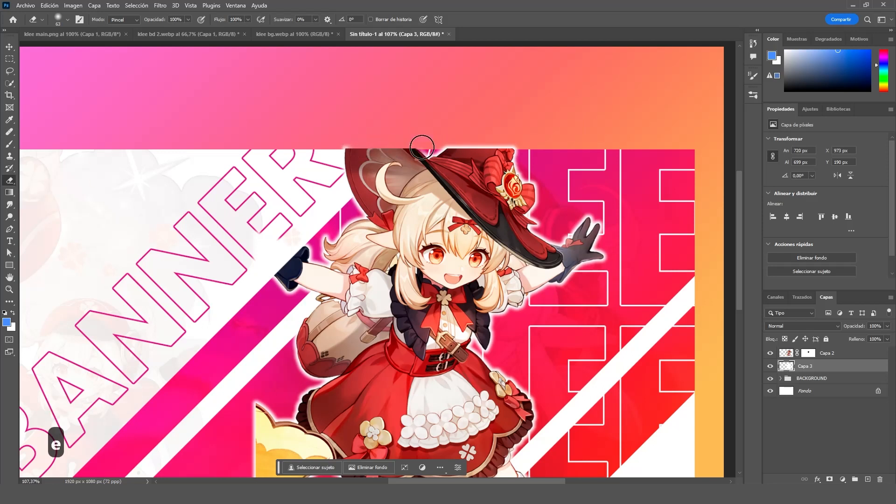
{"action": "mouse_move", "coordinate": [538, 142]}
{"action": "left_mouse_down"}
{"action": "mouse_move", "coordinate": [472, 139]}
{"action": "mouse_move", "coordinate": [498, 138]}
{"action": "left_mouse_up"}
Erase the glow spilling below the panel's lower edge and along the cut side of the yellow shape beside Klee's skirt.
{"action": "scroll", "coordinate": [303, 224], "scroll_direction": "down", "scroll_amount": 3}
{"action": "mouse_move", "coordinate": [268, 378]}
{"action": "left_mouse_down"}
{"action": "mouse_move", "coordinate": [572, 376]}
{"action": "mouse_move", "coordinate": [595, 366]}
{"action": "left_mouse_up"}
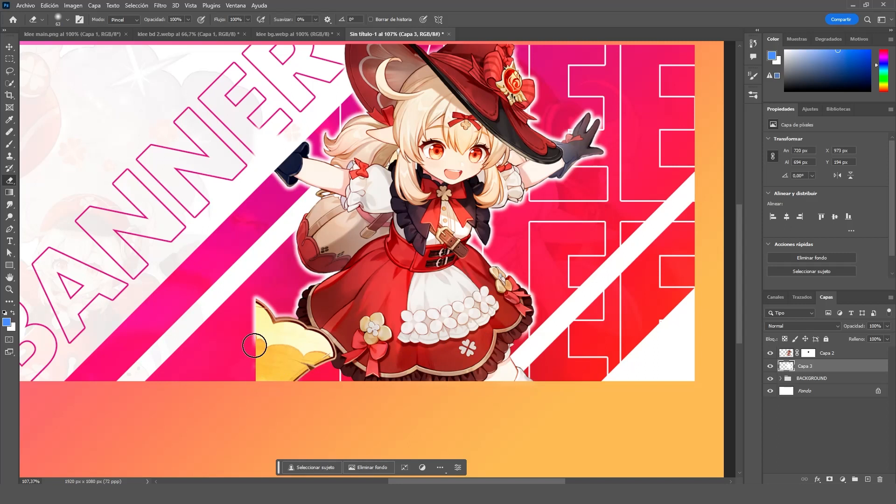
{"action": "scroll", "coordinate": [429, 369], "scroll_direction": "down", "scroll_amount": 2}
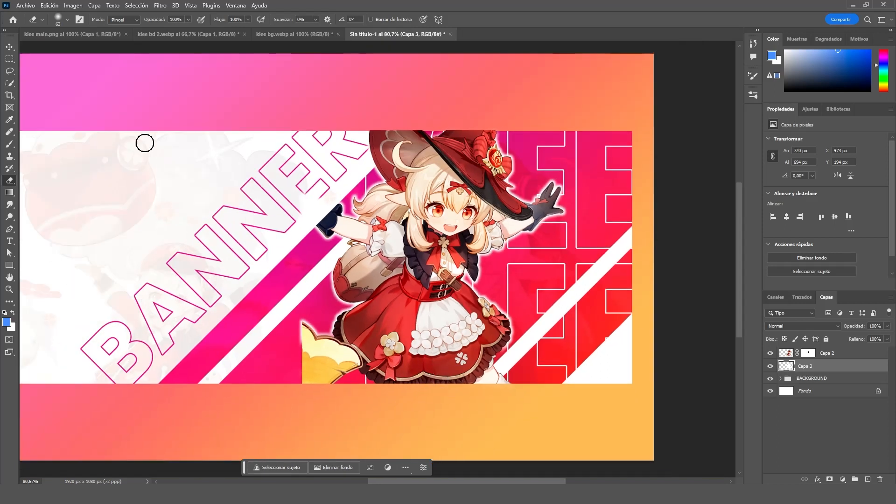
Add a new empty layer above the Klee character layer and clip it to the character.
{"action": "left_click", "coordinate": [10, 47]}
{"action": "scroll", "coordinate": [432, 390], "scroll_direction": "up", "scroll_amount": 1}
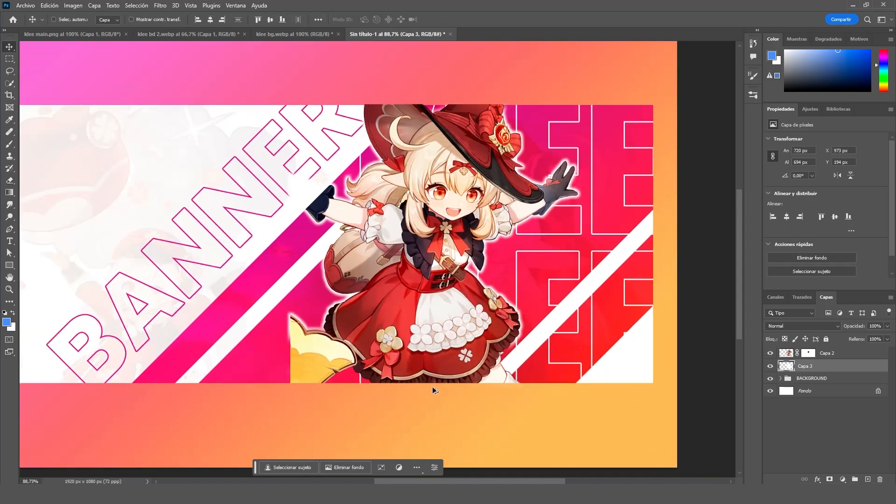
{"action": "left_click", "coordinate": [827, 355]}
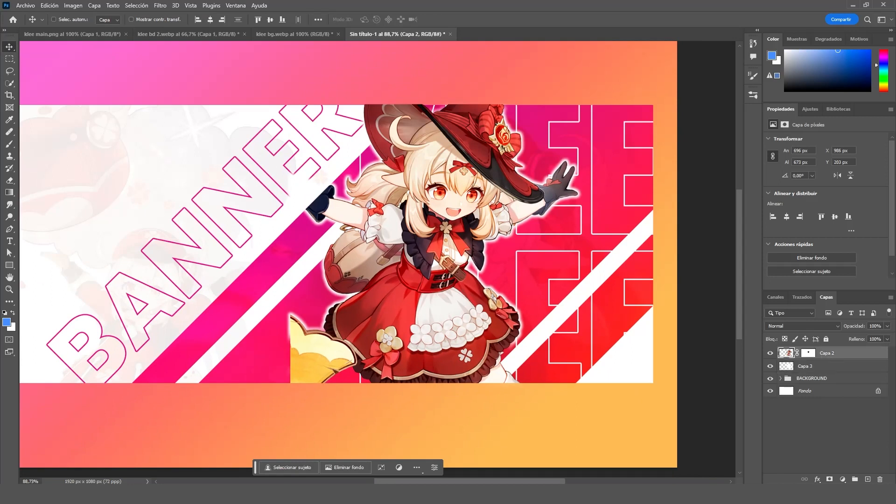
{"action": "left_click", "coordinate": [867, 480]}
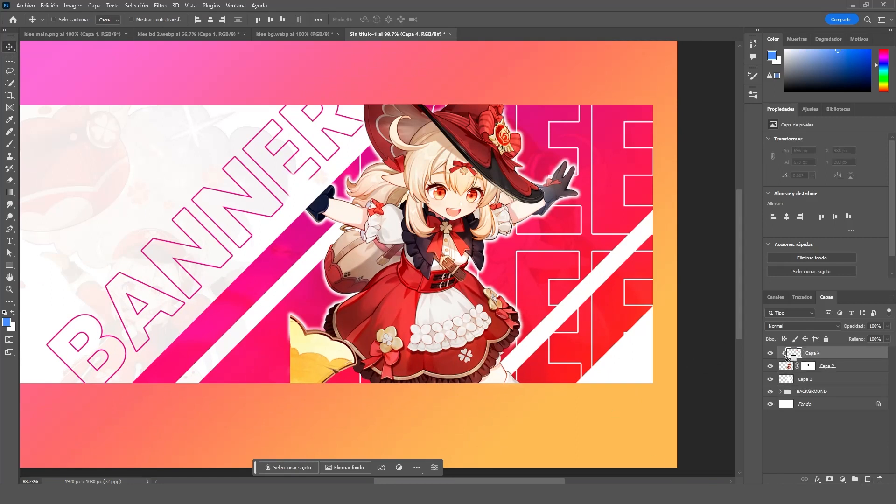
{"action": "key", "text": "b"}
{"action": "mouse_move", "coordinate": [476, 371]}
{"action": "left_mouse_down"}
{"action": "mouse_move", "coordinate": [344, 370]}
{"action": "mouse_move", "coordinate": [300, 380]}
{"action": "left_mouse_up"}
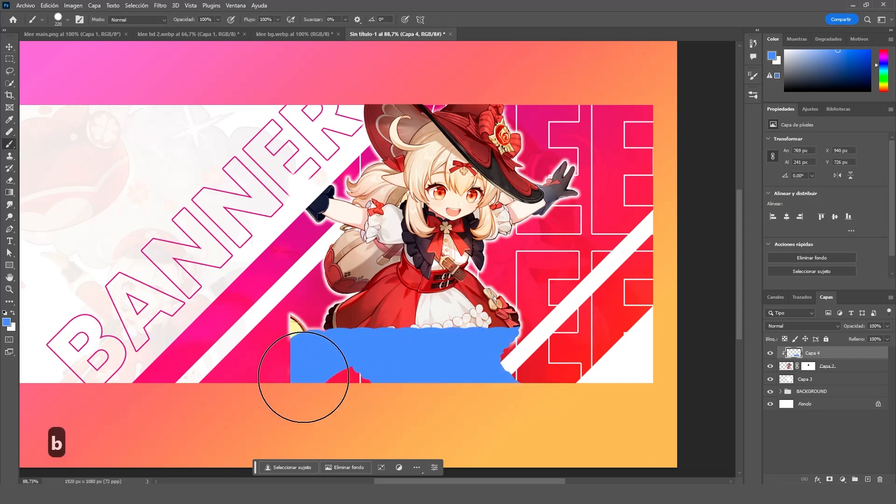
{"action": "key", "text": "ctrl+z"}
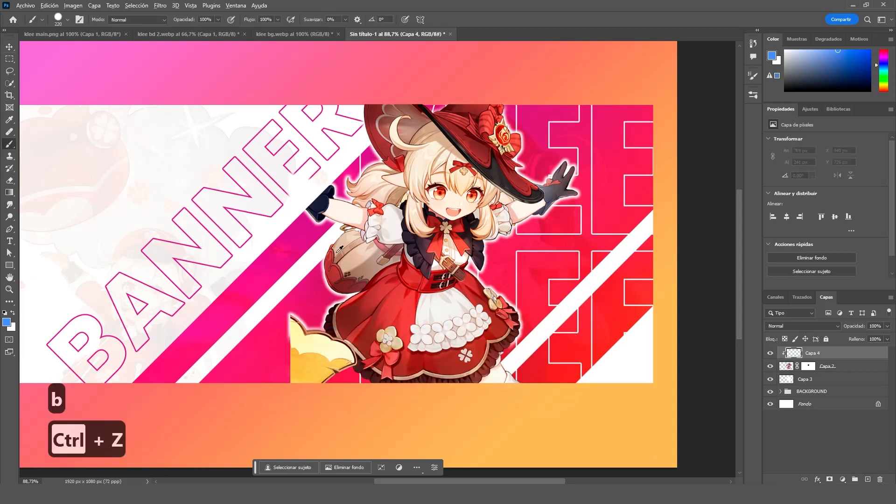
Set the foreground to a darker shade of the pink sampled from the background and the clipped layer's blend mode to Multiplicar.
{"action": "left_click", "coordinate": [274, 373], "text": "alt"}
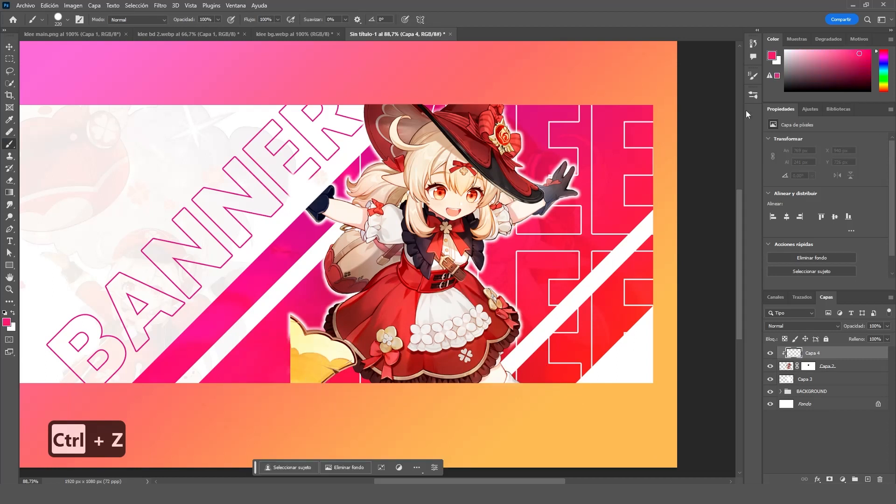
{"action": "left_click", "coordinate": [7, 322]}
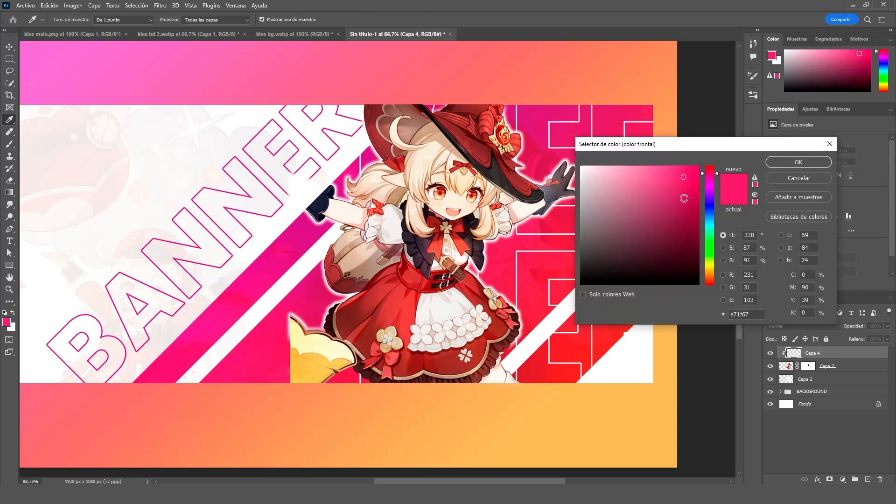
{"action": "left_click", "coordinate": [691, 192]}
{"action": "left_click", "coordinate": [793, 164]}
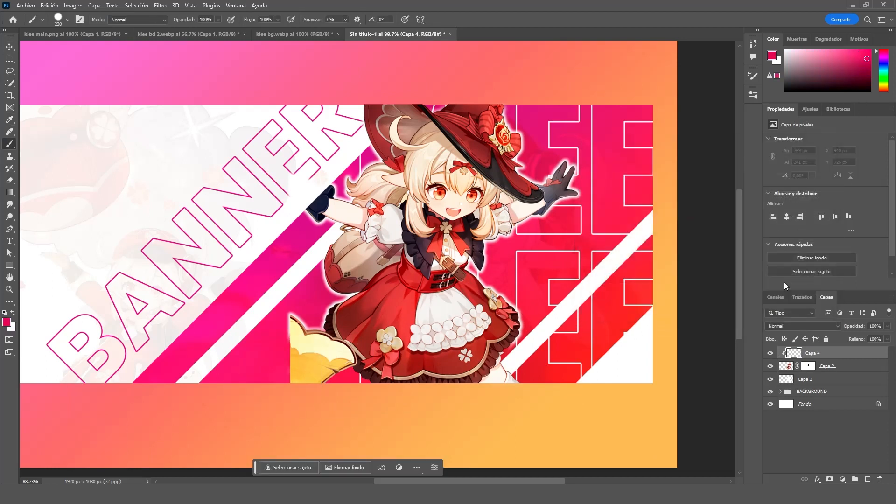
{"action": "left_click", "coordinate": [804, 325]}
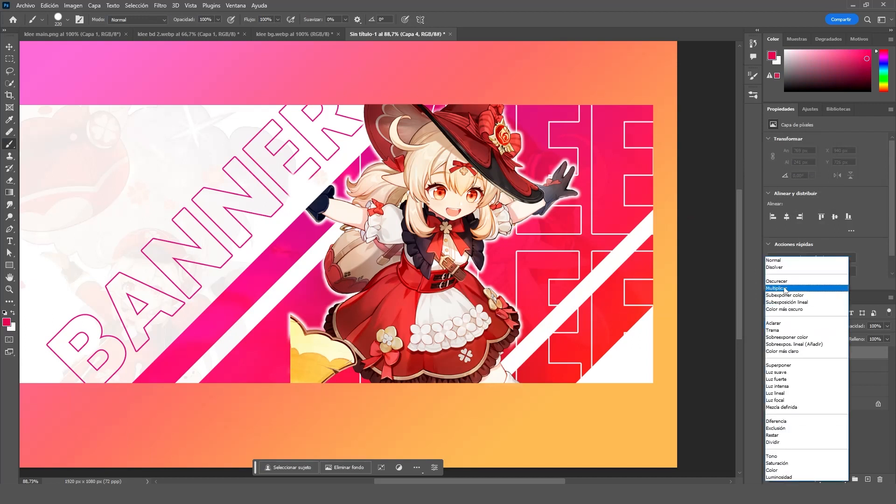
{"action": "left_click", "coordinate": [794, 285]}
Paint soft dark red shading over Klee's lower skirt and deepen the bottom edge with a darker maroon.
{"action": "right_click", "coordinate": [498, 266]}
{"action": "mouse_move", "coordinate": [446, 372]}
{"action": "left_mouse_down"}
{"action": "mouse_move", "coordinate": [405, 388]}
{"action": "mouse_move", "coordinate": [523, 361]}
{"action": "mouse_move", "coordinate": [247, 382]}
{"action": "mouse_move", "coordinate": [522, 343]}
{"action": "mouse_move", "coordinate": [454, 390]}
{"action": "mouse_move", "coordinate": [362, 412]}
{"action": "mouse_move", "coordinate": [281, 384]}
{"action": "mouse_move", "coordinate": [464, 422]}
{"action": "left_mouse_up"}
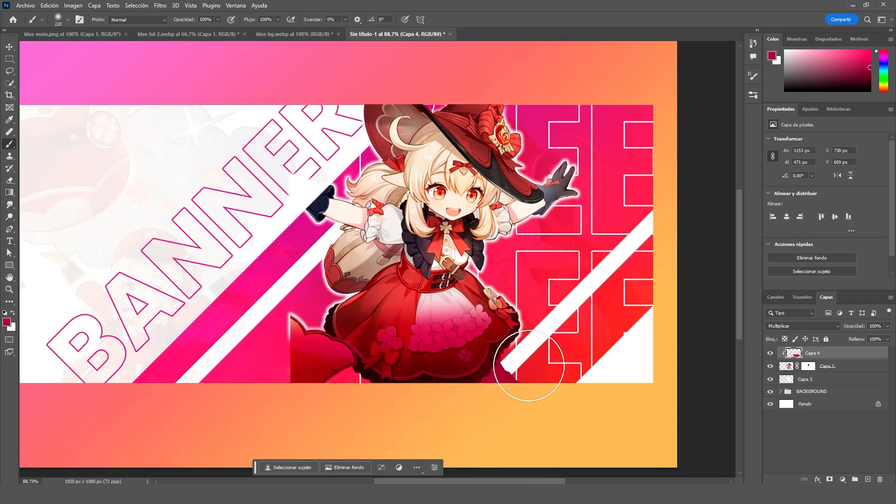
{"action": "left_click", "coordinate": [870, 77]}
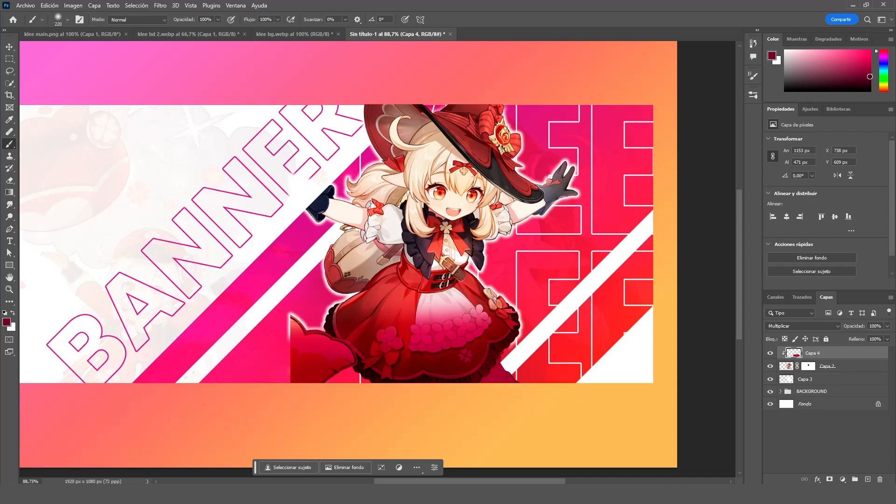
{"action": "left_click_drag", "start_coordinate": [494, 415], "coordinate": [468, 411]}
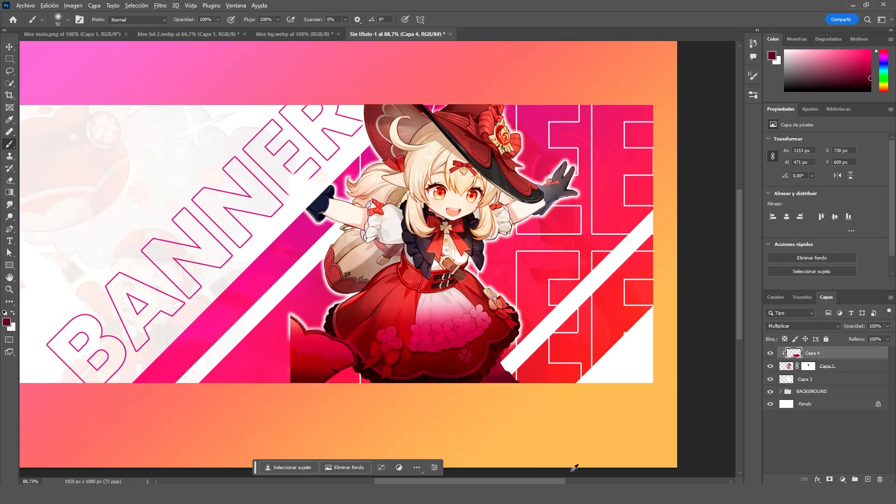
Paint black on the character layer's mask to softly fade out the straight cut edge of the shape beside Klee's skirt.
{"action": "scroll", "coordinate": [357, 393], "scroll_direction": "down", "scroll_amount": 1}
{"action": "scroll", "coordinate": [359, 391], "scroll_direction": "up", "scroll_amount": 3}
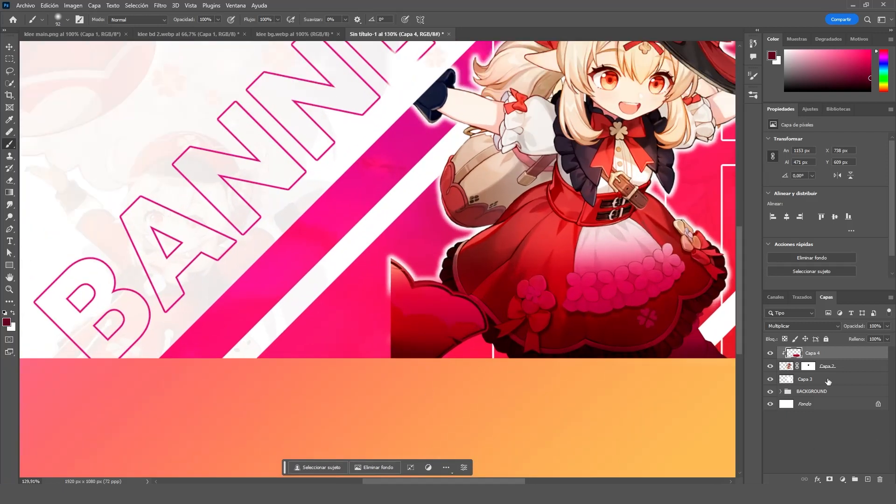
{"action": "left_click", "coordinate": [808, 366]}
{"action": "mouse_move", "coordinate": [371, 322]}
{"action": "left_mouse_down"}
{"action": "mouse_move", "coordinate": [386, 281]}
{"action": "mouse_move", "coordinate": [382, 318]}
{"action": "mouse_move", "coordinate": [390, 258]}
{"action": "mouse_move", "coordinate": [369, 348]}
{"action": "mouse_move", "coordinate": [381, 317]}
{"action": "mouse_move", "coordinate": [376, 367]}
{"action": "left_mouse_up"}
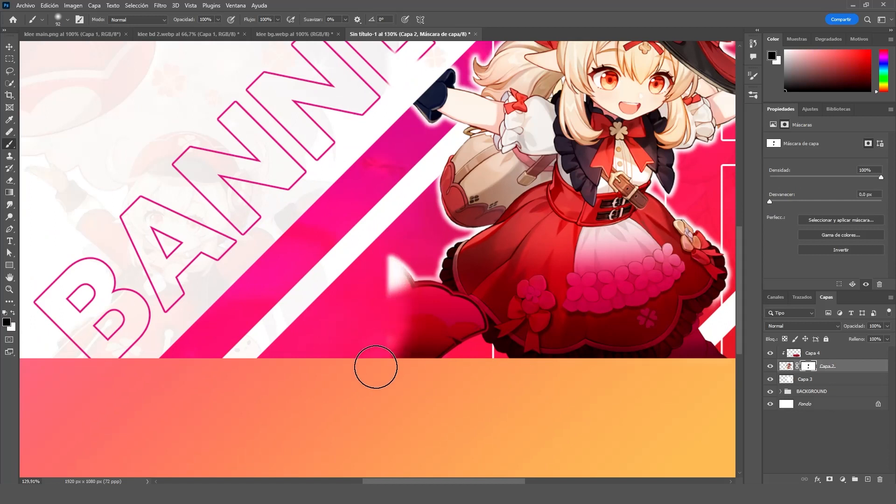
{"action": "mouse_move", "coordinate": [403, 283]}
{"action": "left_mouse_down"}
{"action": "mouse_move", "coordinate": [413, 287]}
{"action": "mouse_move", "coordinate": [401, 296]}
{"action": "mouse_move", "coordinate": [400, 367]}
{"action": "left_mouse_up"}
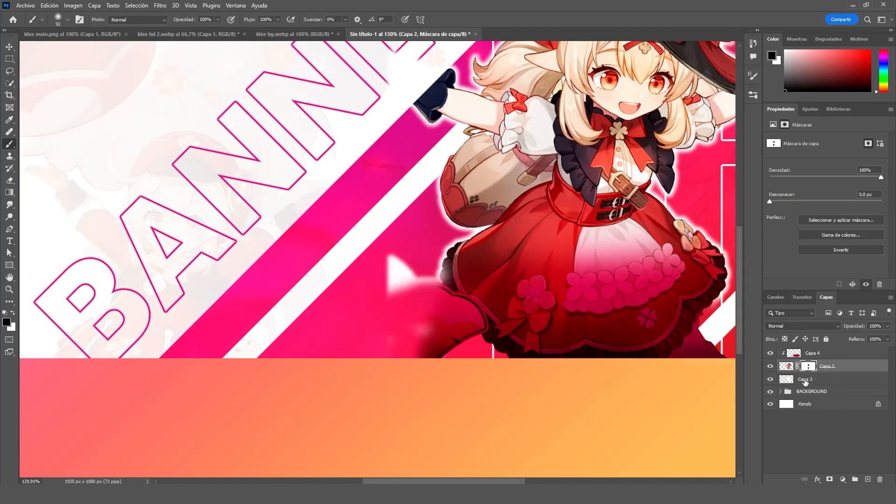
Erase the leftover white glow on Capa 3 beside the faded shape next to the skirt.
{"action": "left_click", "coordinate": [805, 379]}
{"action": "key", "text": "e"}
{"action": "mouse_move", "coordinate": [400, 262]}
{"action": "left_mouse_down"}
{"action": "mouse_move", "coordinate": [393, 291]}
{"action": "mouse_move", "coordinate": [410, 273]}
{"action": "mouse_move", "coordinate": [401, 287]}
{"action": "mouse_move", "coordinate": [395, 277]}
{"action": "mouse_move", "coordinate": [387, 319]}
{"action": "mouse_move", "coordinate": [403, 308]}
{"action": "mouse_move", "coordinate": [412, 329]}
{"action": "left_mouse_up"}
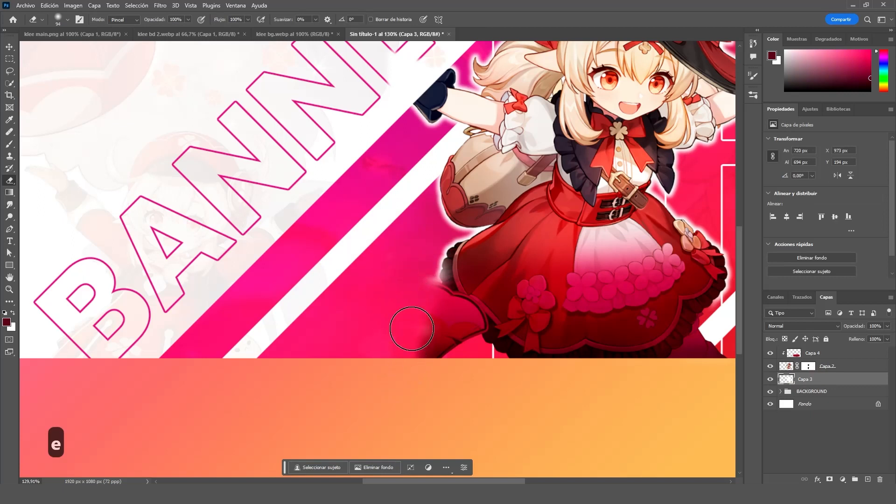
Review the banner up close and as a whole, and compare it with the reference image banner klee referencia.png.
{"action": "scroll", "coordinate": [438, 390], "scroll_direction": "down", "scroll_amount": 5}
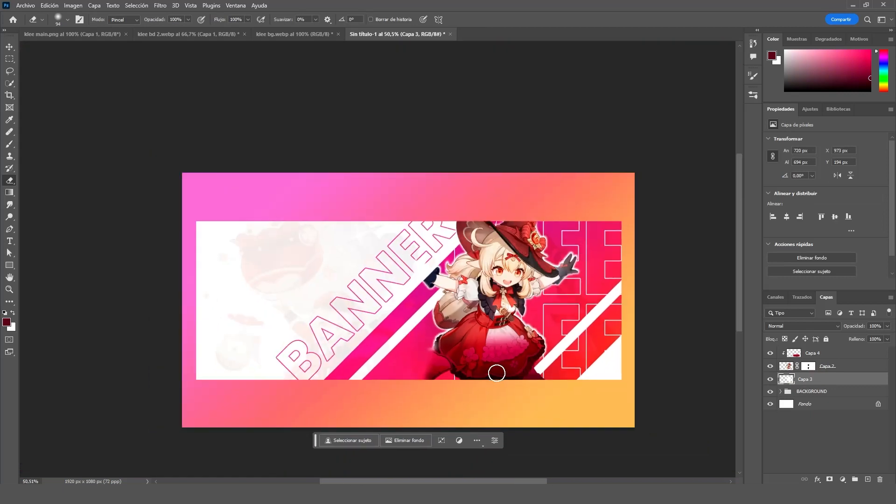
{"action": "scroll", "coordinate": [323, 318], "scroll_direction": "up", "scroll_amount": 1}
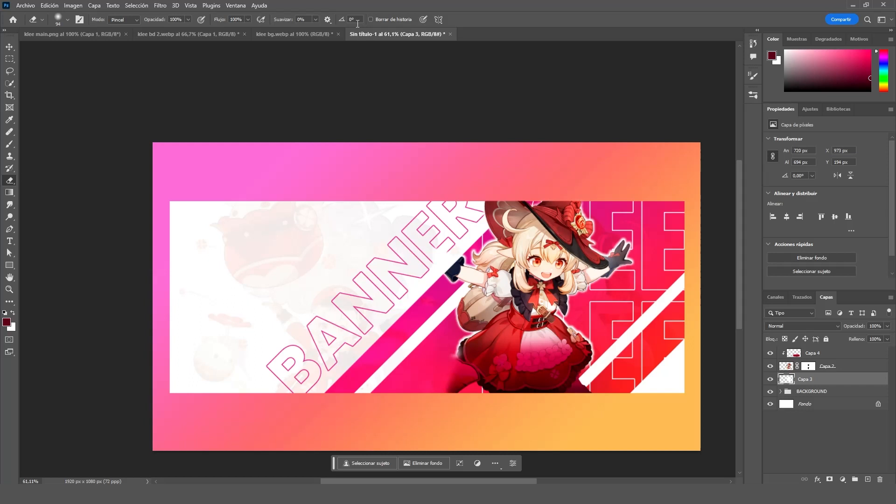
{"action": "left_click", "coordinate": [9, 47]}
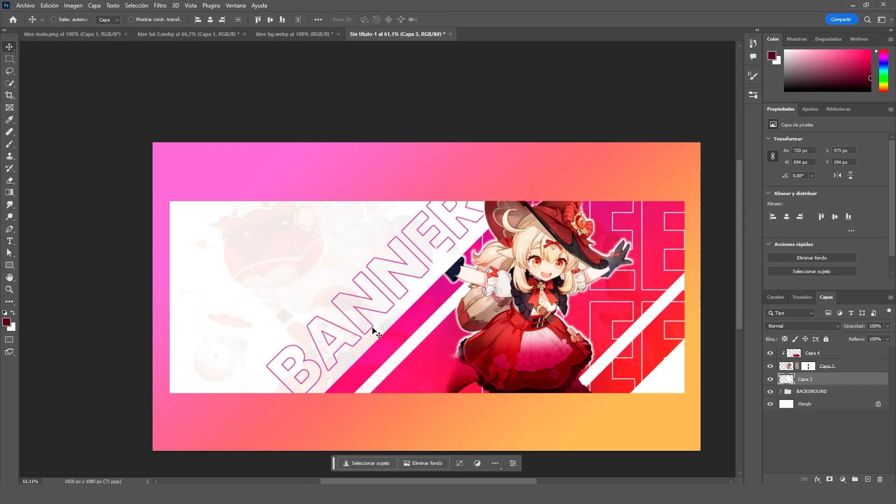
{"action": "scroll", "coordinate": [404, 388], "scroll_direction": "up", "scroll_amount": 2}
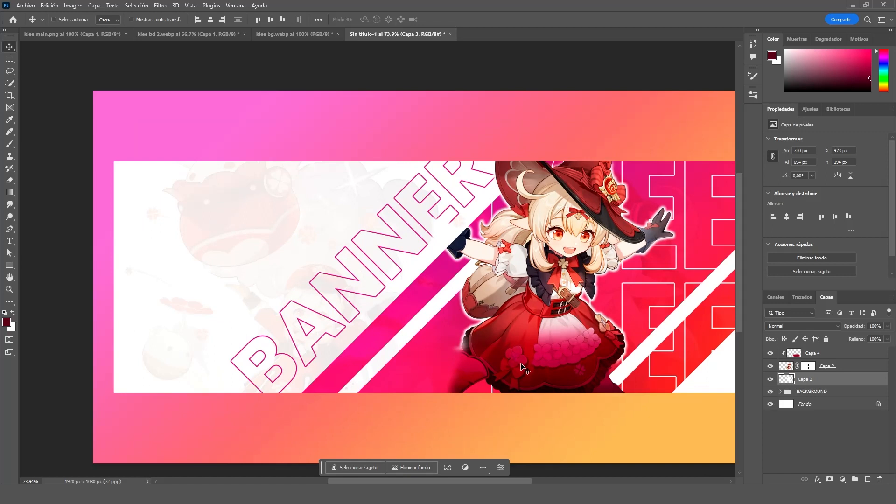
{"action": "scroll", "coordinate": [387, 273], "scroll_direction": "up", "scroll_amount": 3}
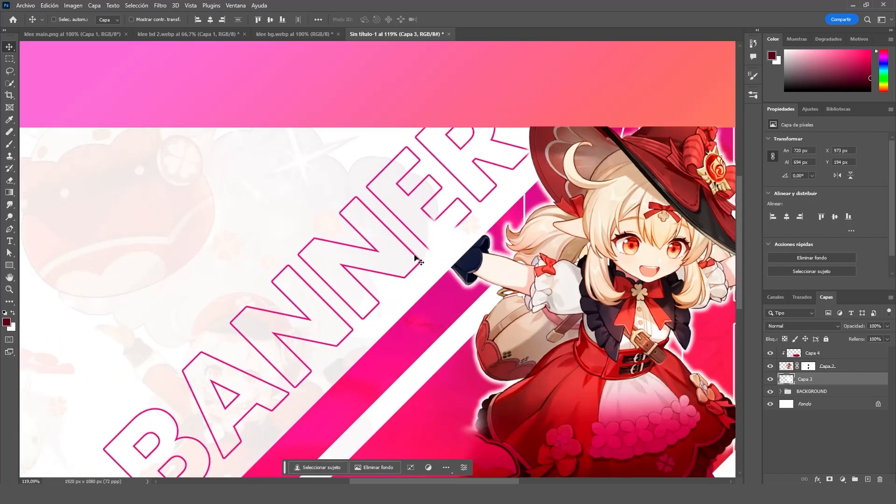
{"action": "key", "text": "e"}
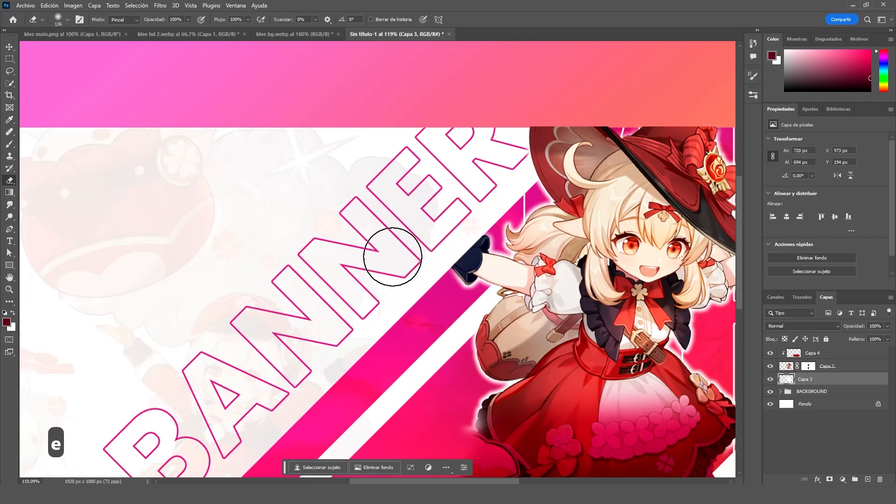
{"action": "scroll", "coordinate": [392, 256], "scroll_direction": "down", "scroll_amount": 3}
{"action": "key", "text": "v"}
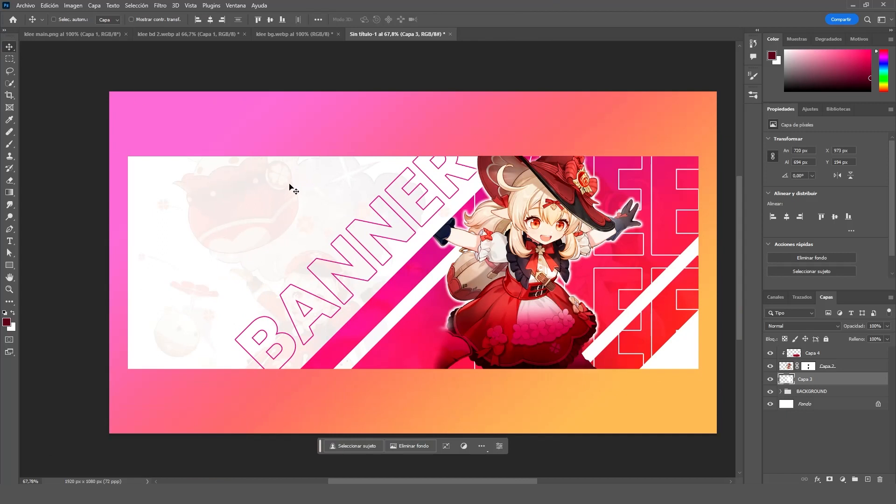
{"action": "key", "text": "alt+Tab"}
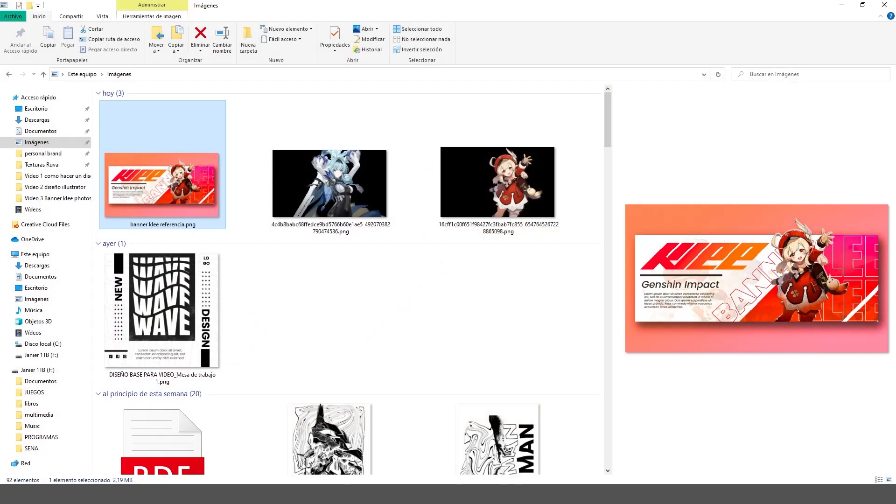
{"action": "key", "text": "alt+Tab"}
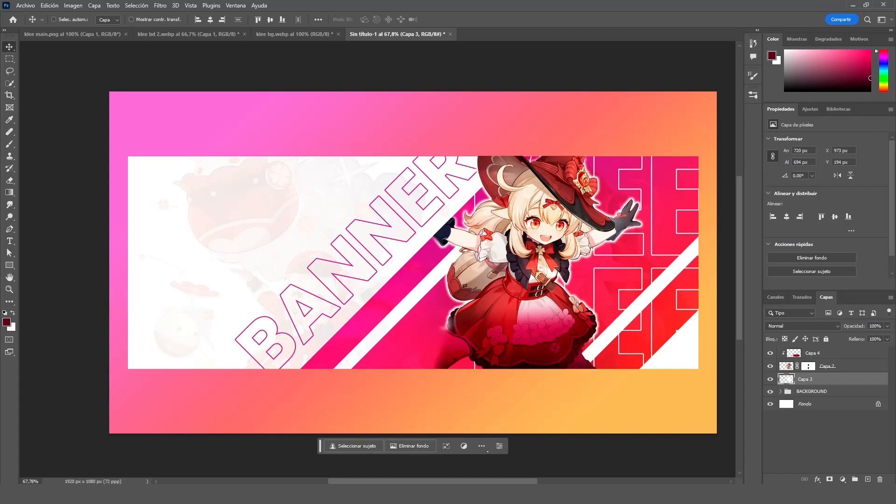
Add the text KLEE above all other layers on the white panel's empty area and set its size to 60 pt.
{"action": "left_click", "coordinate": [825, 358]}
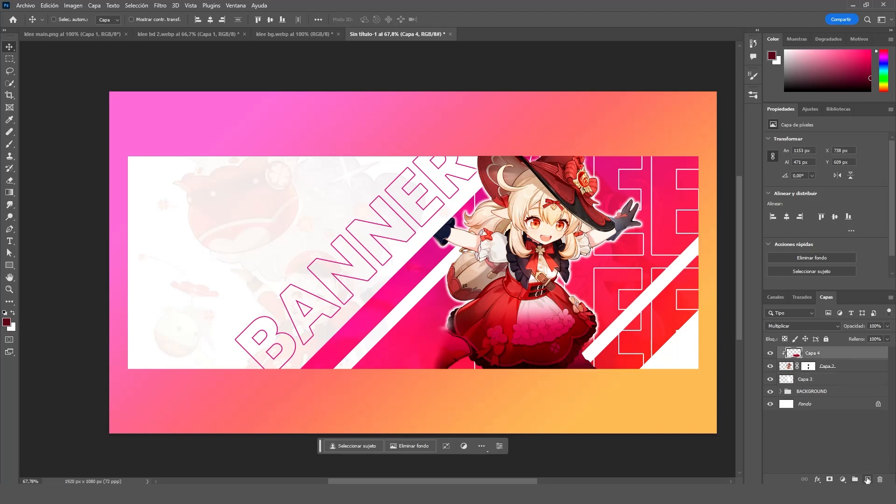
{"action": "key", "text": "t"}
{"action": "left_click", "coordinate": [199, 203]}
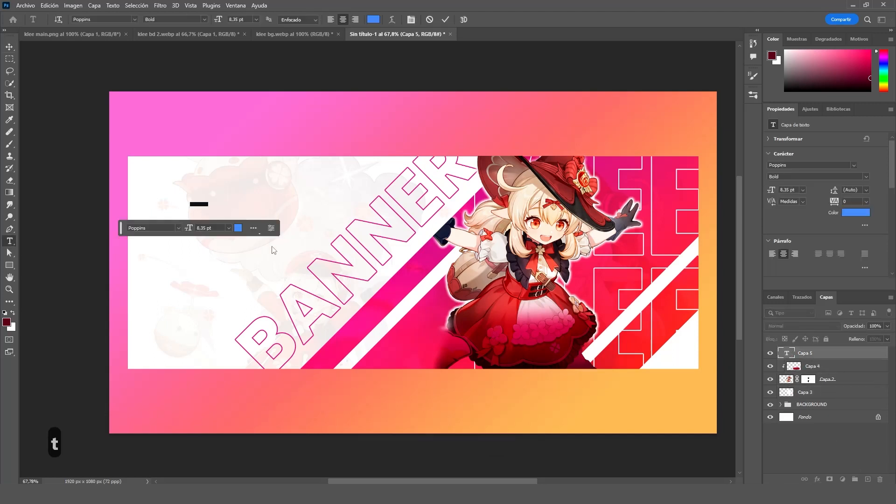
{"action": "key", "text": "Caps_Lock"}
{"action": "type", "text": "KL"}
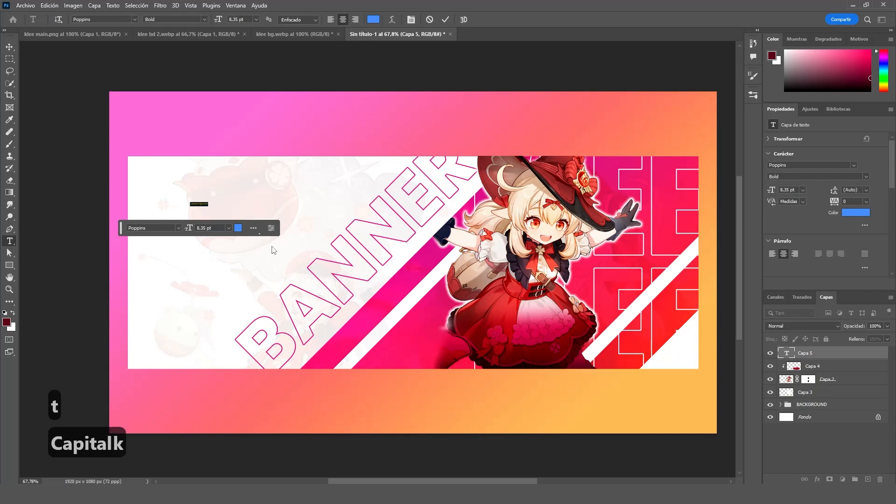
{"action": "type", "text": "EE"}
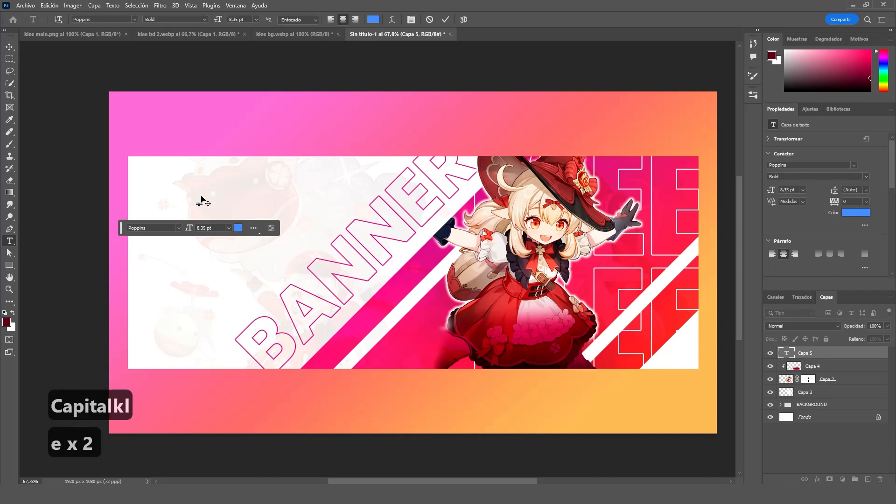
{"action": "left_click", "coordinate": [9, 47]}
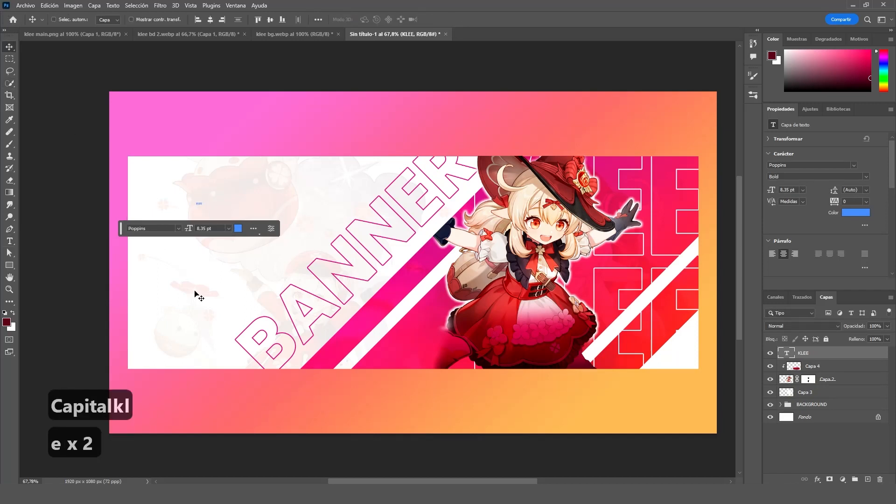
{"action": "left_click", "coordinate": [229, 229]}
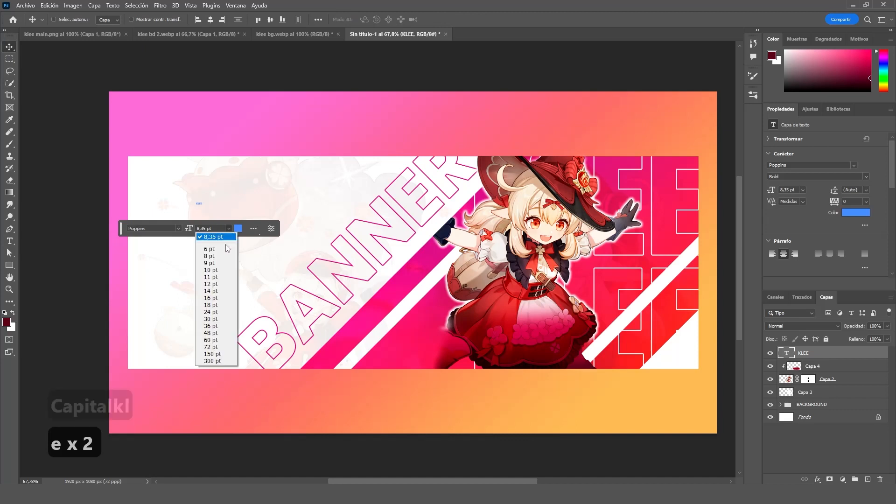
{"action": "left_click", "coordinate": [222, 345]}
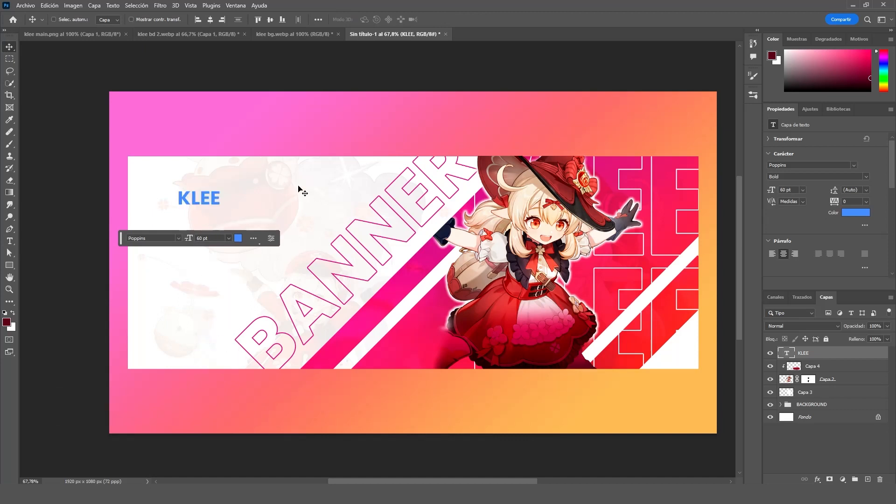
{"action": "left_click", "coordinate": [178, 239]}
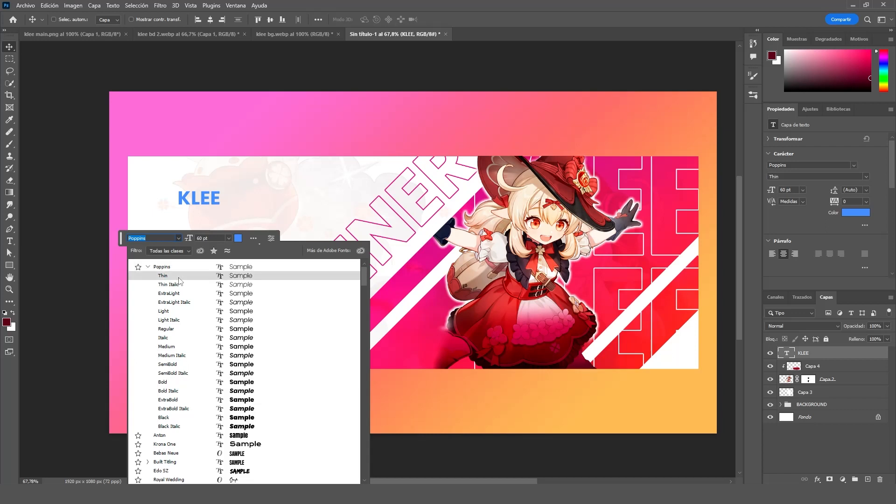
{"action": "left_click", "coordinate": [148, 269]}
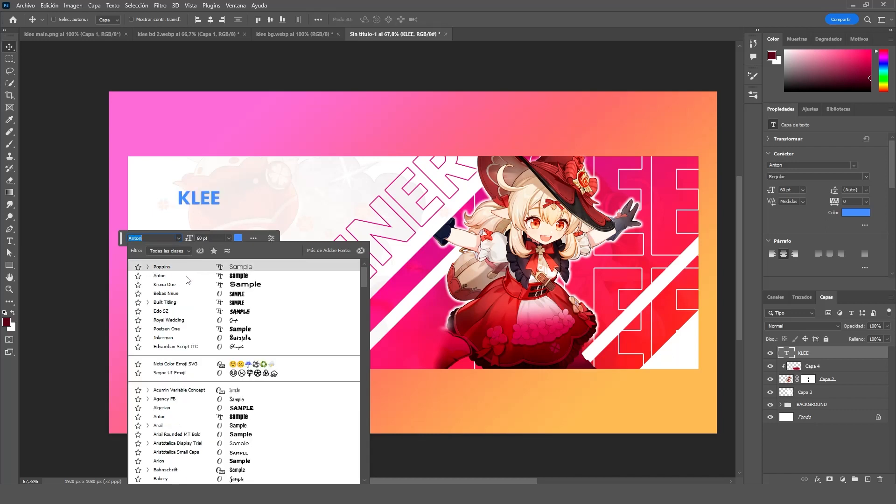
{"action": "left_click", "coordinate": [166, 293]}
{"action": "left_click", "coordinate": [195, 322]}
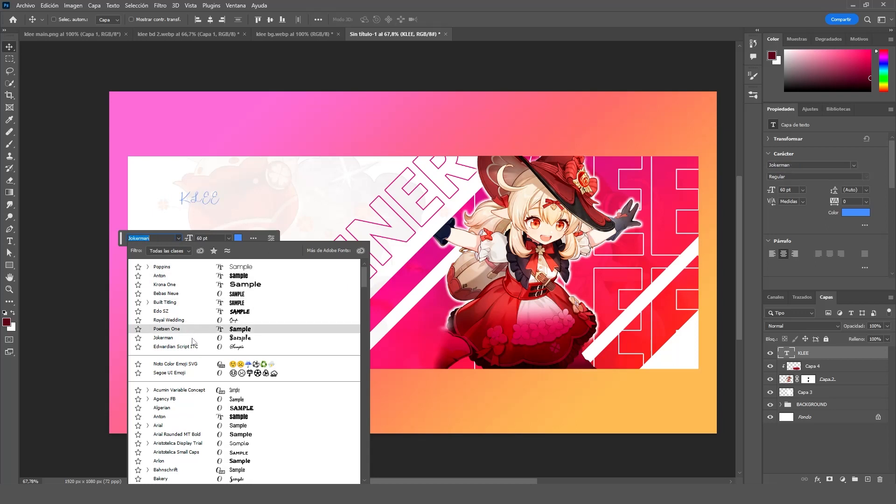
{"action": "left_click", "coordinate": [276, 159]}
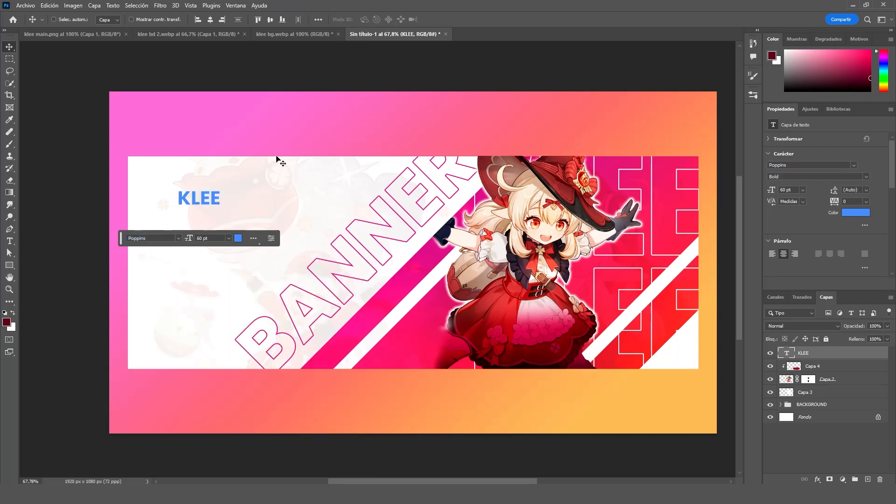
Set the KLEE title's font to Hypik Regular and enlarge it to about 198 pt across the upper part of the white panel.
{"action": "left_click", "coordinate": [178, 238]}
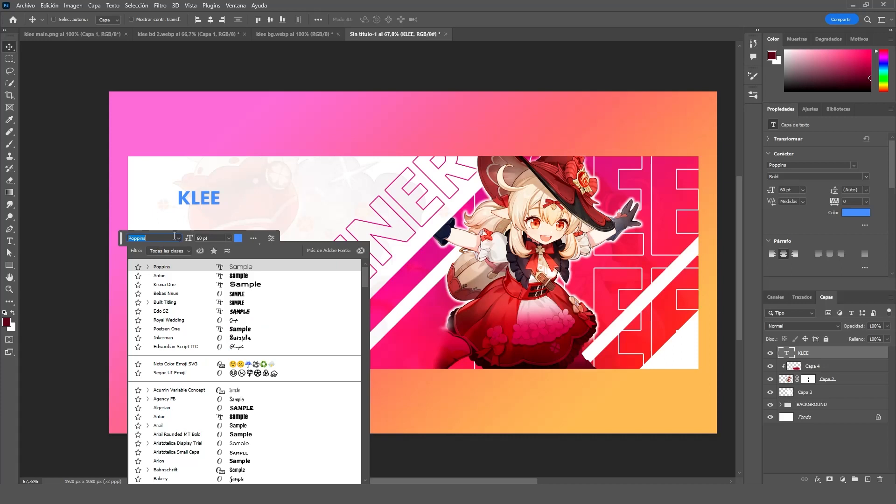
{"action": "type", "text": "hyp"}
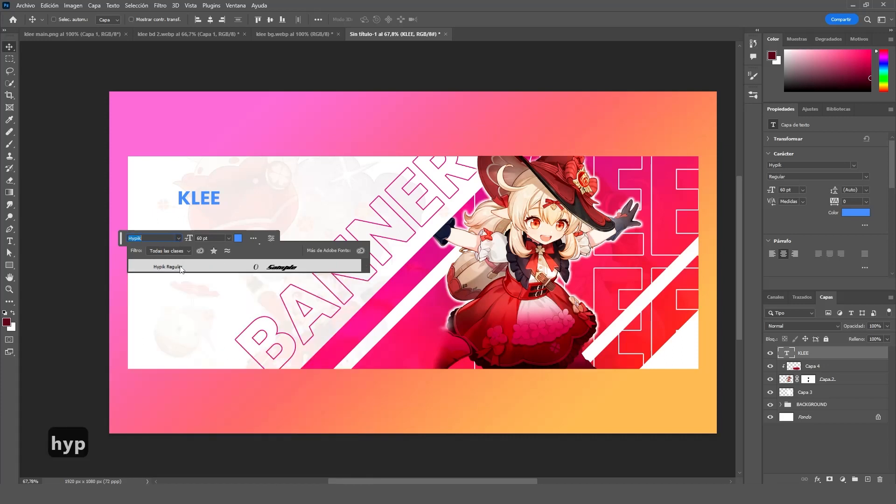
{"action": "left_click", "coordinate": [181, 269]}
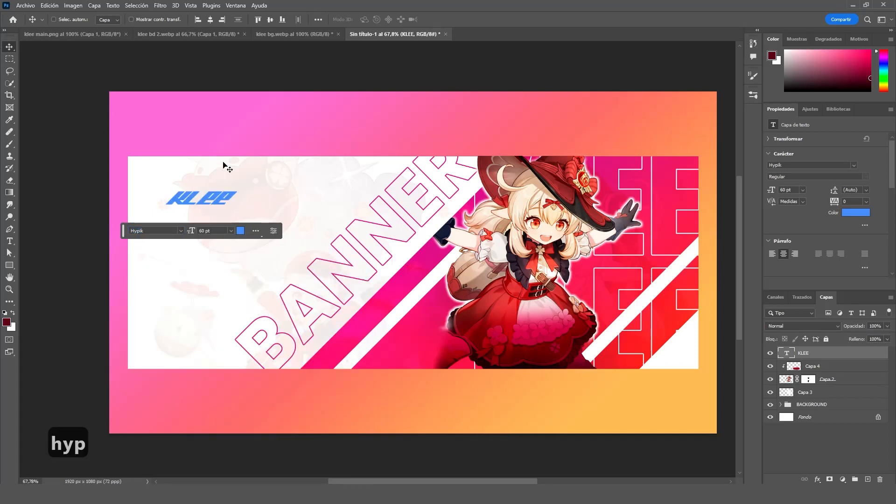
{"action": "key", "text": "ctrl+t"}
{"action": "left_click_drag", "start_coordinate": [237, 204], "coordinate": [411, 199]}
{"action": "left_click_drag", "start_coordinate": [271, 233], "coordinate": [220, 190]}
{"action": "key", "text": "Return"}
Replace the title's L with a capital I and nudge the title slightly down and left.
{"action": "double_click", "coordinate": [243, 197]}
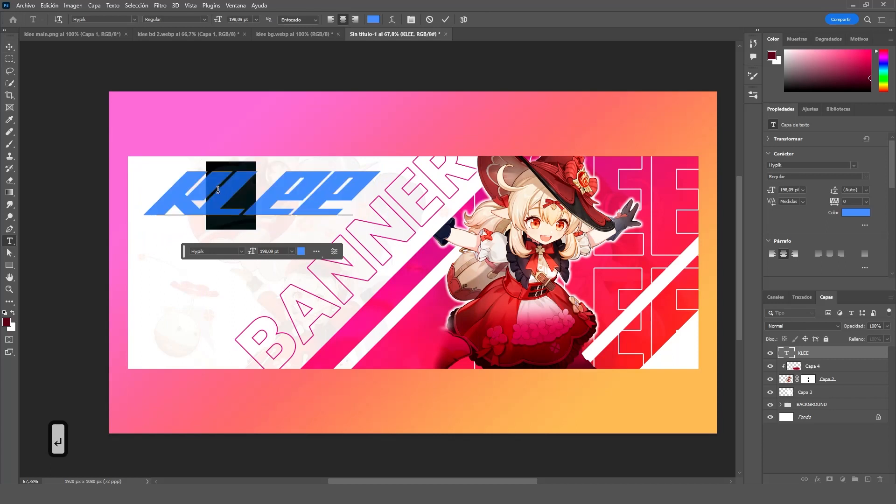
{"action": "key", "text": "Caps_Lock"}
{"action": "type", "text": "I"}
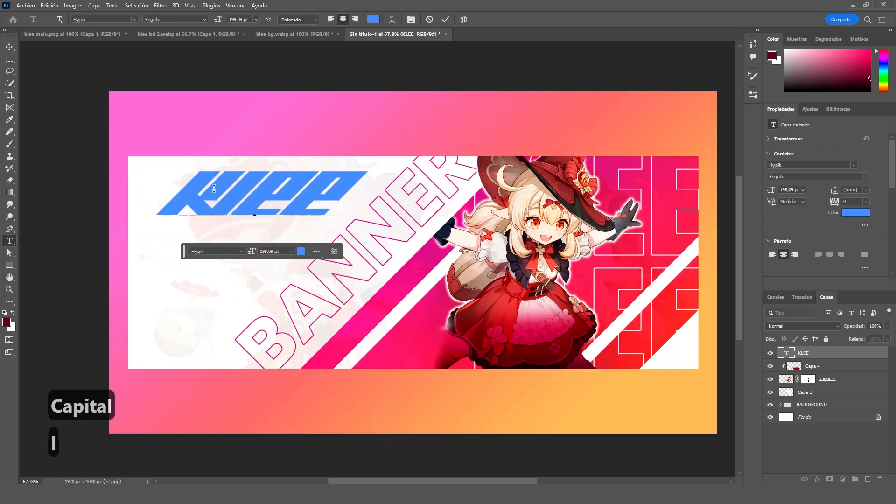
{"action": "left_click", "coordinate": [10, 47]}
{"action": "left_click_drag", "start_coordinate": [259, 212], "coordinate": [254, 217]}
Add a gradient fill layer with the orange-red-pink preset above the title and clip it to the title.
{"action": "left_click", "coordinate": [842, 479]}
{"action": "left_click", "coordinate": [838, 320]}
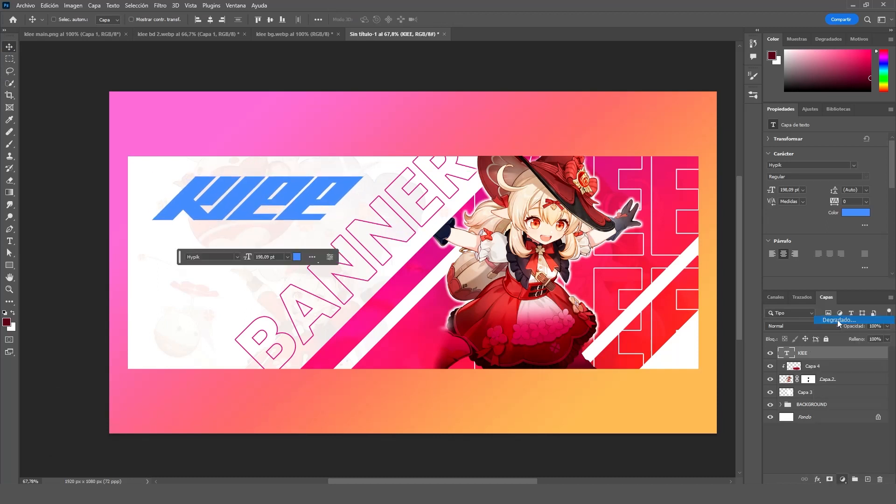
{"action": "left_click", "coordinate": [596, 127]}
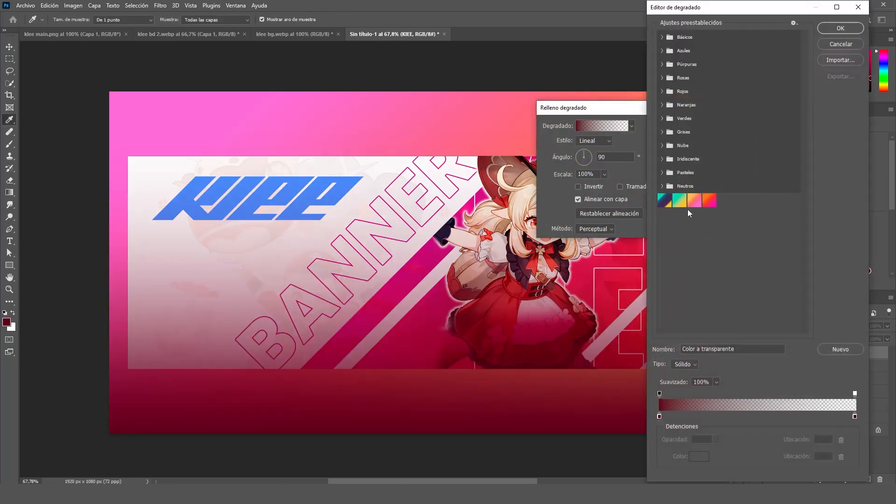
{"action": "left_click", "coordinate": [706, 201]}
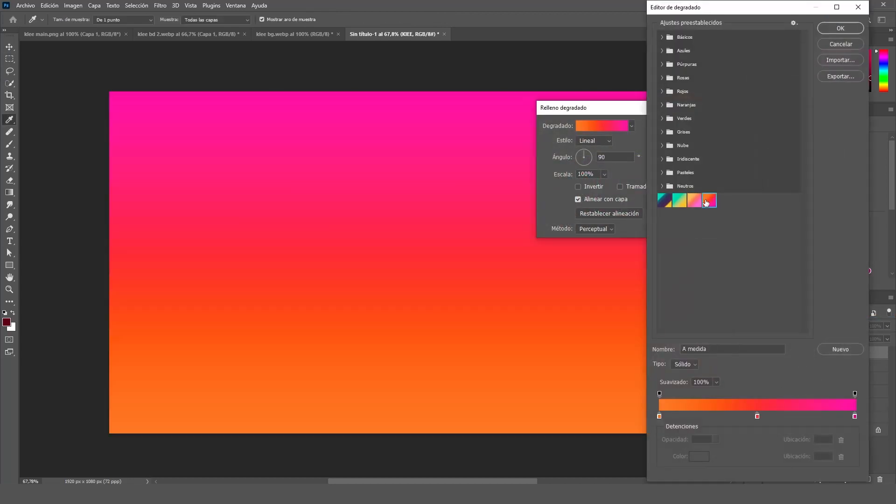
{"action": "left_click", "coordinate": [840, 29]}
{"action": "left_click", "coordinate": [742, 126]}
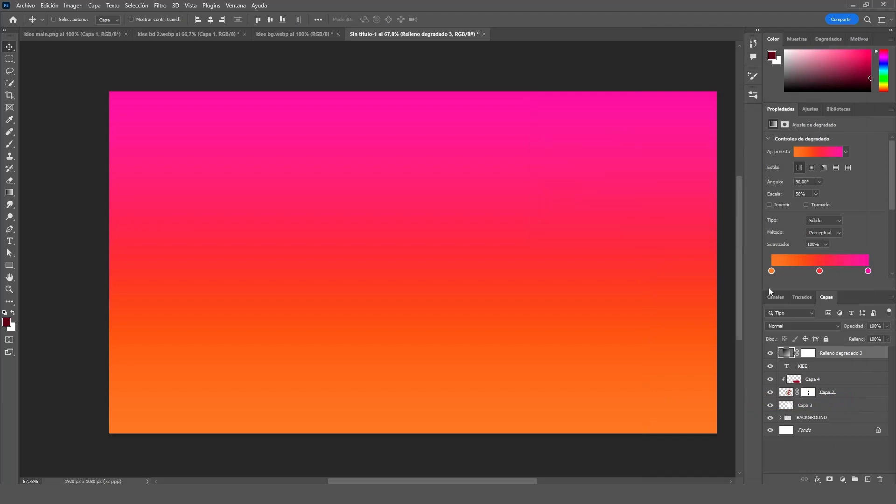
{"action": "left_click", "coordinate": [797, 355], "text": "alt"}
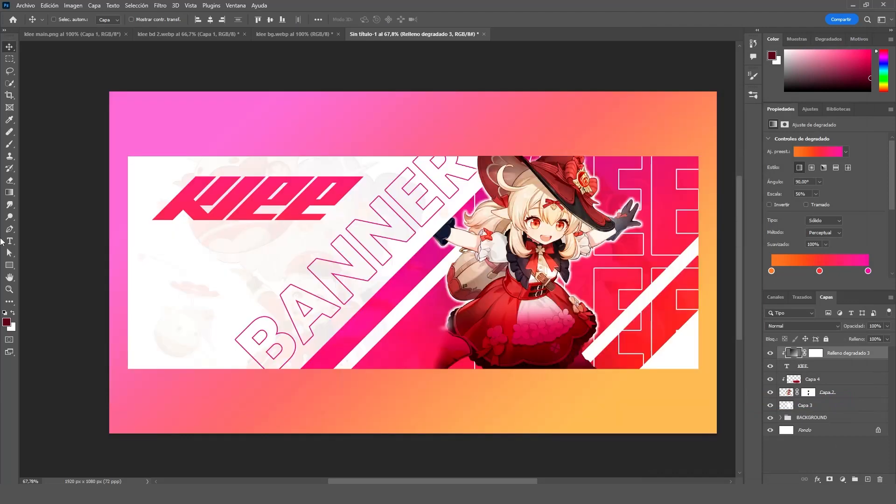
Fit the gradient to the title, running diagonally from pink to orange at about 119.4° and 12% scale.
{"action": "left_click", "coordinate": [9, 192]}
{"action": "left_click_drag", "start_coordinate": [413, 92], "coordinate": [199, 164]}
{"action": "left_click_drag", "start_coordinate": [414, 434], "coordinate": [270, 239]}
{"action": "left_click_drag", "start_coordinate": [200, 164], "coordinate": [235, 170]}
{"action": "left_click_drag", "start_coordinate": [271, 239], "coordinate": [270, 235]}
{"action": "left_click", "coordinate": [9, 48]}
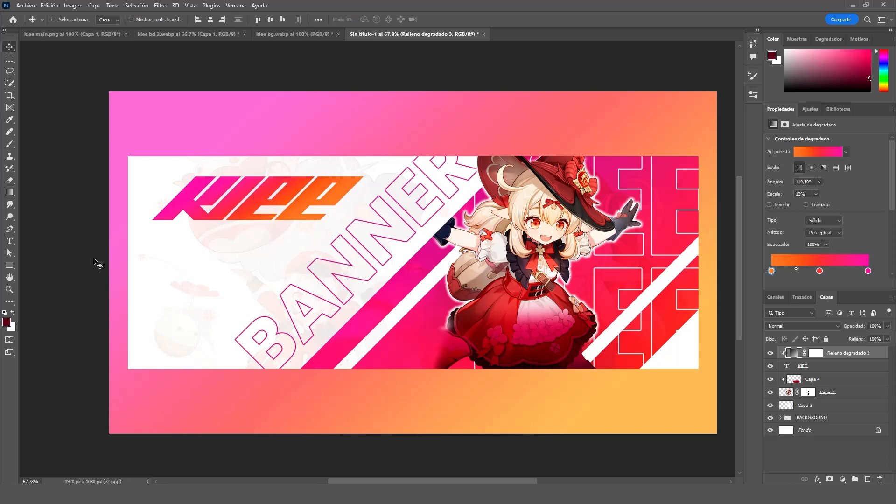
Select the title text layer and move it slightly up and left on the white panel.
{"action": "scroll", "coordinate": [92, 354], "scroll_direction": "up", "scroll_amount": 2}
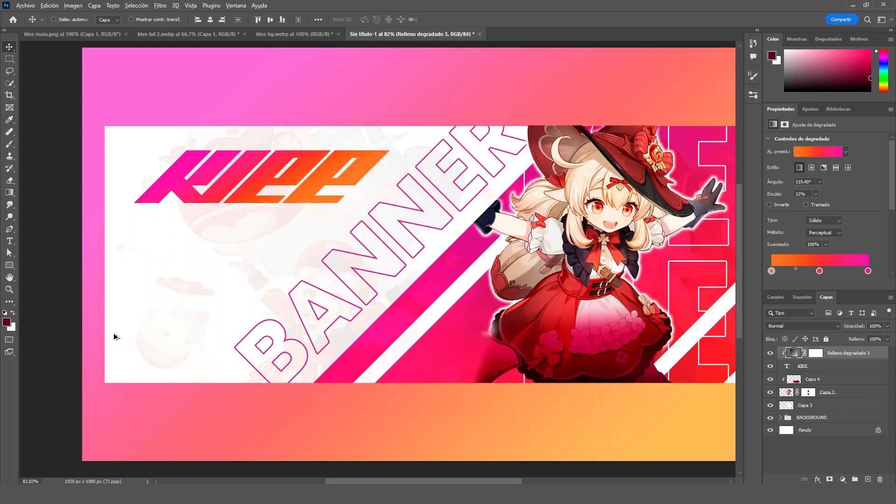
{"action": "key", "text": "ctrl+z"}
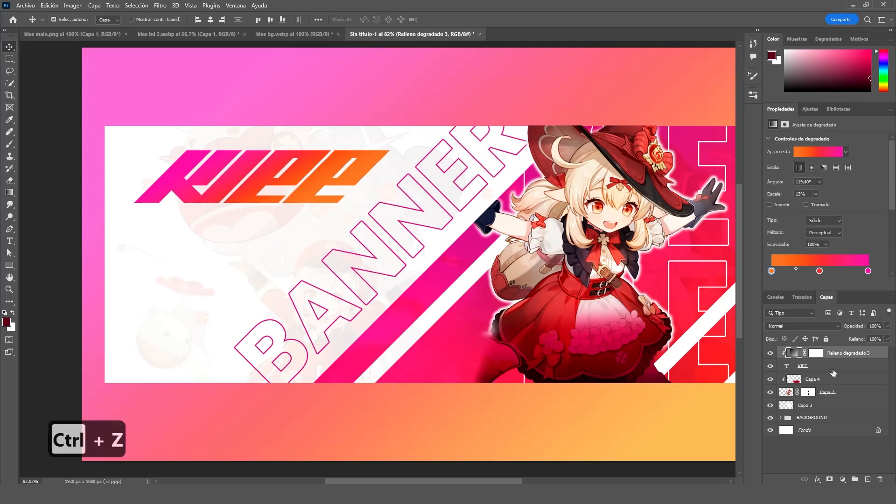
{"action": "left_click", "coordinate": [309, 201], "text": "ctrl"}
{"action": "left_click_drag", "start_coordinate": [291, 194], "coordinate": [282, 189]}
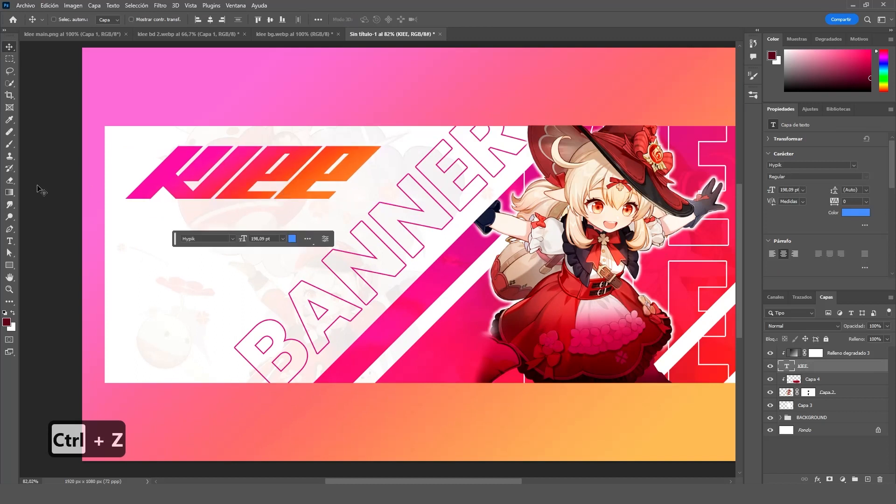
Draw a thin horizontal rectangle about 548 × 9 px just below the title, above all other layers.
{"action": "left_click", "coordinate": [9, 266]}
{"action": "left_click", "coordinate": [861, 354]}
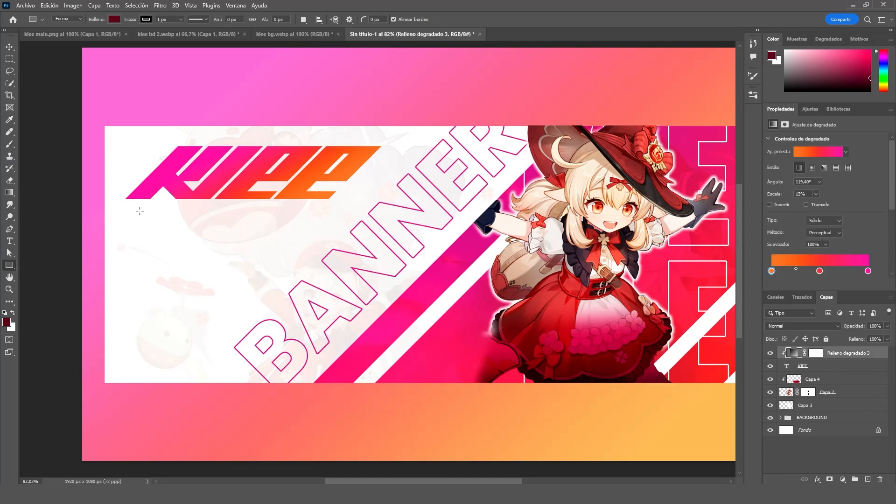
{"action": "left_click_drag", "start_coordinate": [124, 209], "coordinate": [332, 212]}
{"action": "left_click", "coordinate": [9, 46]}
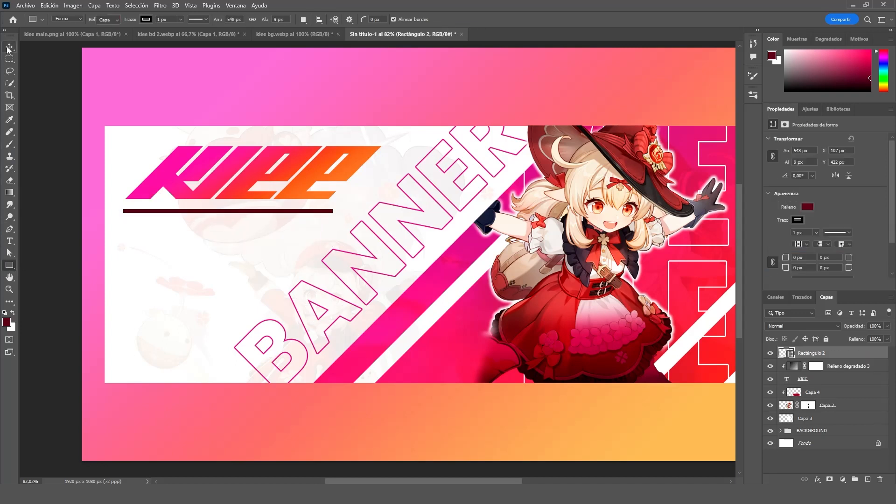
Pick dark grey #444444 as the foreground colour and fill the thin rectangle under the title with it.
{"action": "left_click", "coordinate": [7, 321]}
{"action": "mouse_move", "coordinate": [687, 233]}
{"action": "left_mouse_down"}
{"action": "mouse_move", "coordinate": [602, 259]}
{"action": "mouse_move", "coordinate": [579, 253]}
{"action": "left_mouse_up"}
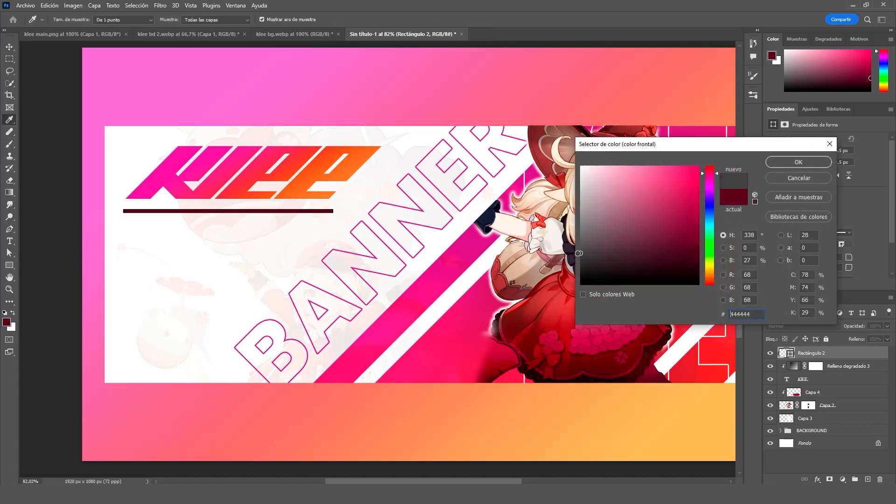
{"action": "left_click", "coordinate": [795, 161]}
{"action": "left_click", "coordinate": [808, 207]}
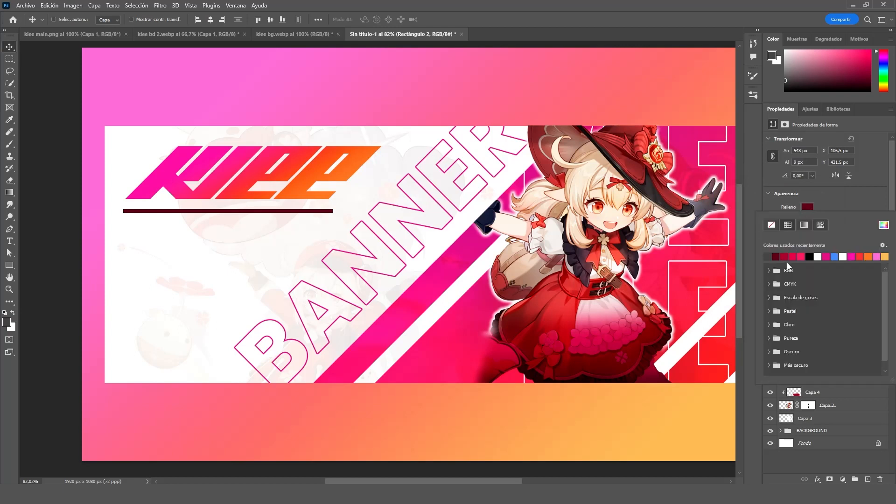
{"action": "left_click", "coordinate": [775, 257]}
{"action": "left_click", "coordinate": [841, 209]}
Remove the stroke from the thin rectangle under the title.
{"action": "left_click", "coordinate": [797, 221]}
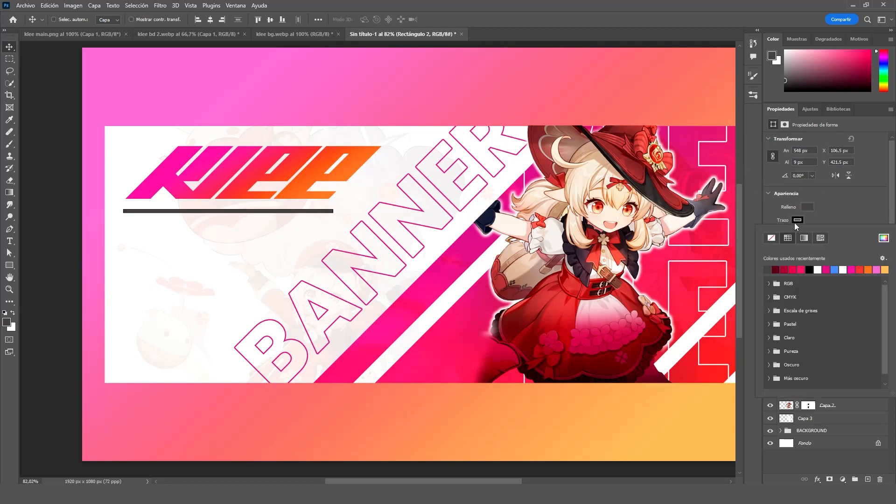
{"action": "left_click", "coordinate": [771, 239]}
{"action": "left_click", "coordinate": [835, 212]}
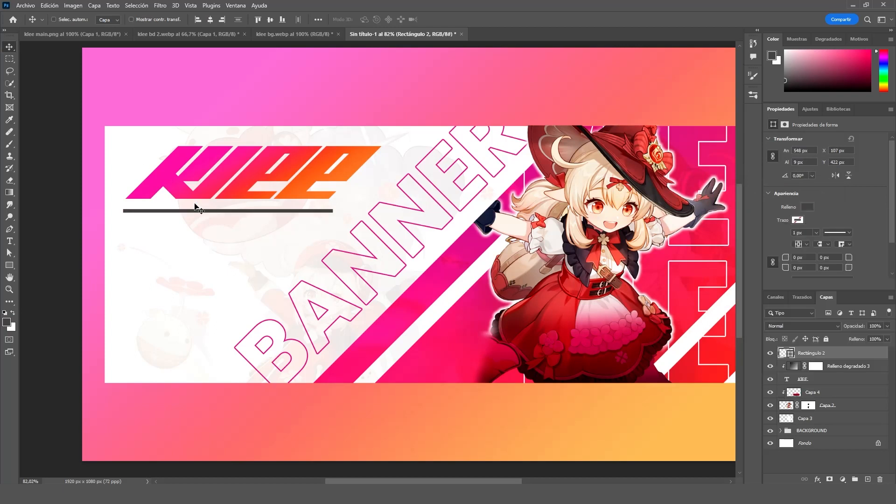
Add the text Genshin Impact in 60 pt Hypik and place it just below the dark grey line.
{"action": "scroll", "coordinate": [196, 209], "scroll_direction": "down", "scroll_amount": 1}
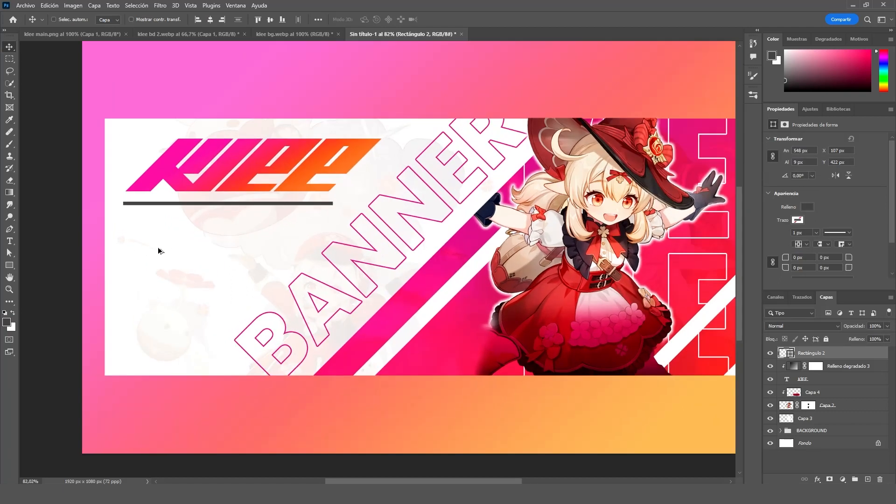
{"action": "scroll", "coordinate": [159, 251], "scroll_direction": "up", "scroll_amount": 1}
{"action": "key", "text": "t"}
{"action": "left_click", "coordinate": [153, 252]}
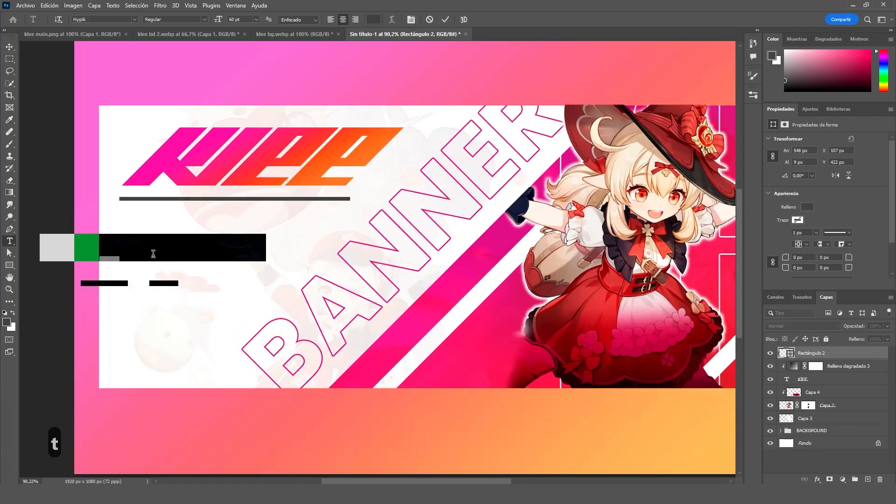
{"action": "key", "text": "Caps_Lock"}
{"action": "type", "text": "G"}
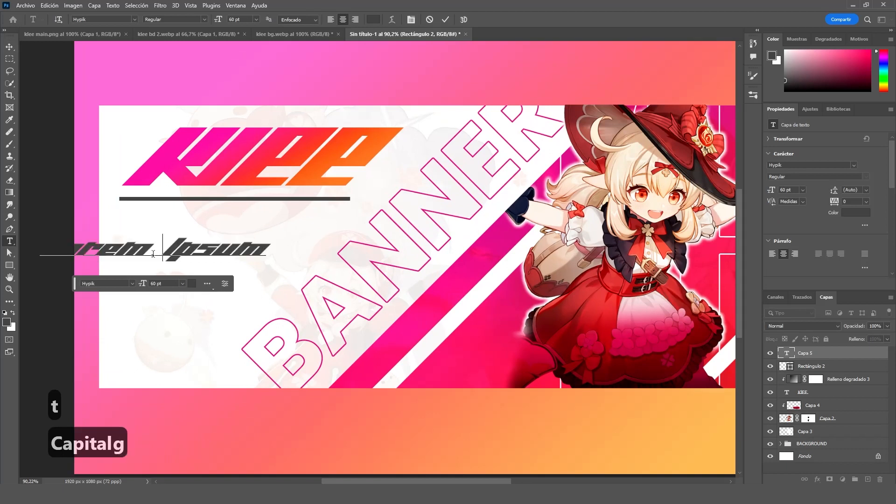
{"action": "key", "text": "Caps_Lock"}
{"action": "type", "text": "enshin"}
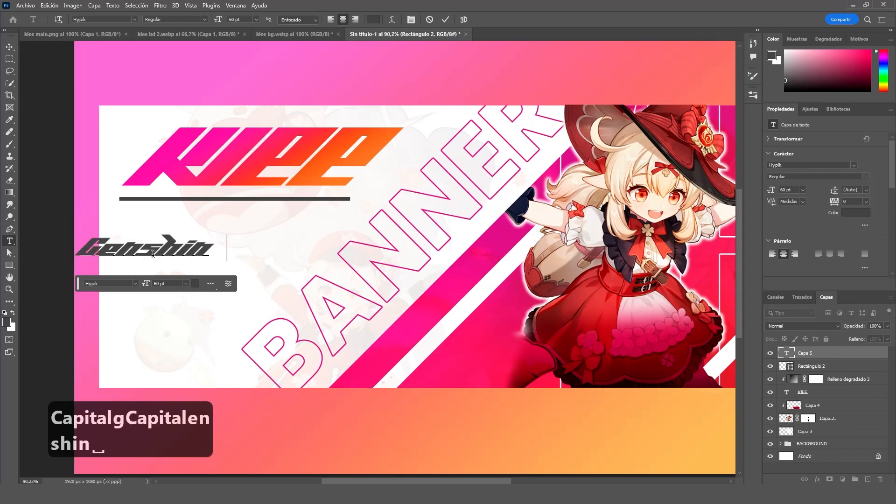
{"action": "key", "text": "Caps_Lock"}
{"action": "type", "text": "I"}
{"action": "key", "text": "Caps_Lock"}
{"action": "type", "text": "mpac"}
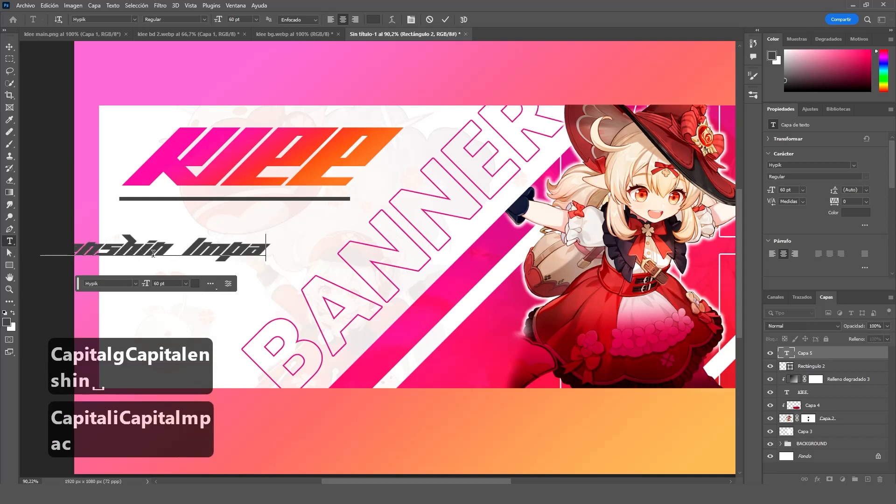
{"action": "type", "text": "t"}
{"action": "left_click", "coordinate": [9, 46]}
{"action": "left_click_drag", "start_coordinate": [129, 251], "coordinate": [227, 229]}
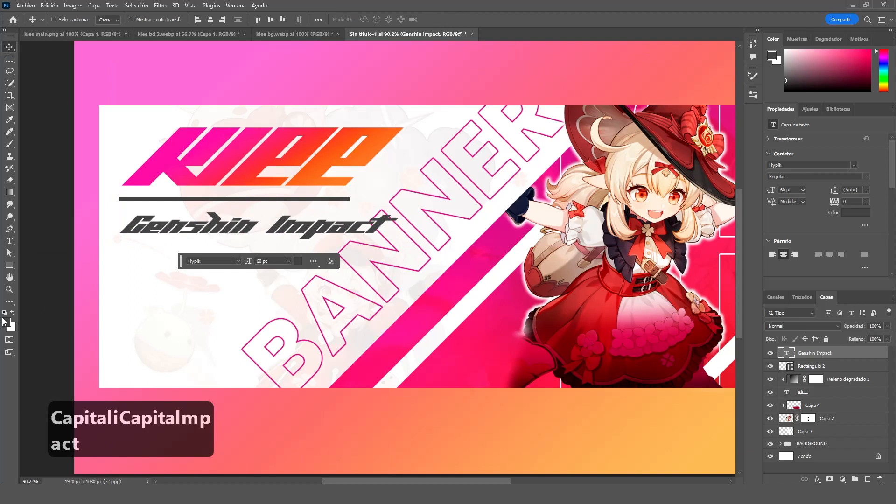
Set the Genshin Impact text to Poppins SemiBold Italic and align its start with the left end of the grey line.
{"action": "left_click", "coordinate": [239, 260]}
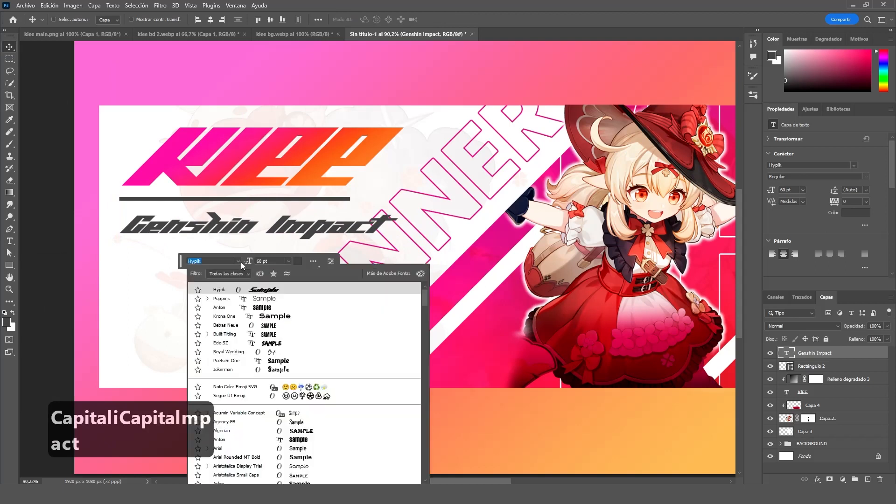
{"action": "left_click", "coordinate": [237, 299]}
{"action": "left_click_drag", "start_coordinate": [262, 231], "coordinate": [229, 229]}
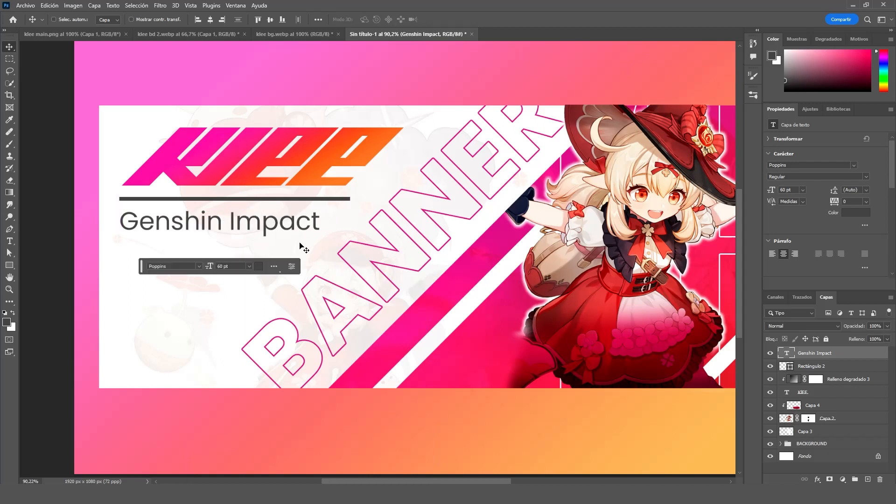
{"action": "left_click", "coordinate": [865, 177]}
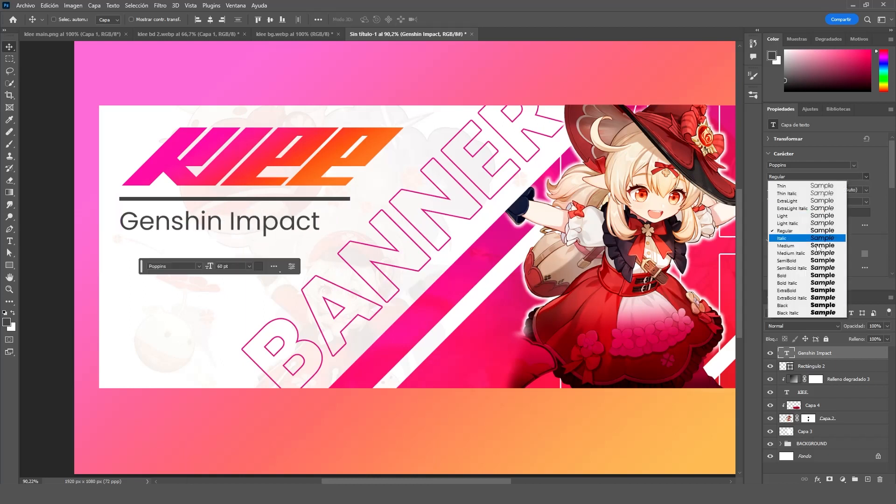
{"action": "left_click", "coordinate": [806, 269]}
Scale the Genshin Impact text up to about 67.61 pt to match the grey line's width.
{"action": "key", "text": "ctrl+t"}
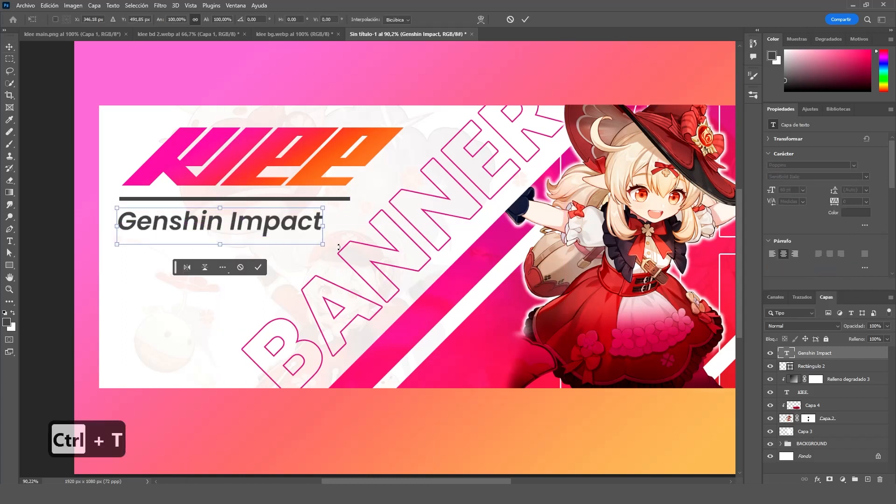
{"action": "left_click_drag", "start_coordinate": [353, 237], "coordinate": [356, 237]}
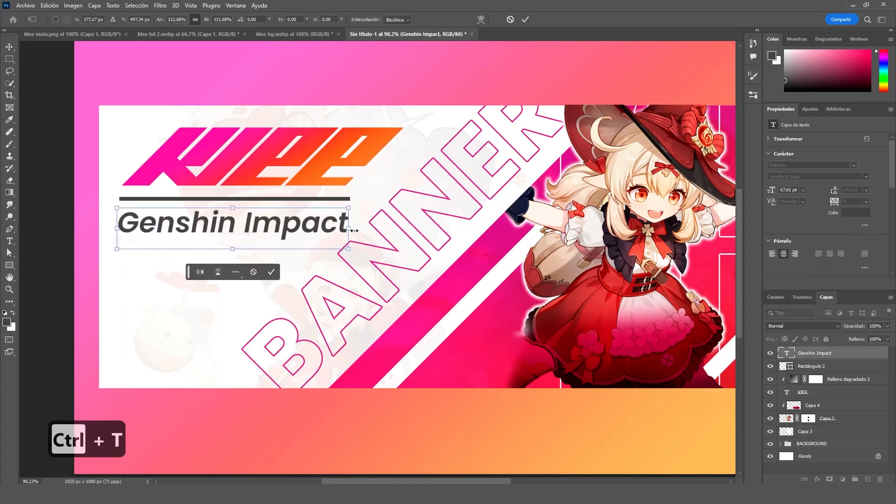
{"action": "key", "text": "Return"}
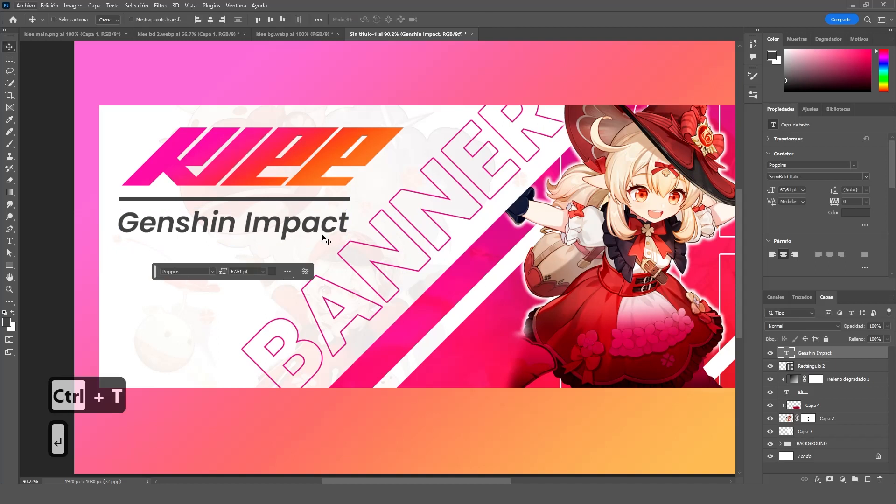
Set the Genshin Impact text's colour to the pink #da1782 sampled from the banner.
{"action": "left_click", "coordinate": [853, 213]}
{"action": "left_click", "coordinate": [460, 277]}
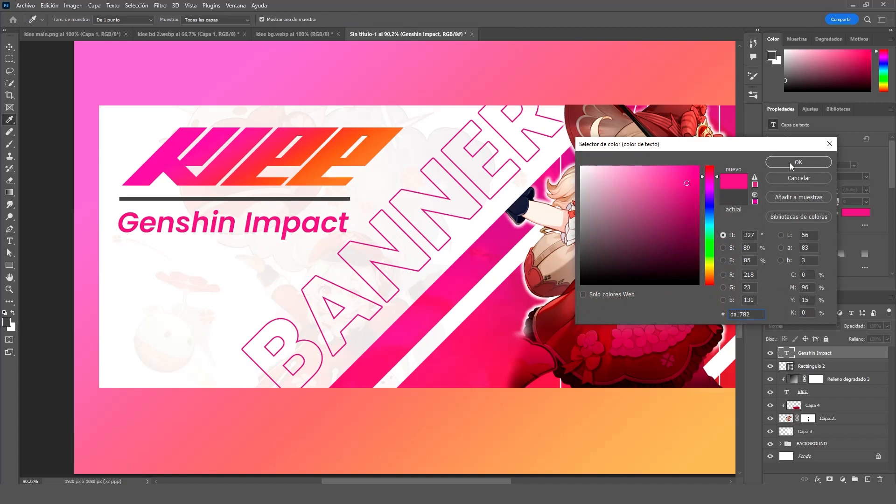
{"action": "left_click", "coordinate": [789, 163]}
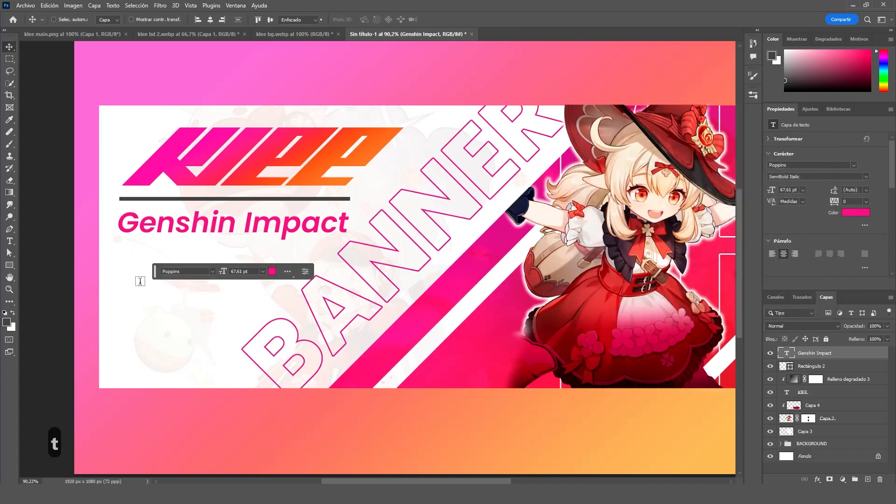
Add a Lorem ipsum placeholder paragraph in a box about 387 × 153 px below Genshin Impact and set its size to 18 pt.
{"action": "key", "text": "t"}
{"action": "left_click_drag", "start_coordinate": [119, 266], "coordinate": [281, 310]}
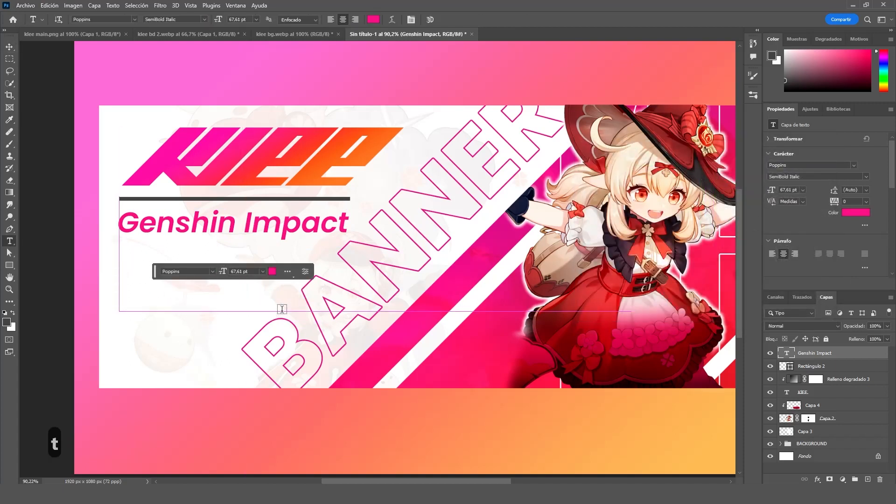
{"action": "left_click_drag", "start_coordinate": [203, 264], "coordinate": [202, 245]}
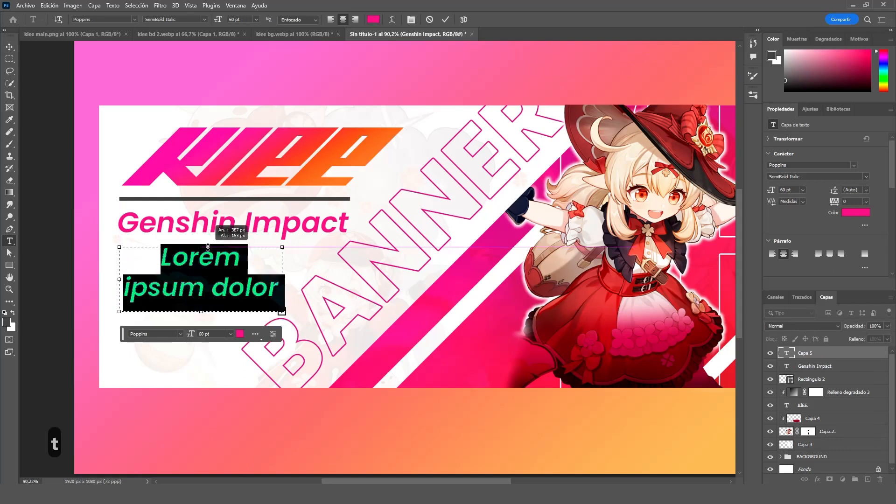
{"action": "left_click", "coordinate": [10, 48]}
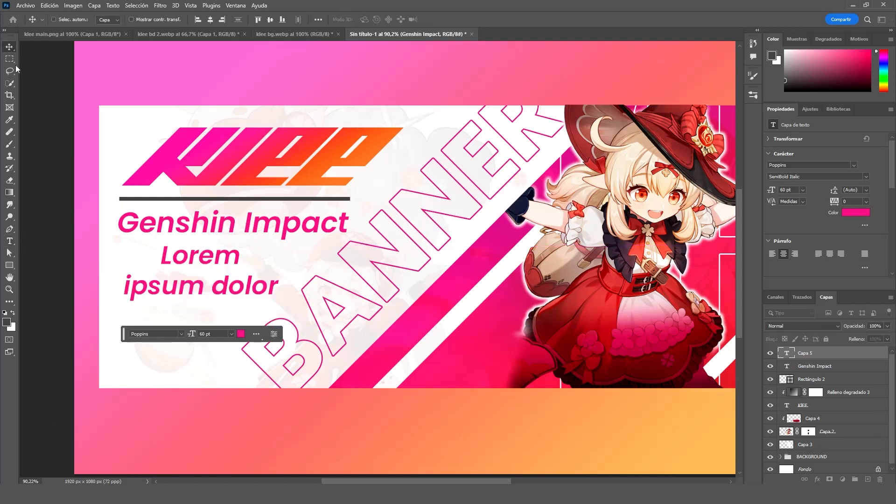
{"action": "left_click", "coordinate": [230, 335]}
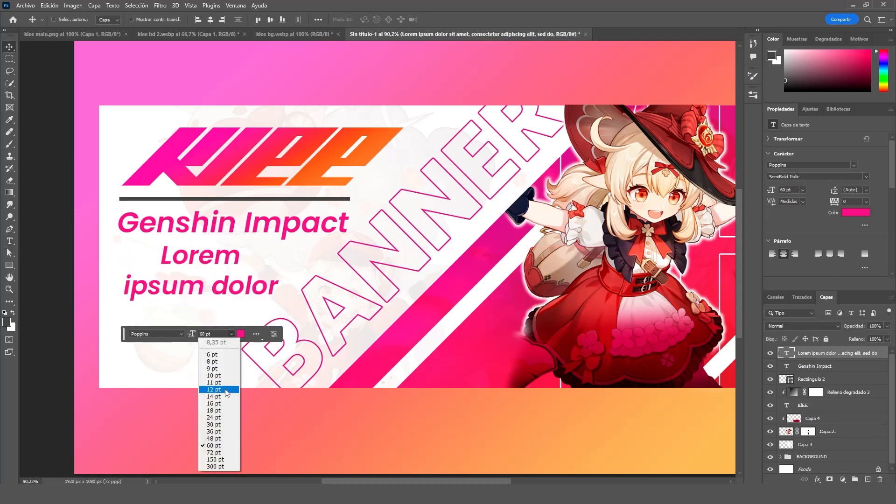
{"action": "left_click", "coordinate": [224, 389]}
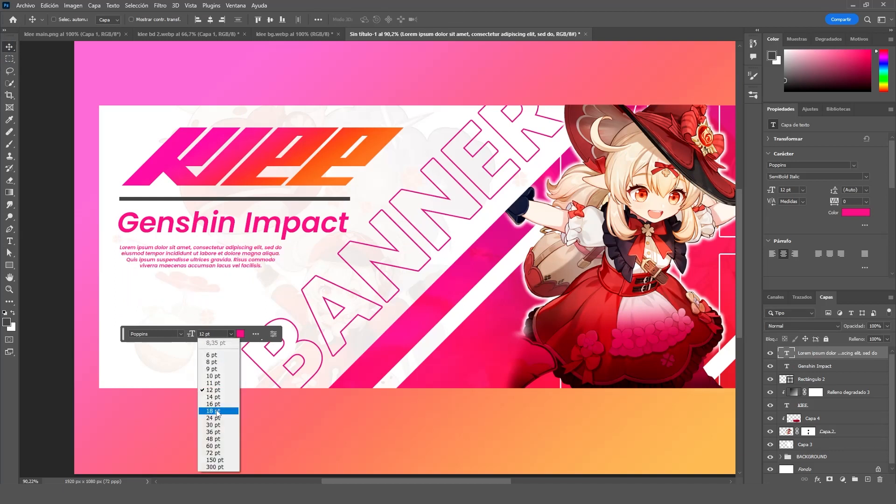
{"action": "left_click", "coordinate": [216, 411]}
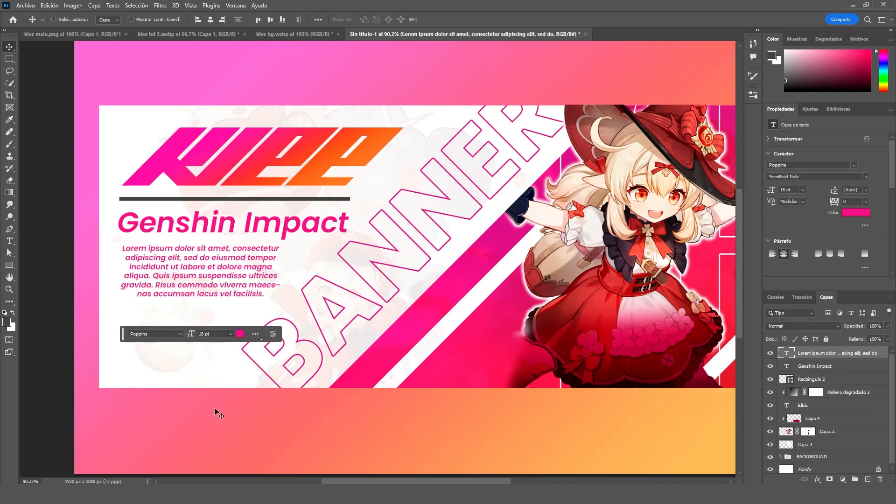
Set the Lorem ipsum paragraph to Poppins Regular and align it left.
{"action": "left_click", "coordinate": [180, 334]}
{"action": "left_click", "coordinate": [180, 334]}
{"action": "left_click", "coordinate": [181, 334]}
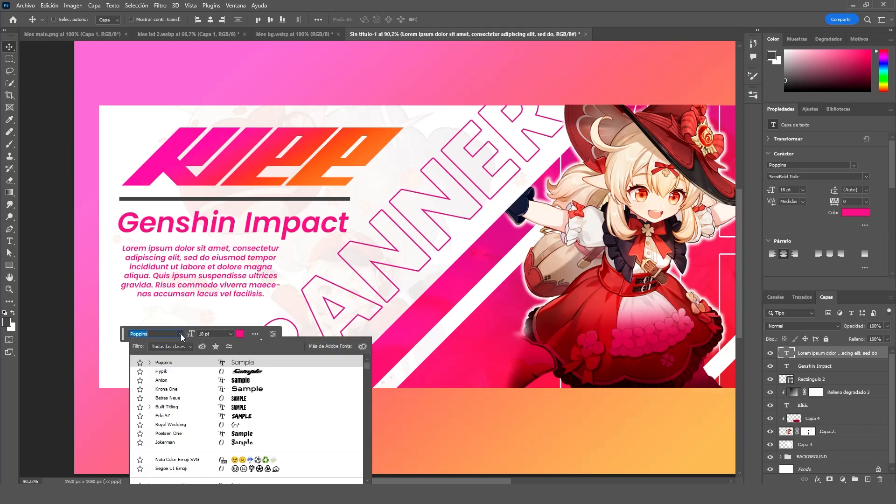
{"action": "left_click", "coordinate": [866, 177]}
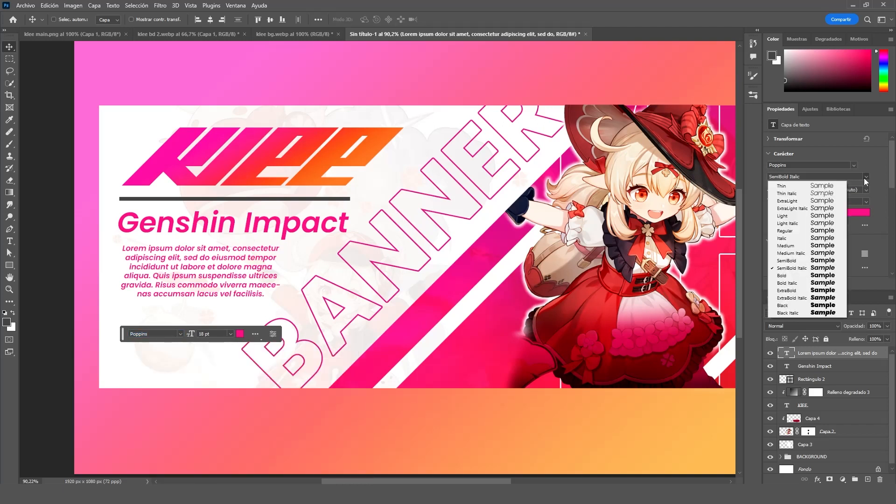
{"action": "left_click", "coordinate": [804, 229]}
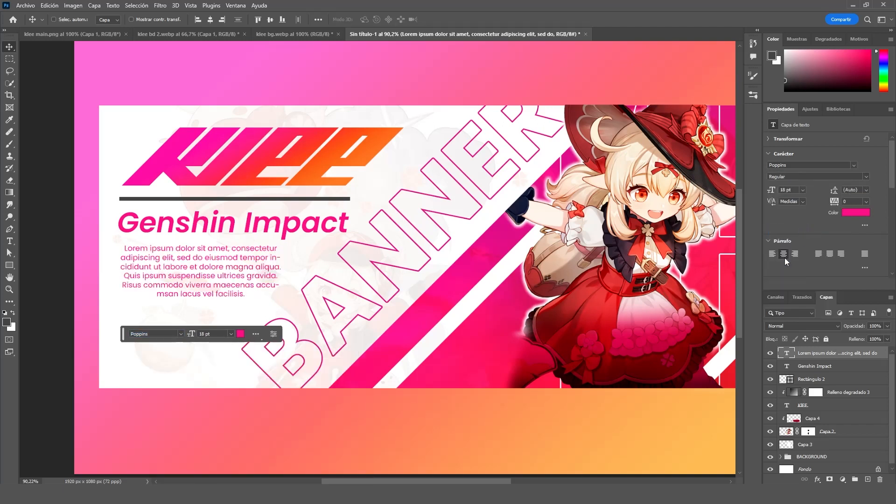
{"action": "left_click", "coordinate": [773, 254]}
Colour the paragraph #444444 sampled from the dark grey line and move it slightly down and to the right.
{"action": "left_click", "coordinate": [853, 214]}
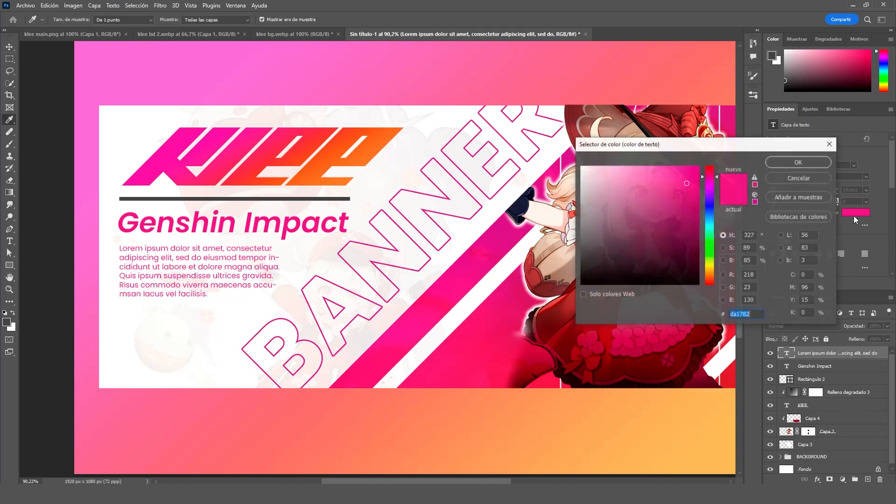
{"action": "left_click", "coordinate": [635, 233]}
{"action": "left_click", "coordinate": [330, 198]}
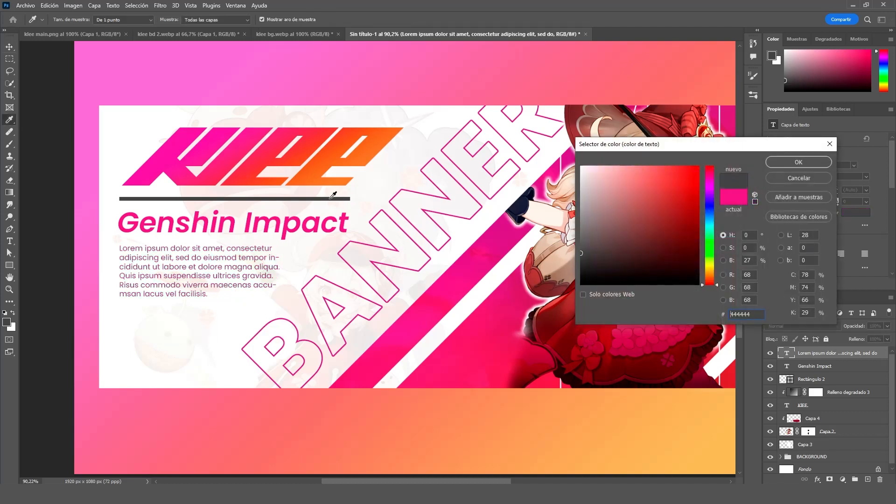
{"action": "left_click", "coordinate": [792, 169]}
{"action": "key", "text": "v"}
{"action": "mouse_move", "coordinate": [236, 271]}
{"action": "left_mouse_down"}
{"action": "mouse_move", "coordinate": [246, 271]}
{"action": "mouse_move", "coordinate": [242, 280]}
{"action": "left_mouse_up"}
{"action": "left_click", "coordinate": [240, 338]}
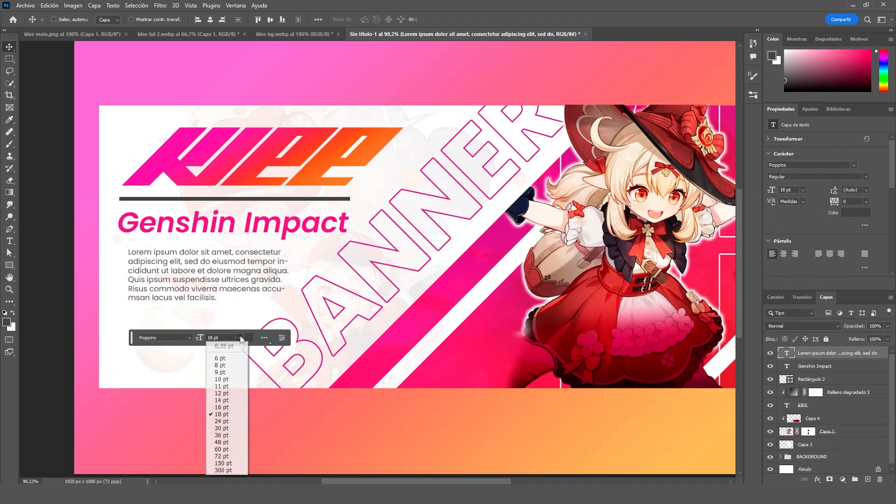
{"action": "left_click", "coordinate": [225, 421]}
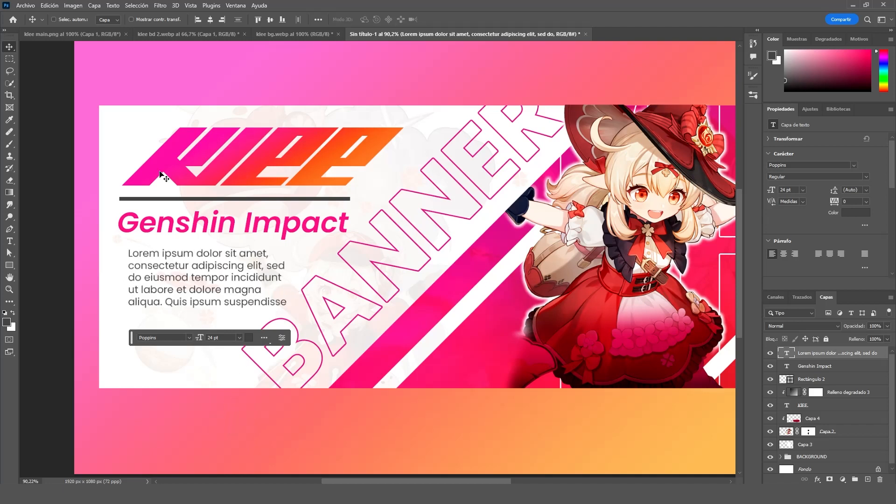
{"action": "key", "text": "ctrl+z"}
Nudge the paragraph left so it starts nearly in line with the grey line and Genshin Impact text.
{"action": "left_click_drag", "start_coordinate": [242, 281], "coordinate": [236, 279]}
{"action": "scroll", "coordinate": [200, 312], "scroll_direction": "down", "scroll_amount": 4}
{"action": "scroll", "coordinate": [240, 299], "scroll_direction": "up", "scroll_amount": 2}
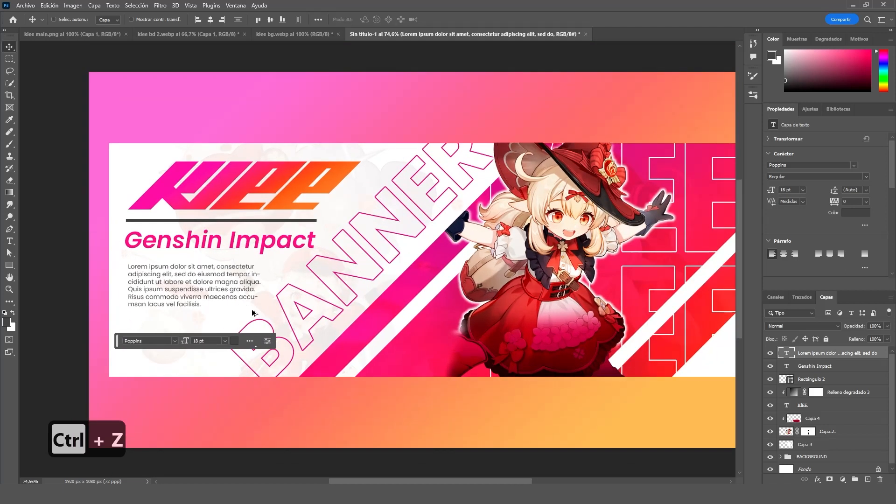
{"action": "left_click_drag", "start_coordinate": [466, 275], "coordinate": [423, 270]}
{"action": "scroll", "coordinate": [472, 241], "scroll_direction": "down", "scroll_amount": 1}
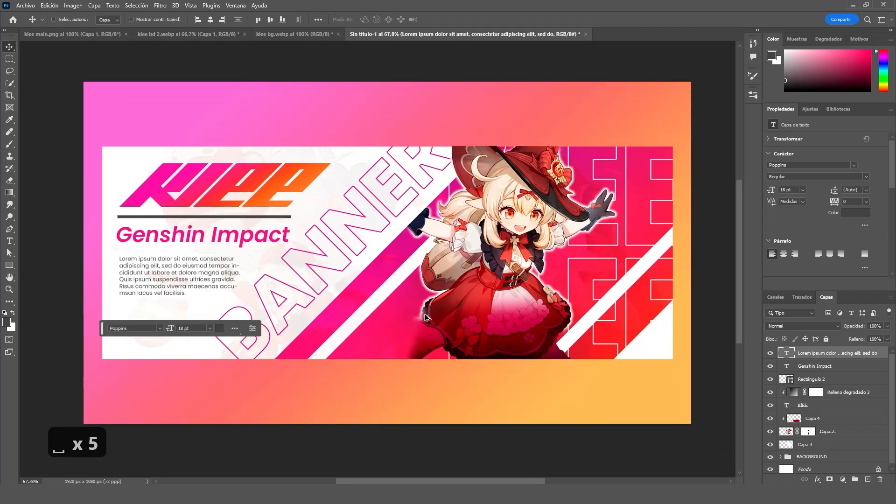
Place the instagram icon image, scale it to about 9.32%, and position it below the start of the paragraph.
{"action": "scroll", "coordinate": [67, 338], "scroll_direction": "up", "scroll_amount": 6}
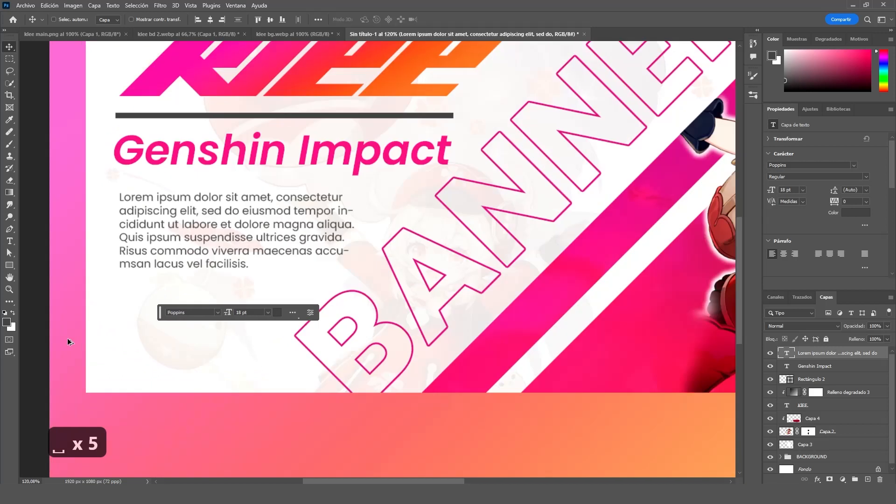
{"action": "left_click", "coordinate": [867, 480]}
{"action": "left_click_drag", "start_coordinate": [208, 346], "coordinate": [276, 329]}
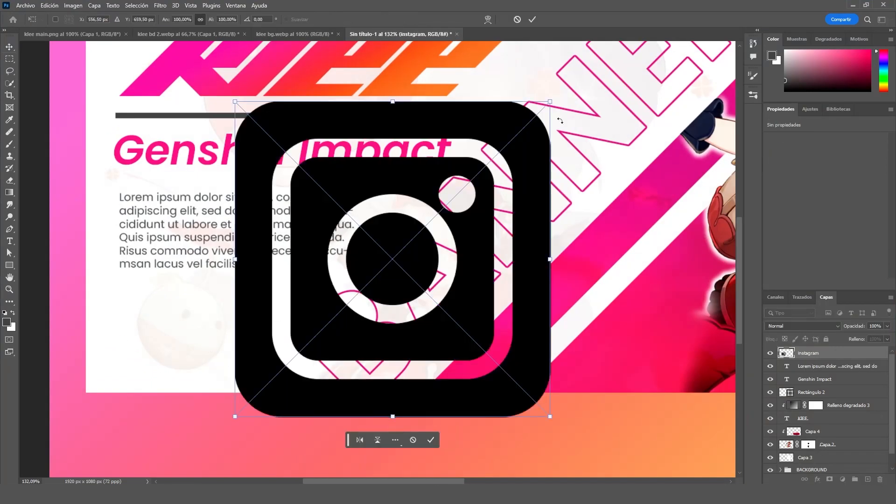
{"action": "left_click_drag", "start_coordinate": [548, 100], "coordinate": [106, 232]}
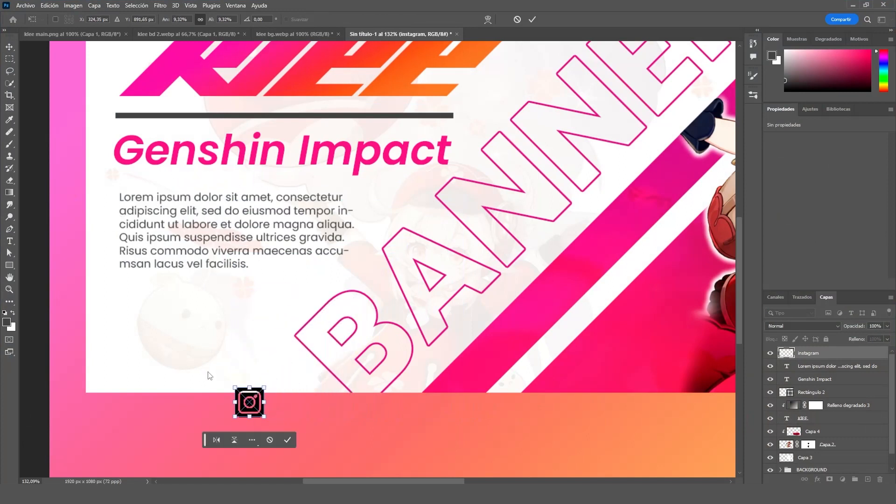
{"action": "left_click_drag", "start_coordinate": [261, 401], "coordinate": [146, 301]}
{"action": "key", "text": "Return"}
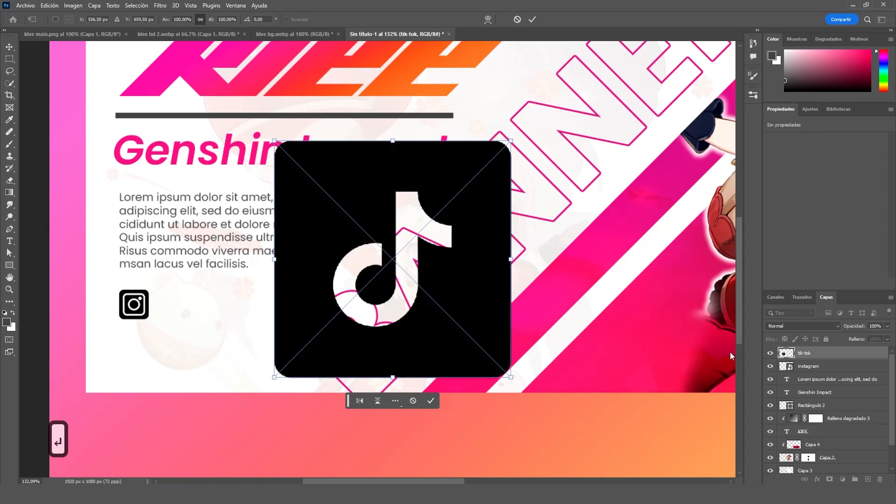
Place the tik-tok icon image, shrink it to the Instagram icon's size, and position it beside that icon.
{"action": "left_click_drag", "start_coordinate": [511, 141], "coordinate": [276, 320]}
{"action": "left_click_drag", "start_coordinate": [294, 366], "coordinate": [186, 301]}
{"action": "key", "text": "Return"}
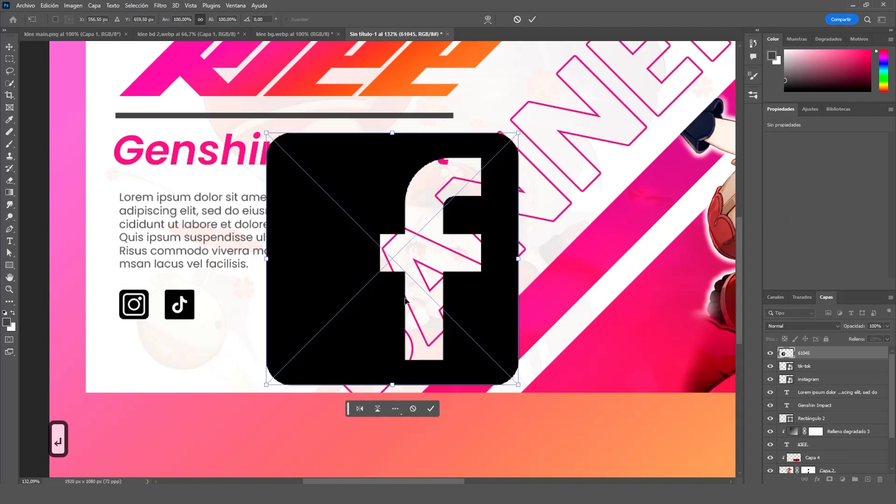
Place the Facebook icon image 61045 at about 45 × 46 px in the icon row and move the TikTok icon midway between its neighbours.
{"action": "left_click_drag", "start_coordinate": [514, 140], "coordinate": [246, 304]}
{"action": "left_click_drag", "start_coordinate": [277, 371], "coordinate": [252, 317]}
{"action": "key", "text": "Return"}
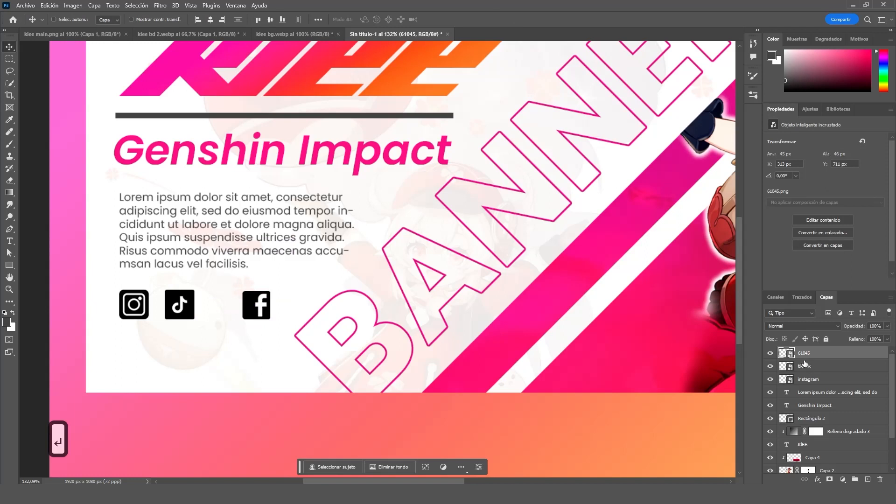
{"action": "left_click", "coordinate": [804, 369]}
{"action": "left_click_drag", "start_coordinate": [186, 308], "coordinate": [199, 308]}
Lower the opacity of the Instagram, TikTok and Facebook icon layers together to 75%.
{"action": "left_click", "coordinate": [822, 382], "text": "shift"}
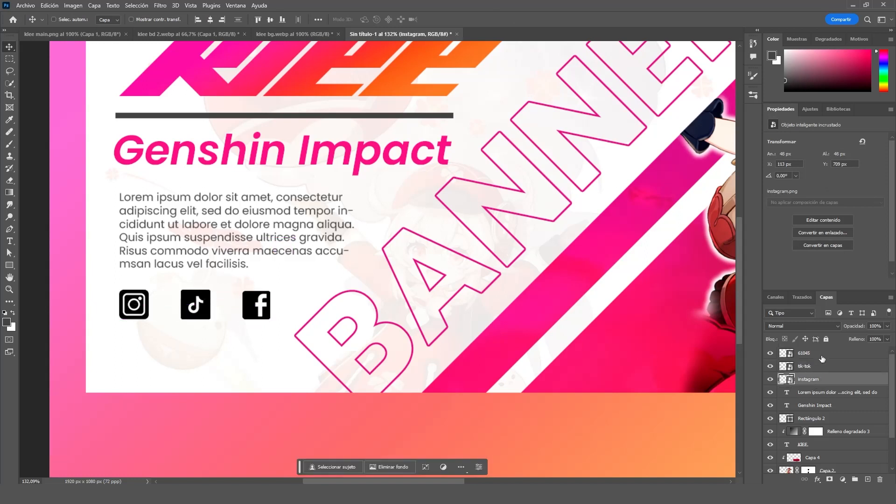
{"action": "left_click", "coordinate": [833, 353], "text": "shift"}
{"action": "left_click_drag", "start_coordinate": [864, 335], "coordinate": [877, 339]}
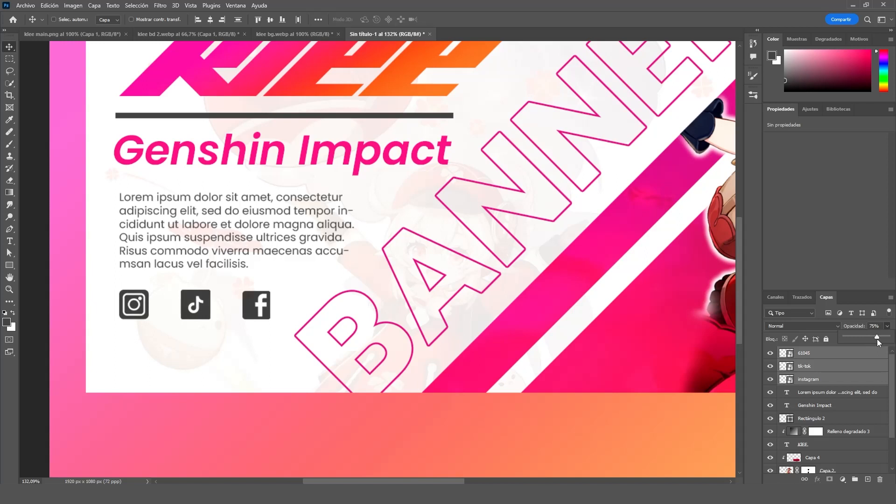
Scale the three social media icons down together, keeping the row below the start of the paragraph.
{"action": "scroll", "coordinate": [201, 397], "scroll_direction": "down", "scroll_amount": 5}
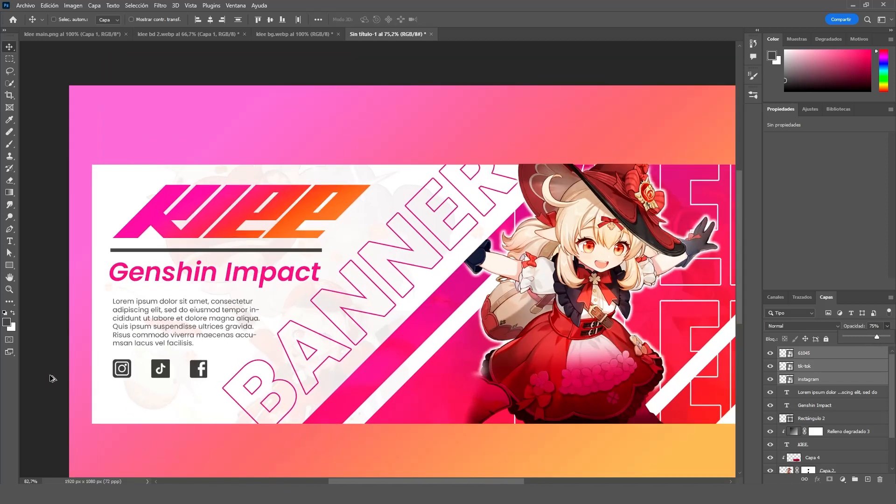
{"action": "scroll", "coordinate": [52, 376], "scroll_direction": "up", "scroll_amount": 8}
{"action": "left_click_drag", "start_coordinate": [190, 420], "coordinate": [320, 302]}
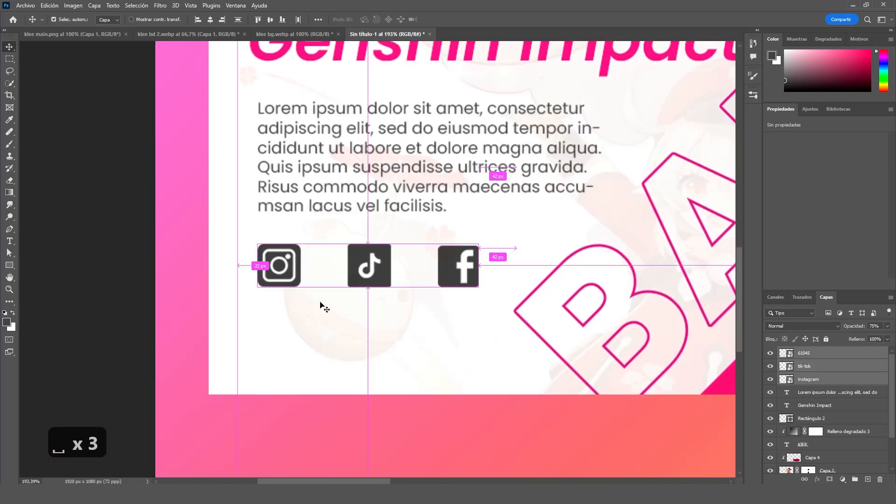
{"action": "key", "text": "ctrl+t"}
{"action": "left_click_drag", "start_coordinate": [478, 286], "coordinate": [386, 273]}
{"action": "key", "text": "Return"}
{"action": "scroll", "coordinate": [217, 417], "scroll_direction": "down", "scroll_amount": 11}
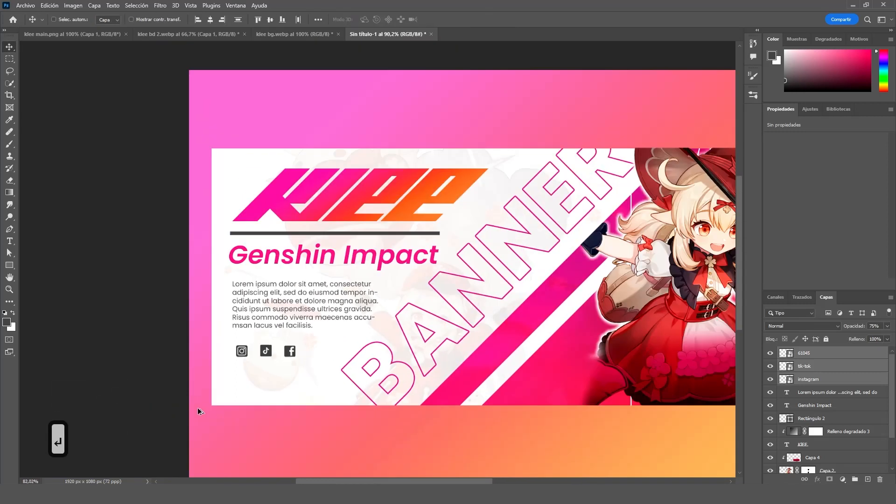
{"action": "left_click_drag", "start_coordinate": [385, 354], "coordinate": [295, 318]}
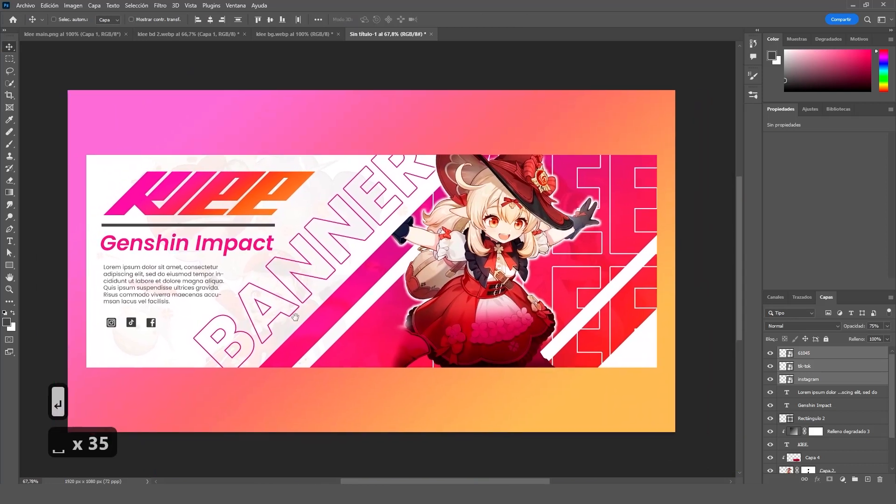